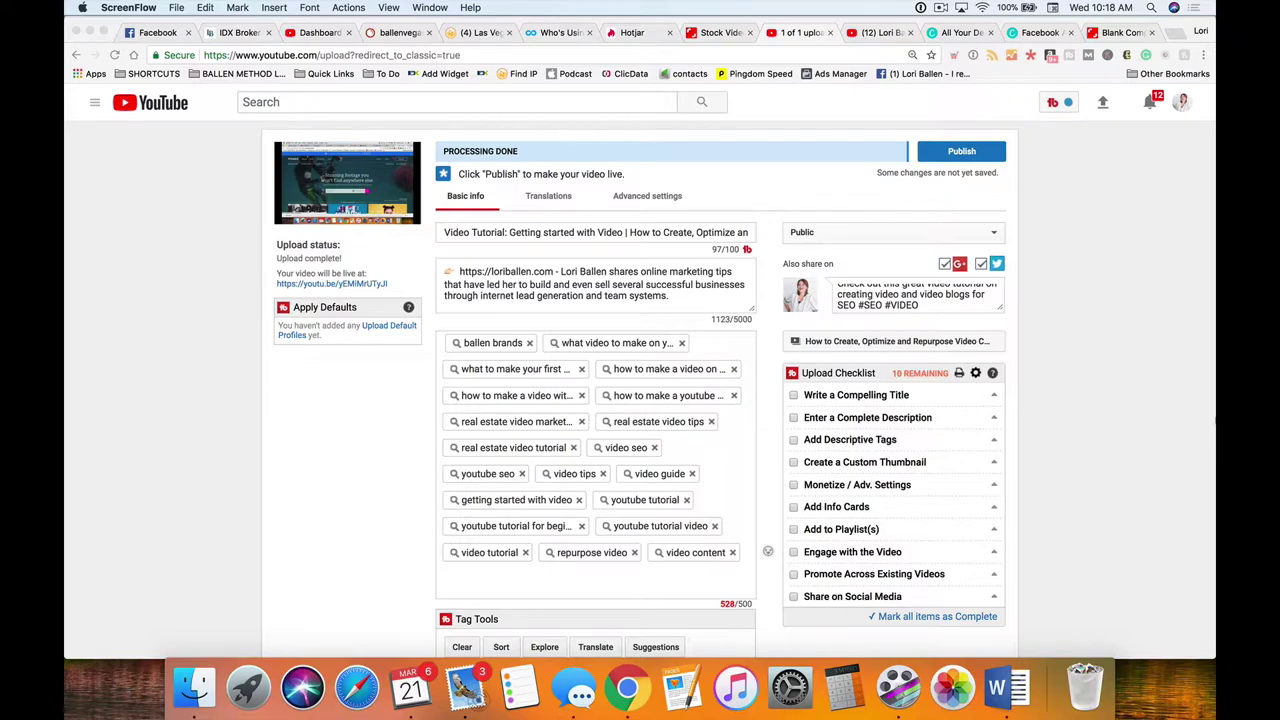
Examine the upload page's tags and checklist, video thumbnail options, and the pre-publish and post-publish tools
scroll(1034, 629, down, 5)
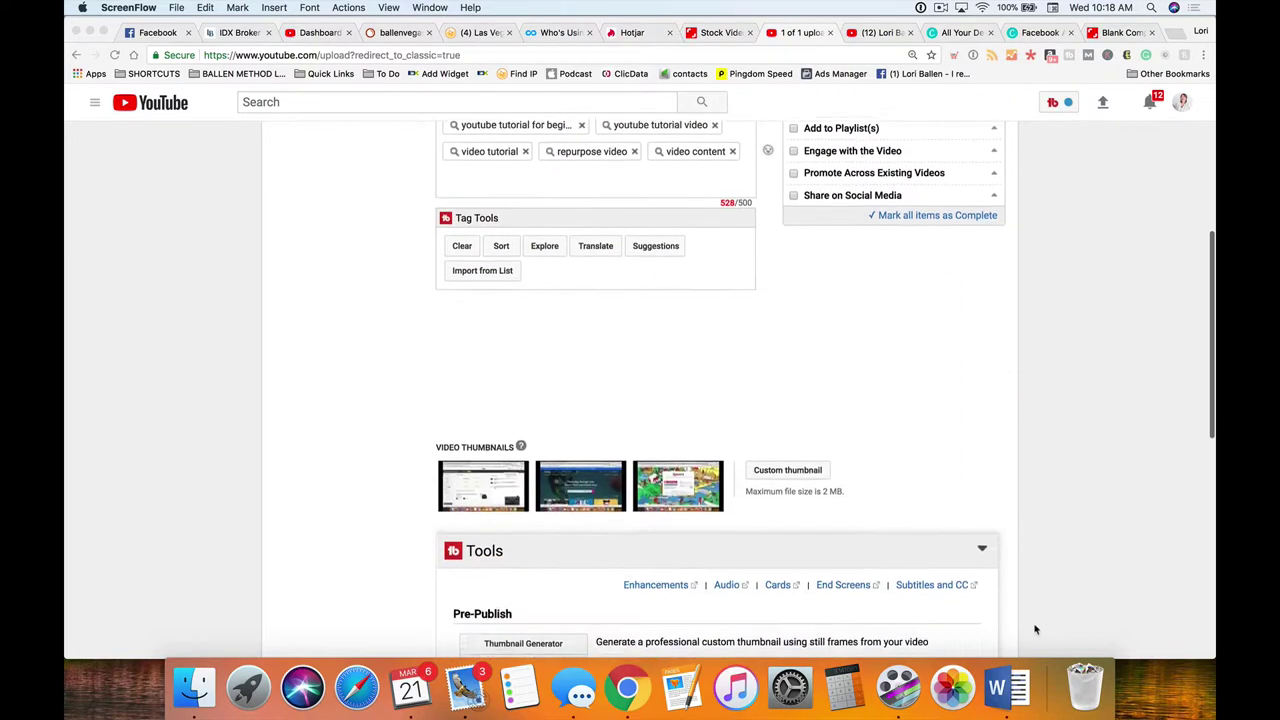
scroll(880, 408, down, 3)
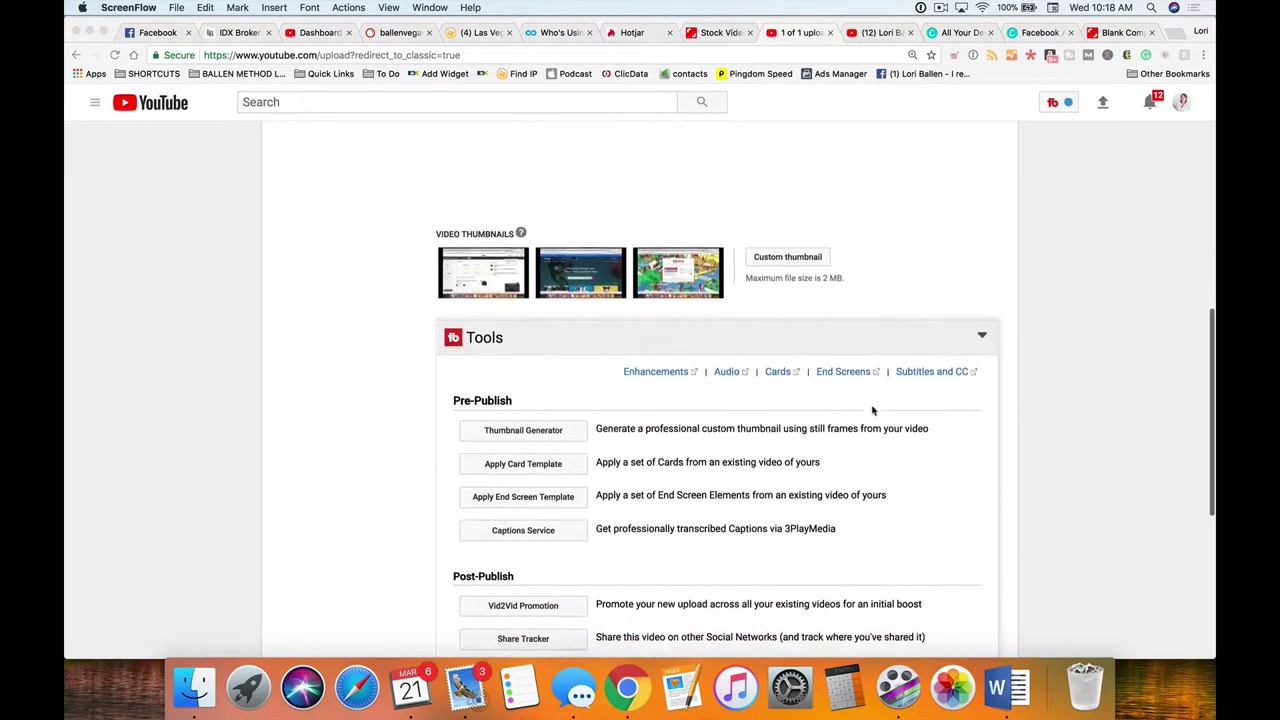
scroll(886, 404, up, 1)
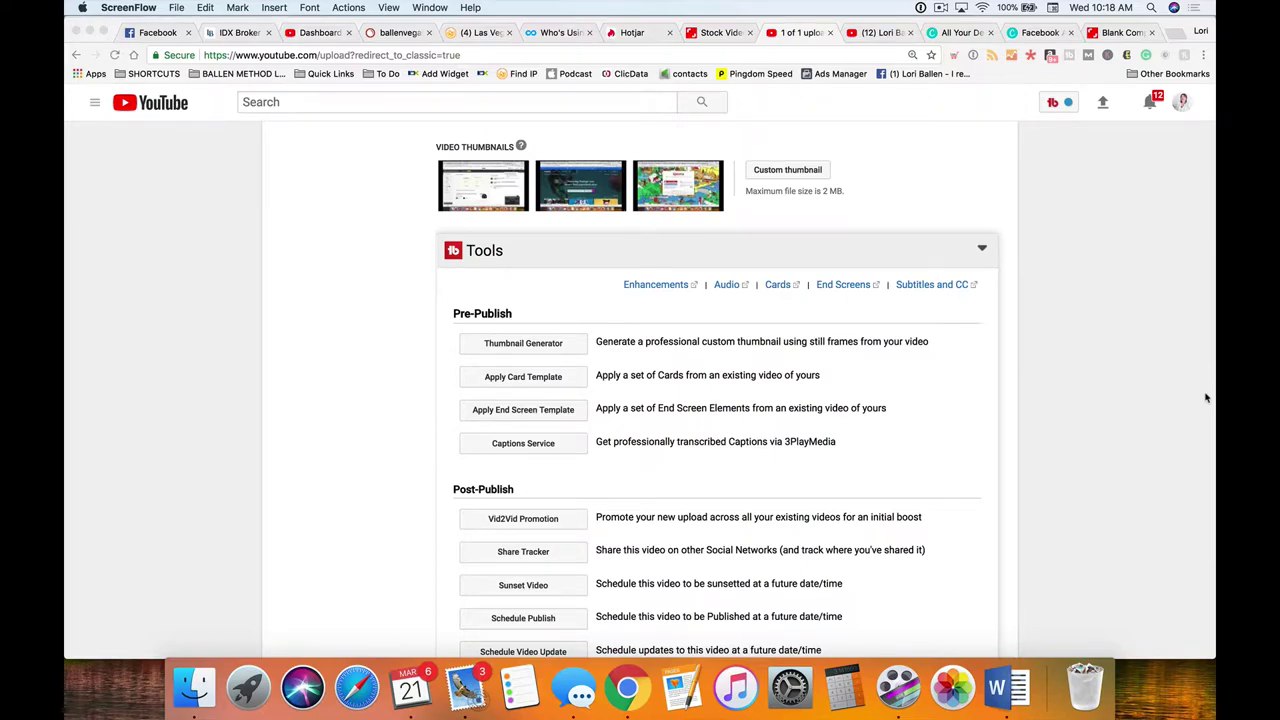
scroll(1206, 398, up, 5)
scroll(1206, 398, down, 6)
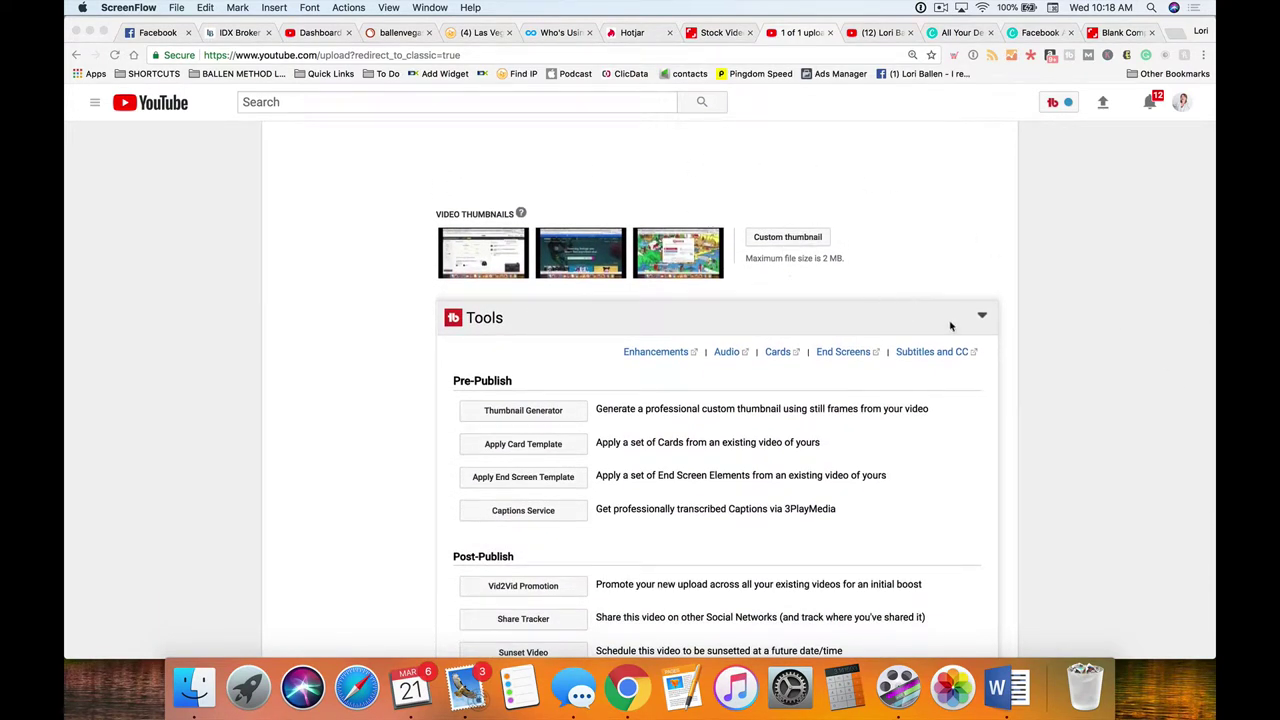
scroll(951, 326, up, 10)
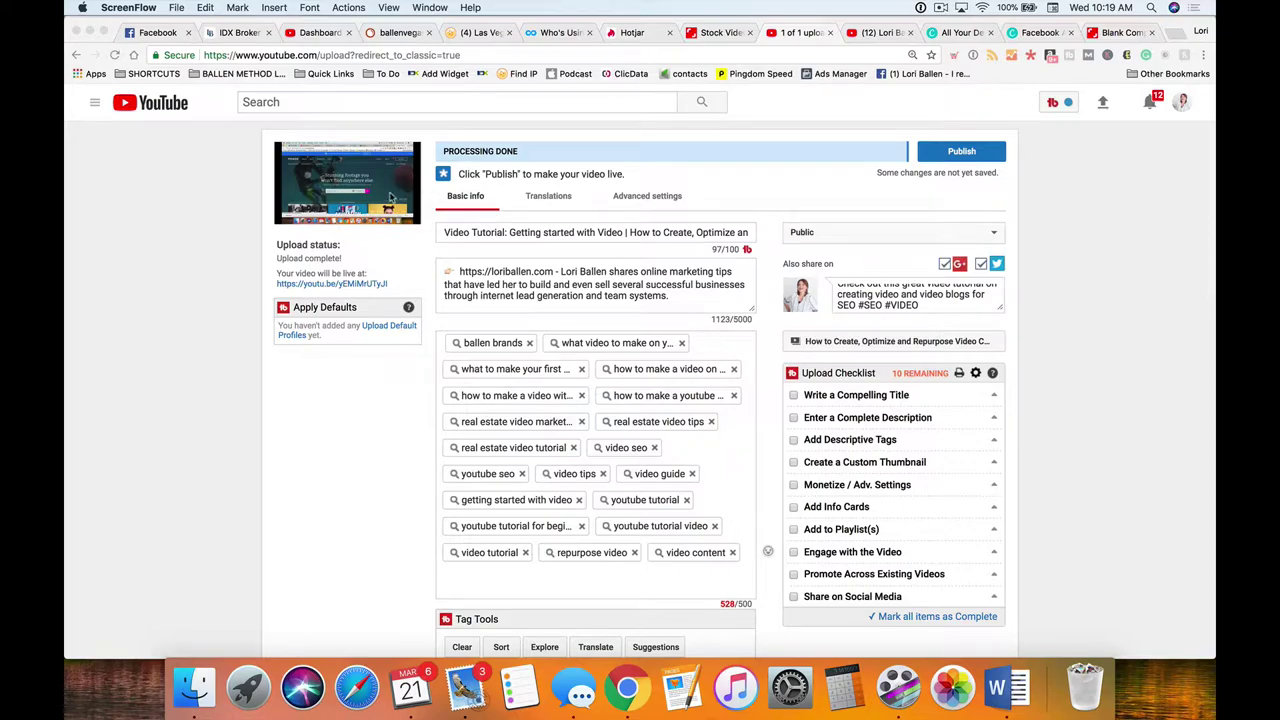
scroll(385, 203, down, 8)
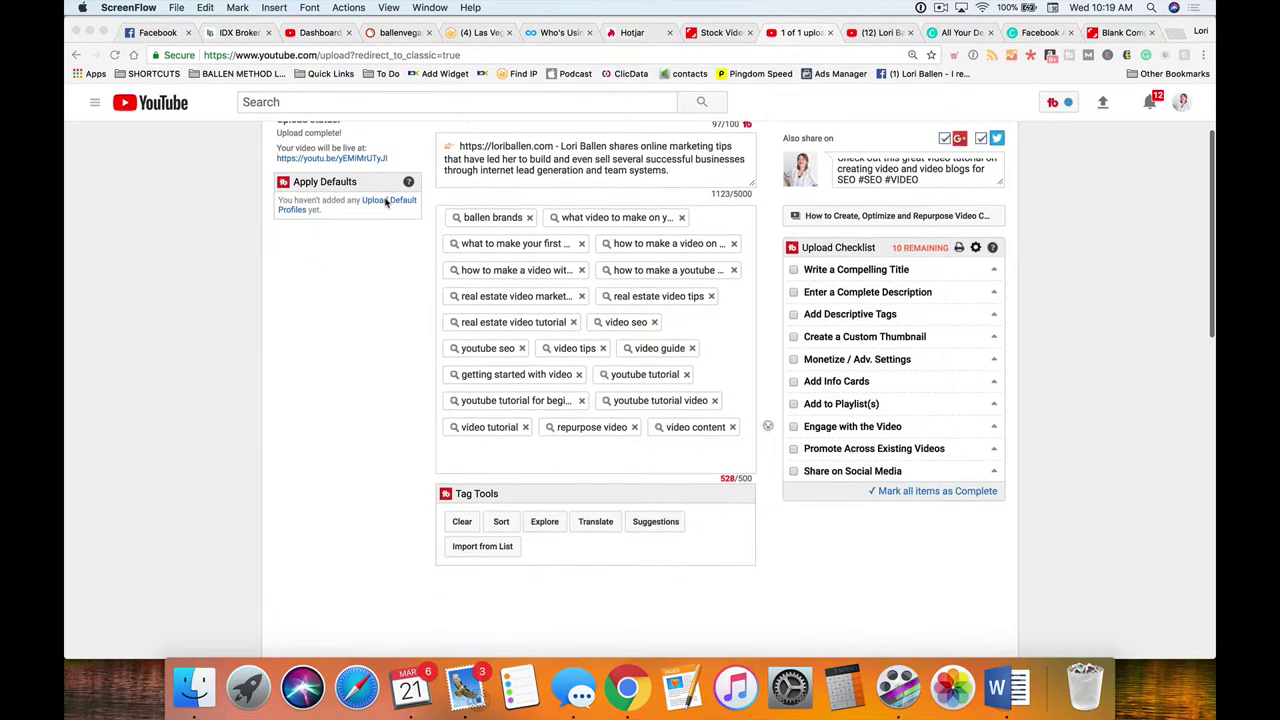
scroll(385, 203, down, 5)
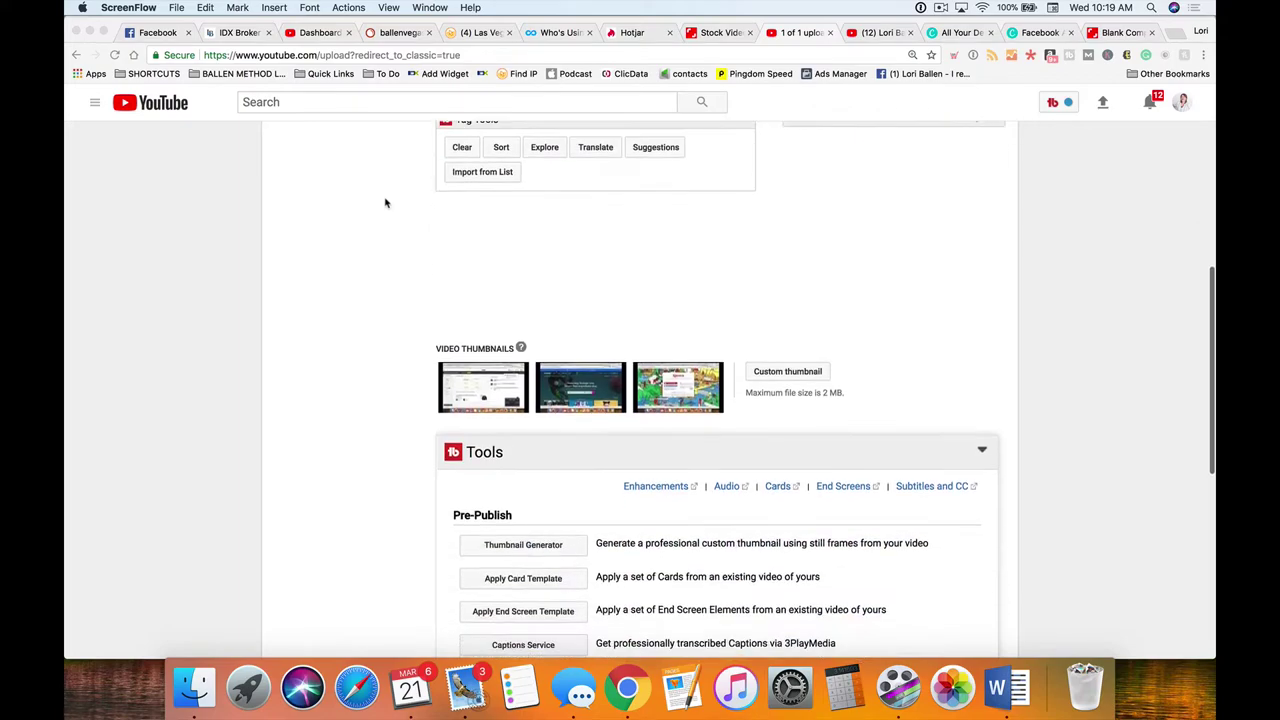
scroll(385, 203, down, 1)
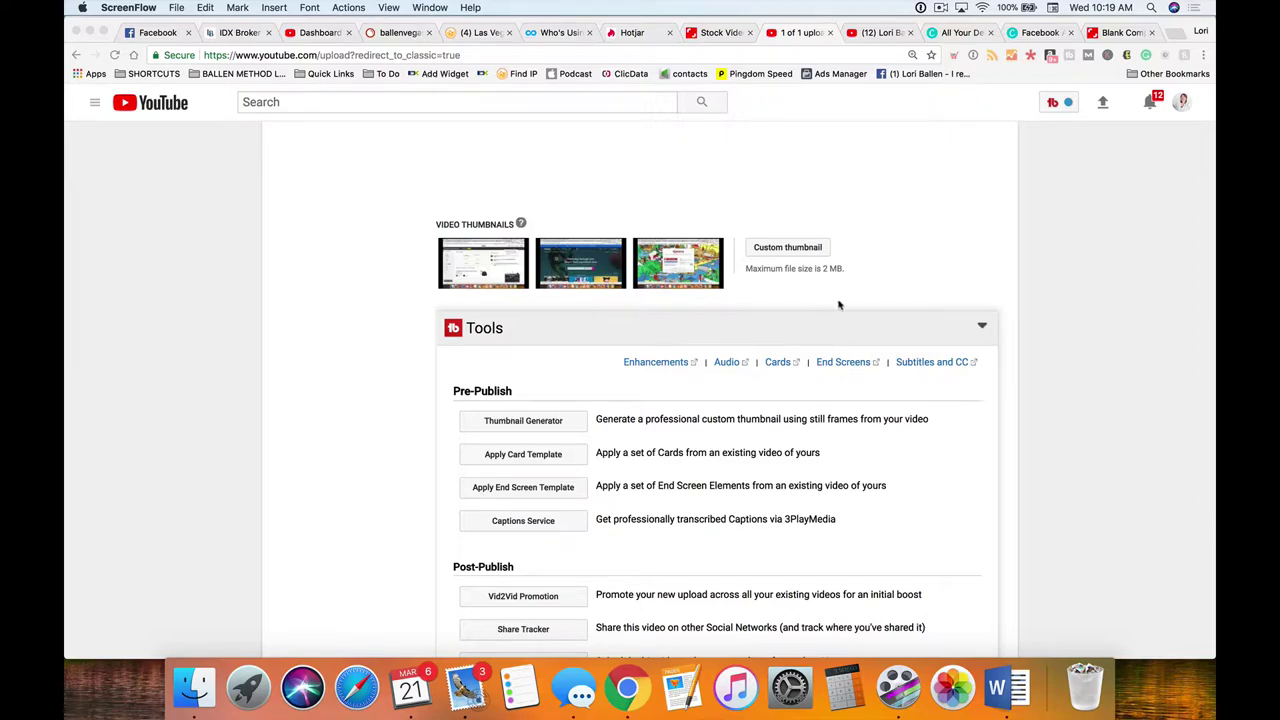
click(977, 415)
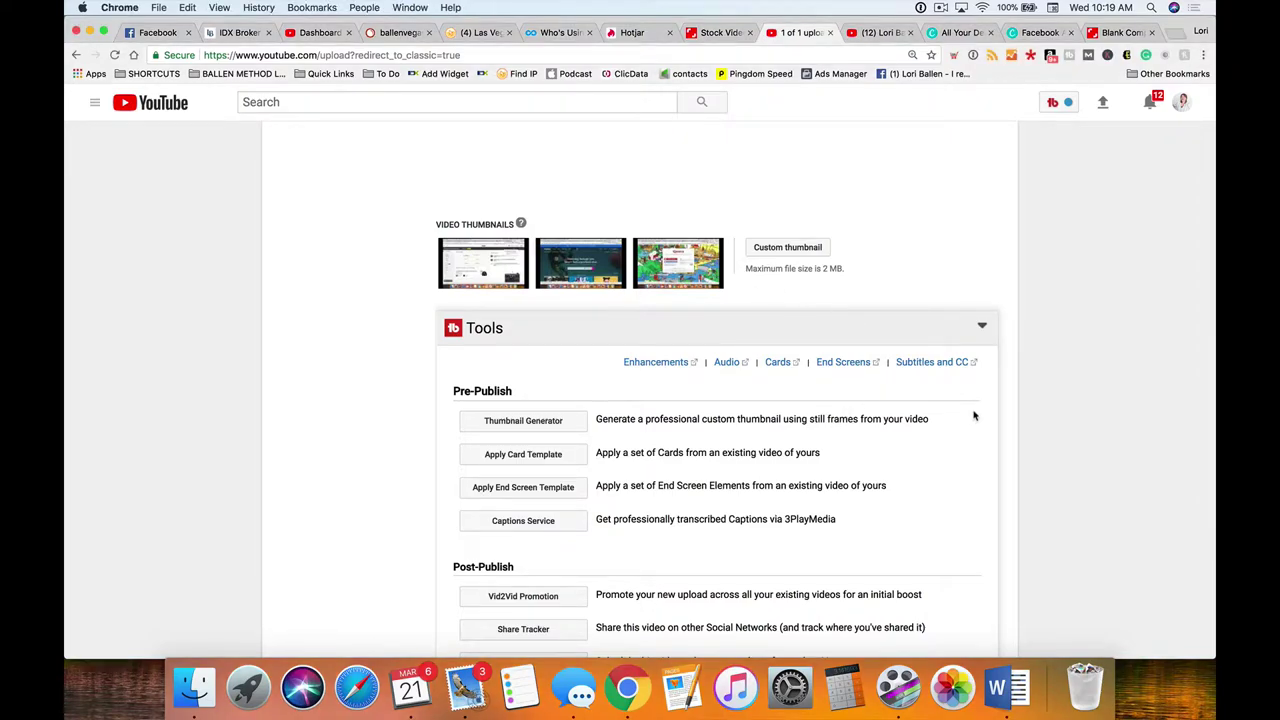
scroll(1006, 408, down, 5)
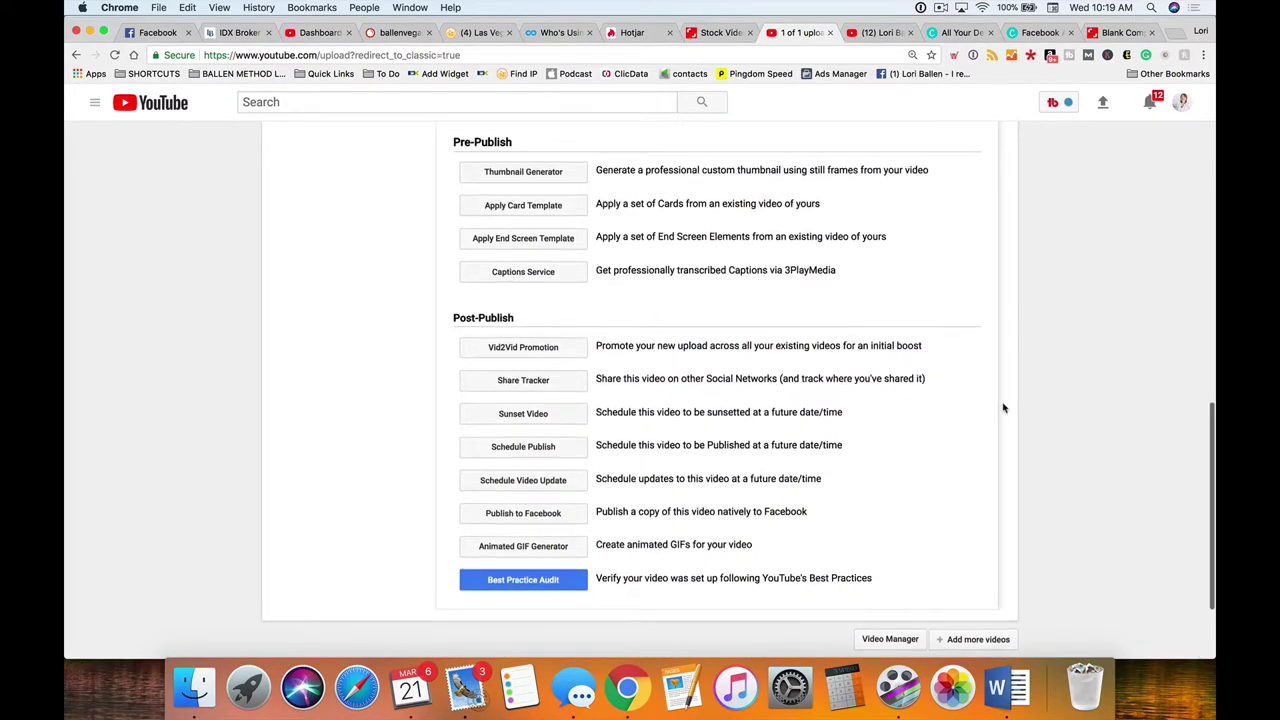
scroll(1004, 408, up, 6)
click(523, 486)
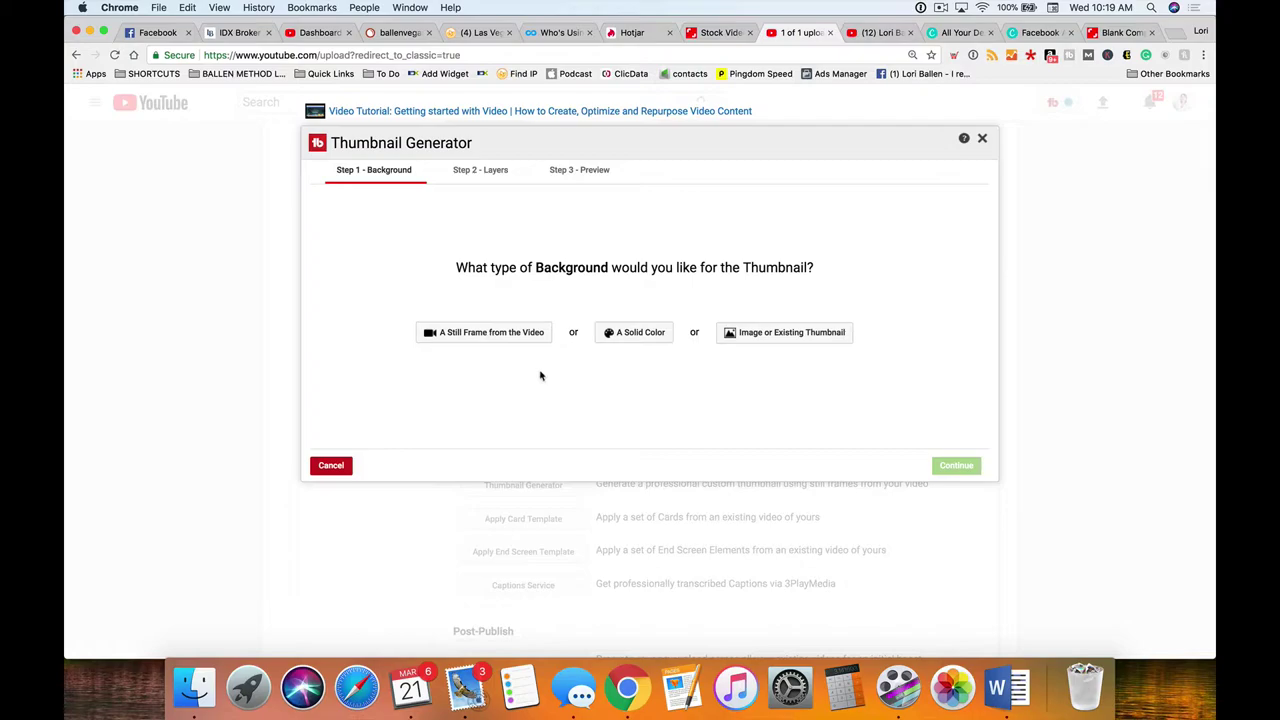
click(484, 335)
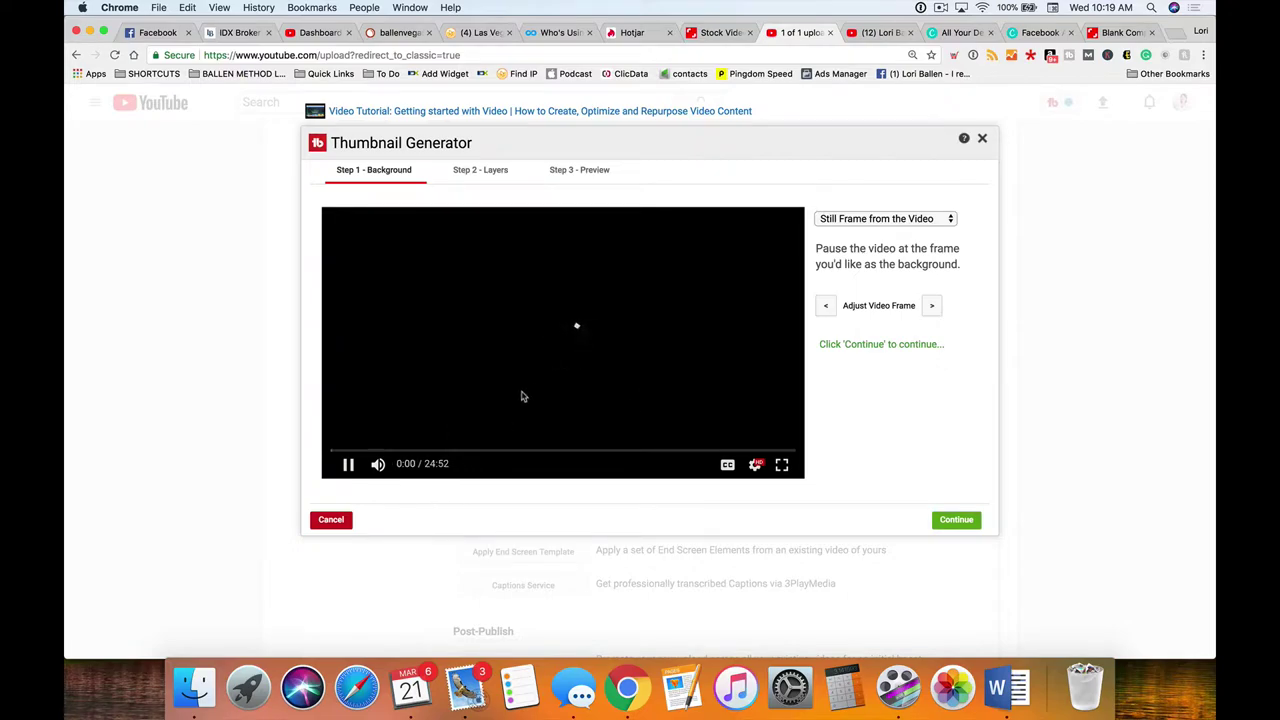
drag(335, 452, 452, 453)
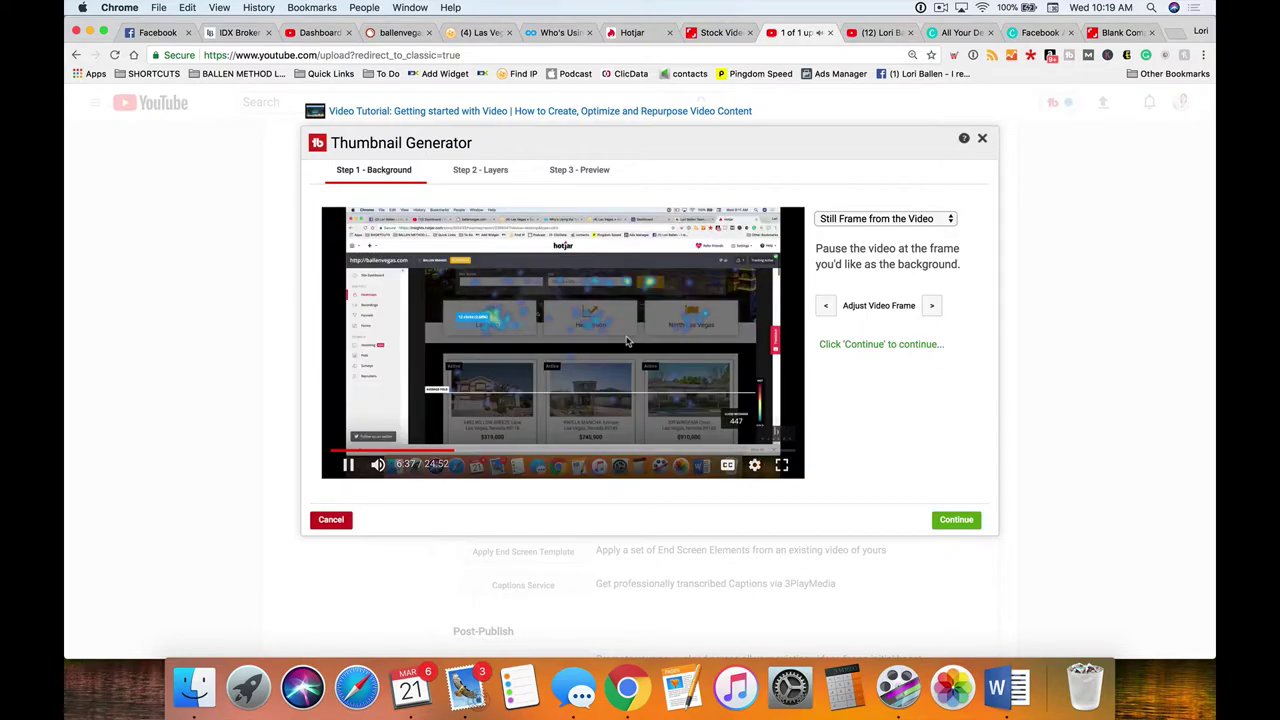
scroll(627, 342, down, 1)
scroll(627, 342, down, 3)
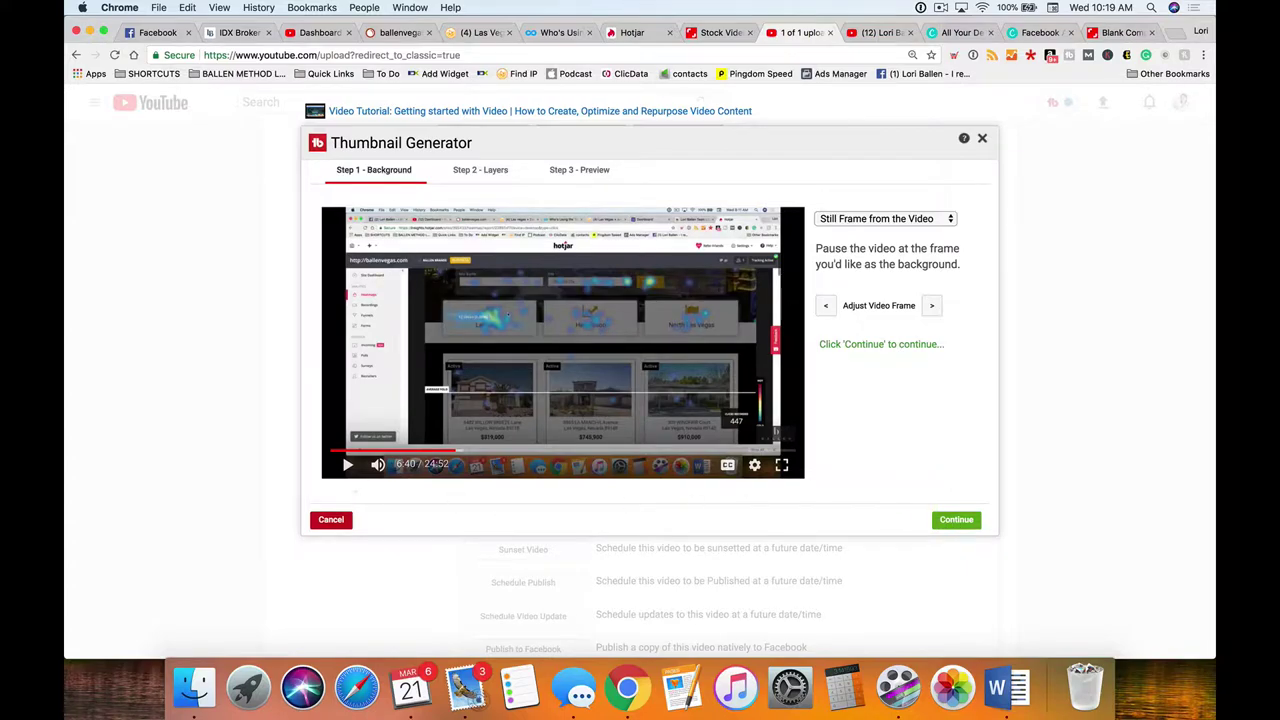
click(330, 521)
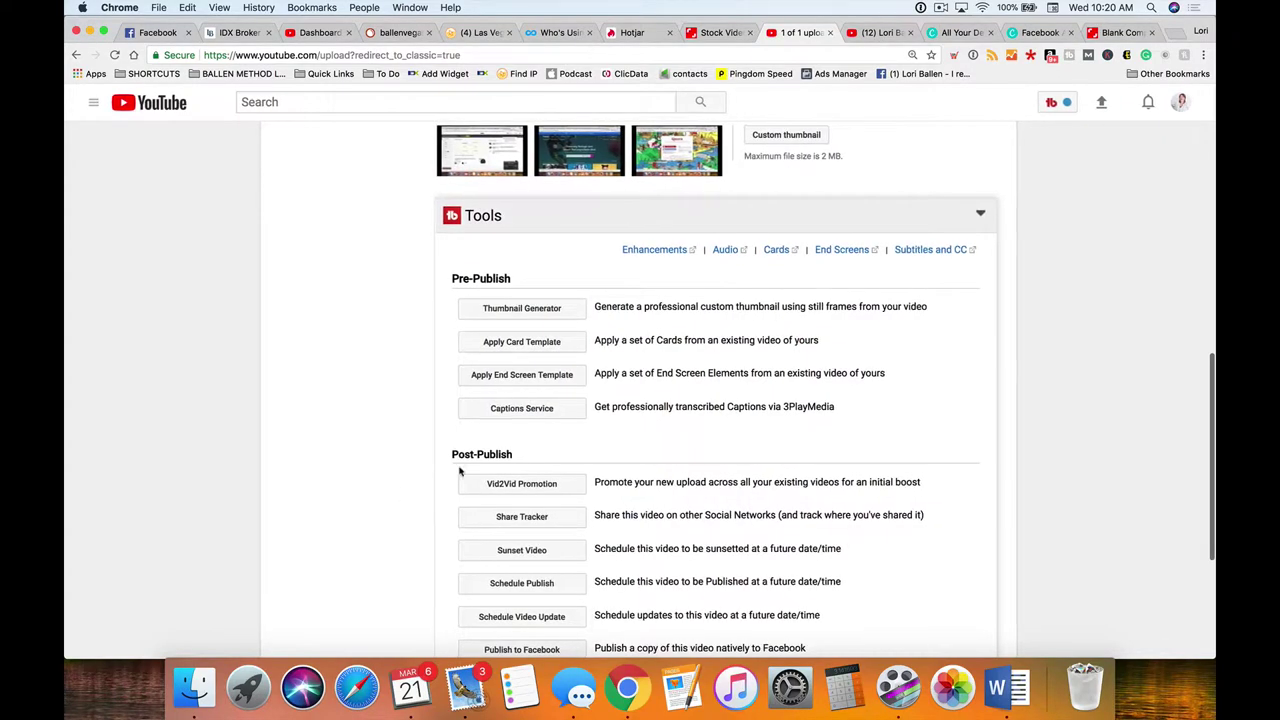
Start a generated thumbnail with a solid background in dark purple-blue #310e8e and proceed to its layers
click(545, 309)
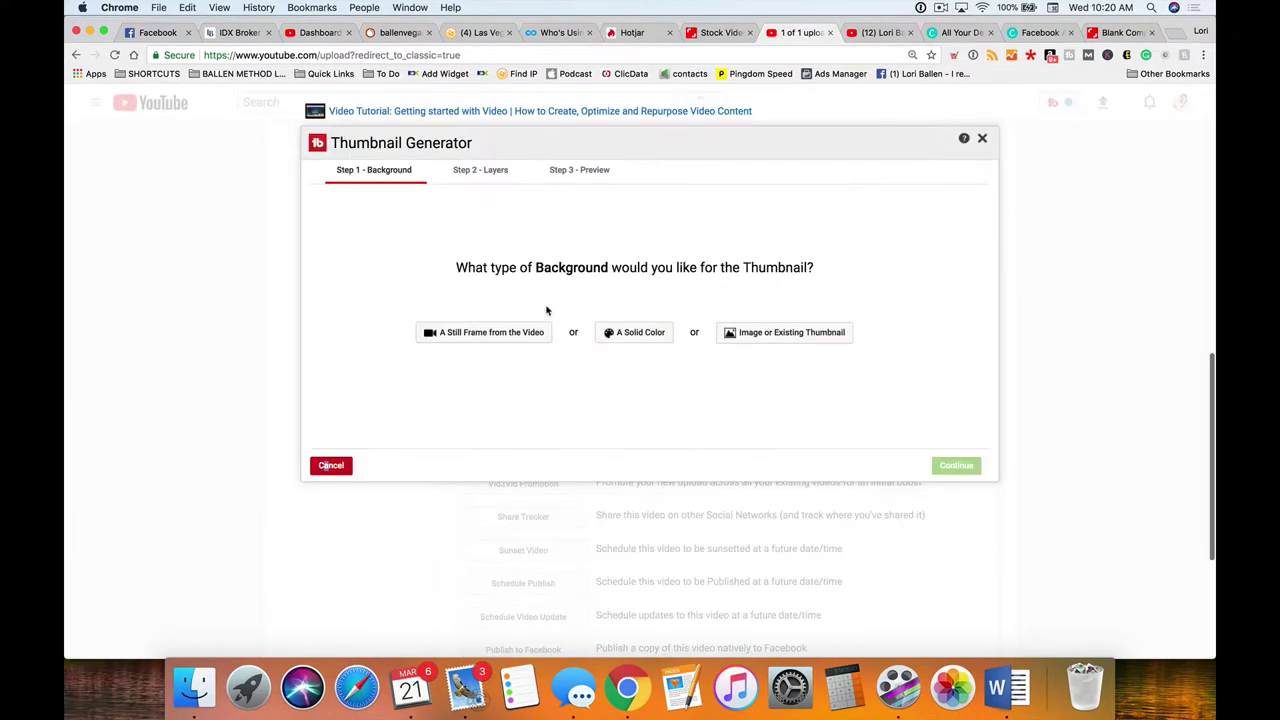
click(636, 333)
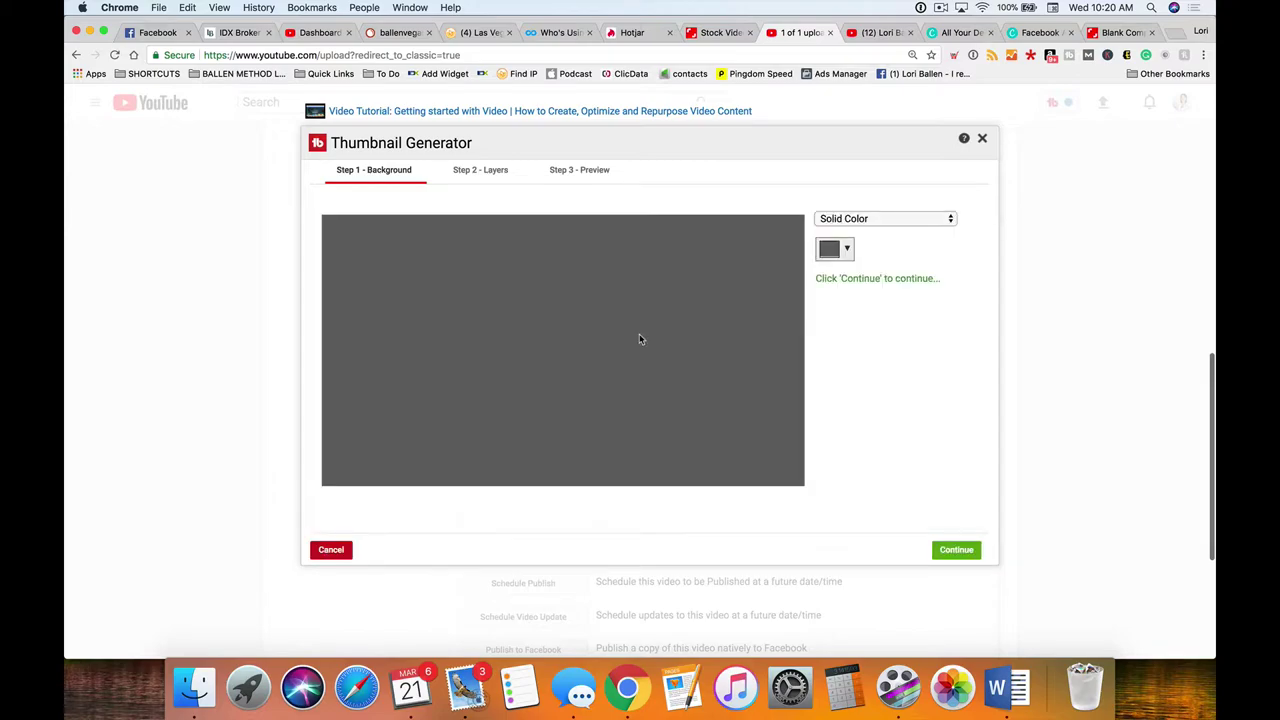
click(834, 249)
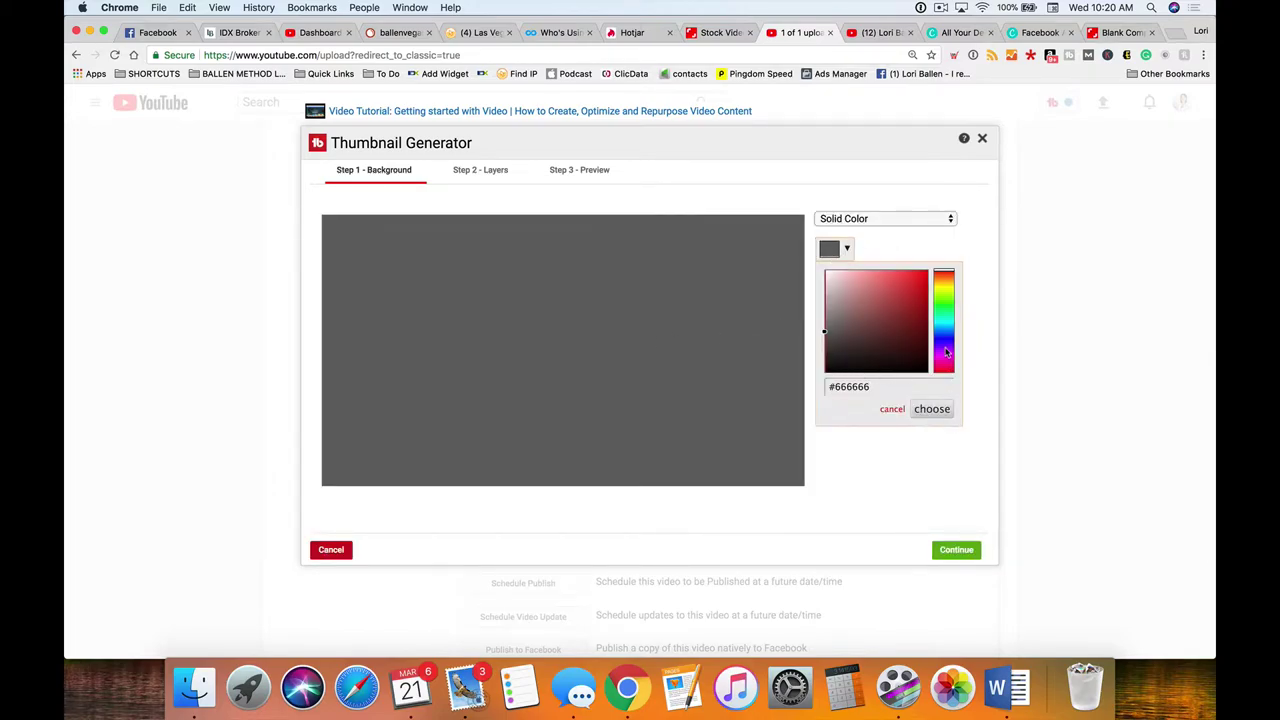
mouse_move(948, 345)
mouse_down()
mouse_move(948, 330)
mouse_move(948, 343)
mouse_up()
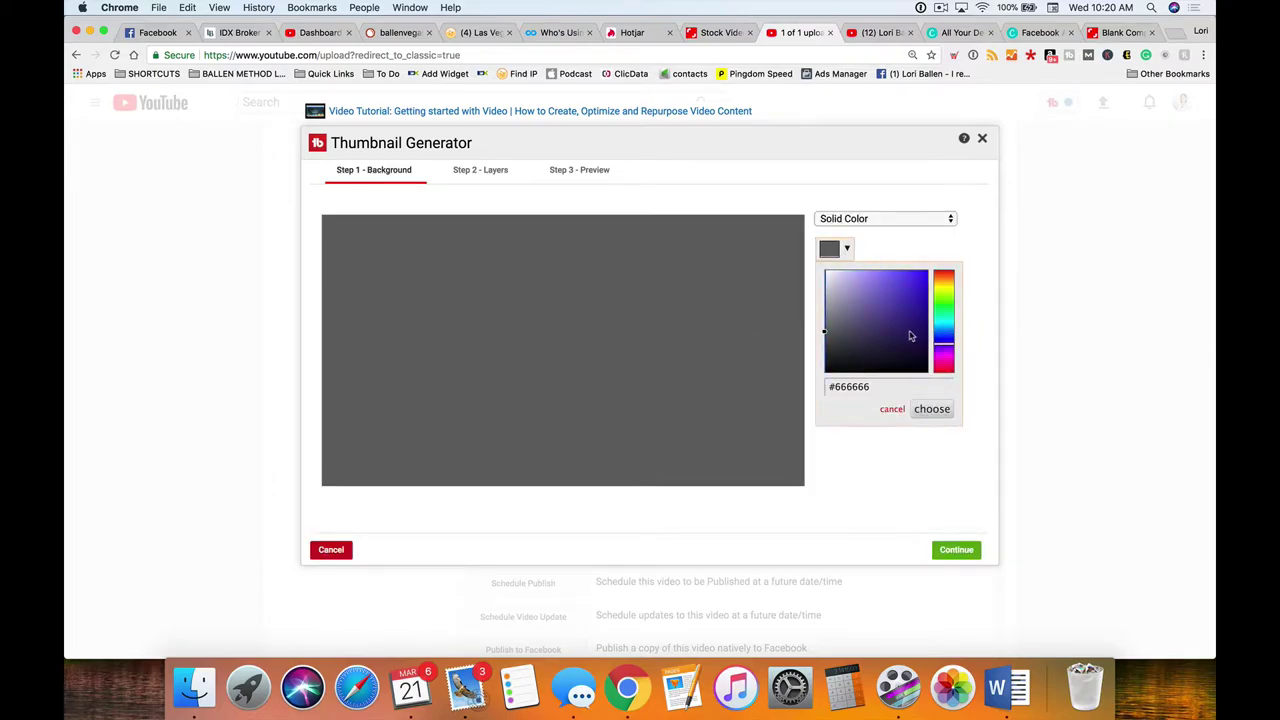
drag(826, 334, 919, 319)
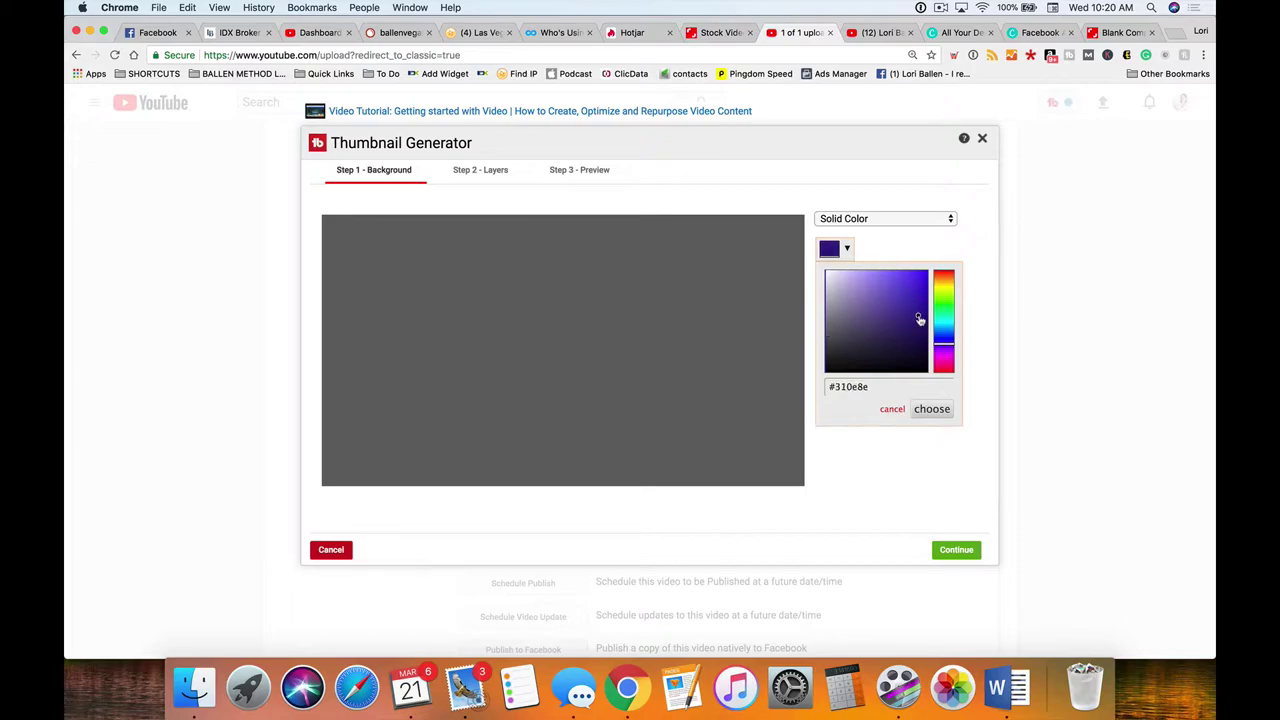
click(932, 409)
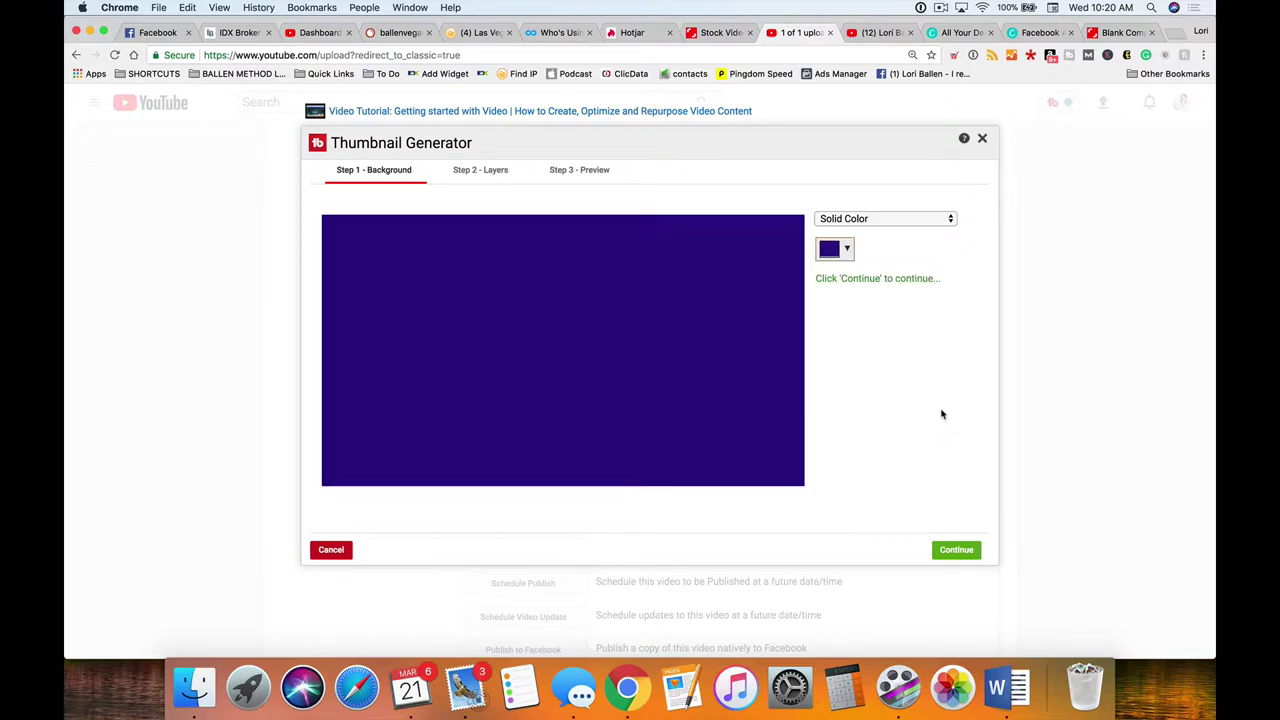
click(956, 549)
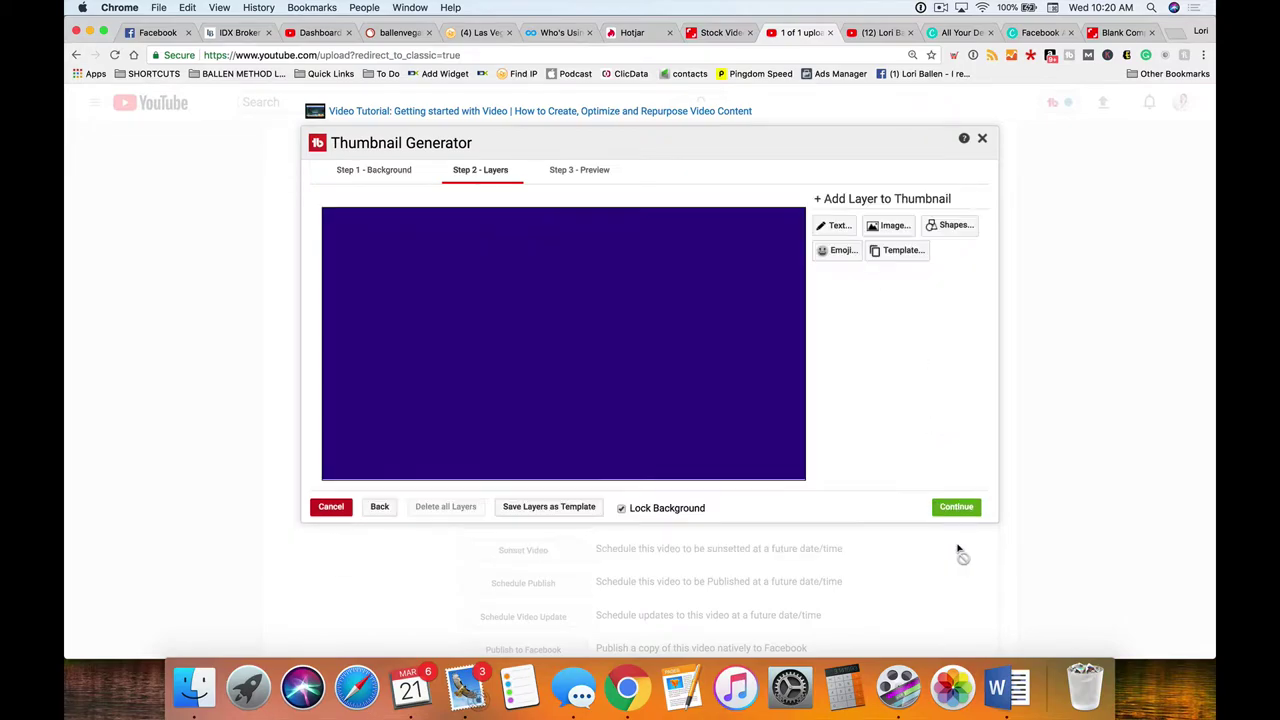
Prepare a text layer reading "How to Upload a Video into Youtube" in bright turquoise
click(834, 226)
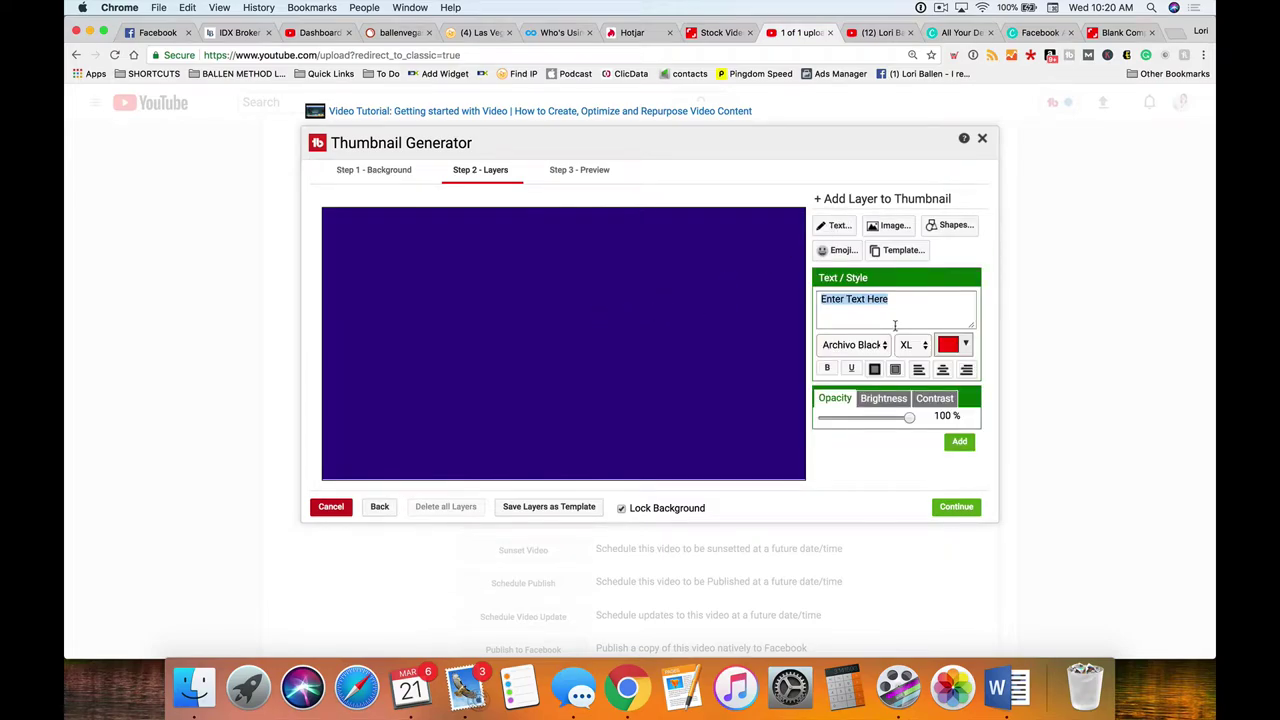
text(How )
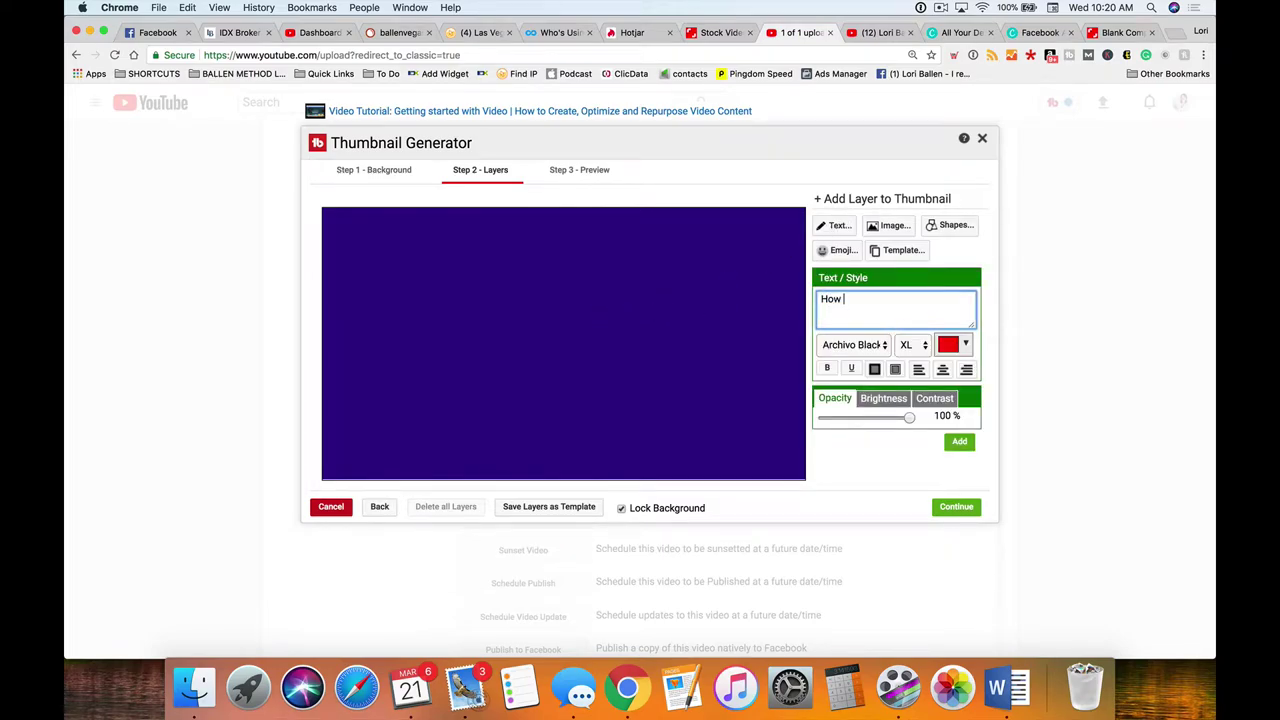
text(to Upload a Video into Youtube)
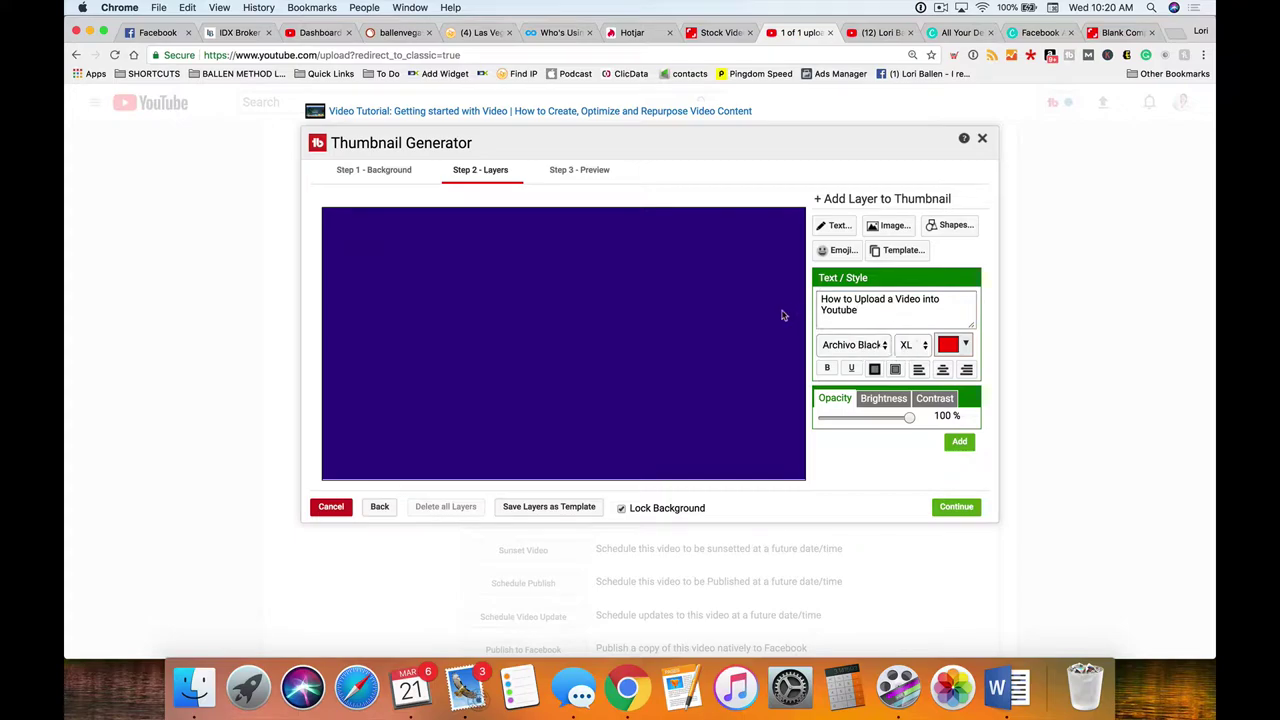
scroll(780, 314, up, 1)
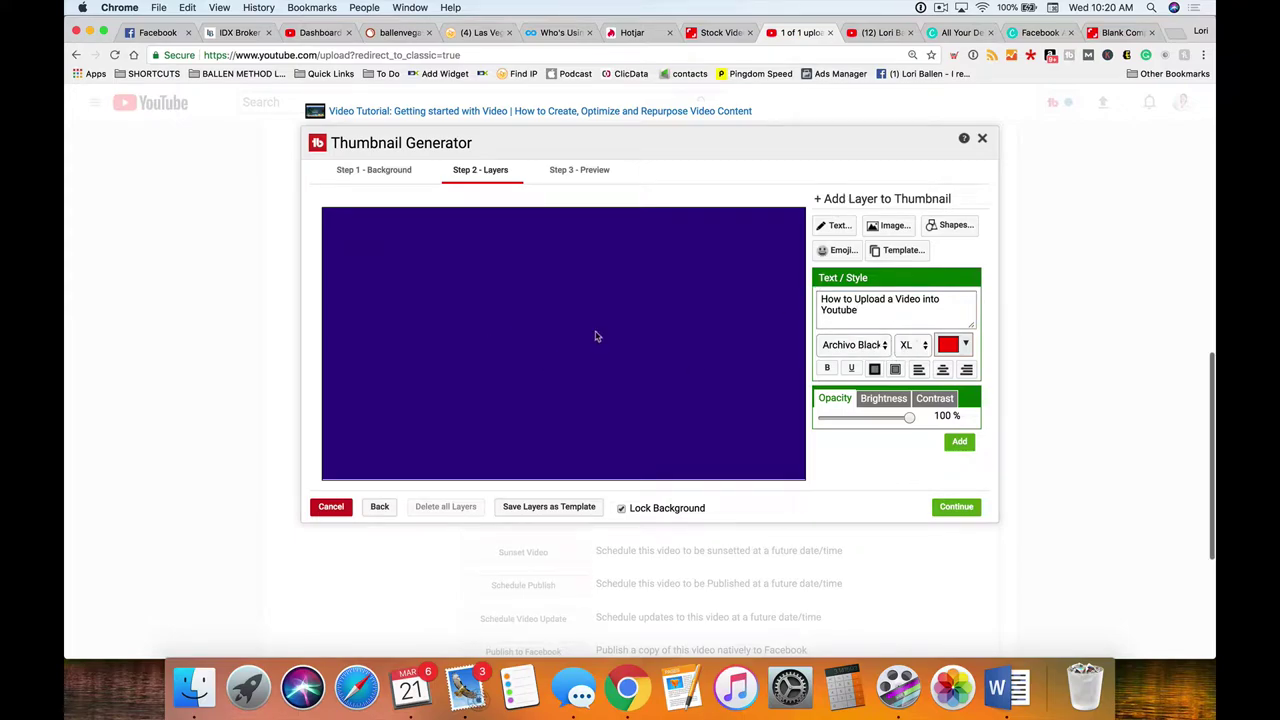
click(950, 346)
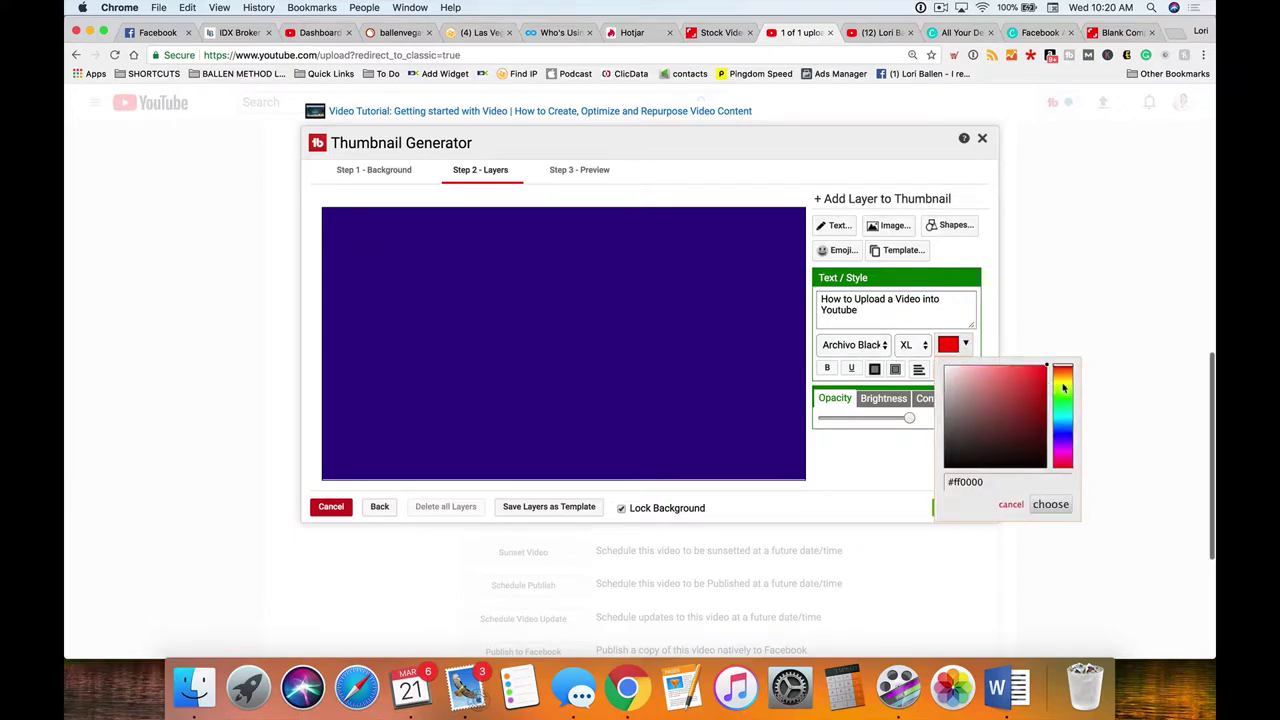
drag(1063, 390, 1066, 421)
click(915, 364)
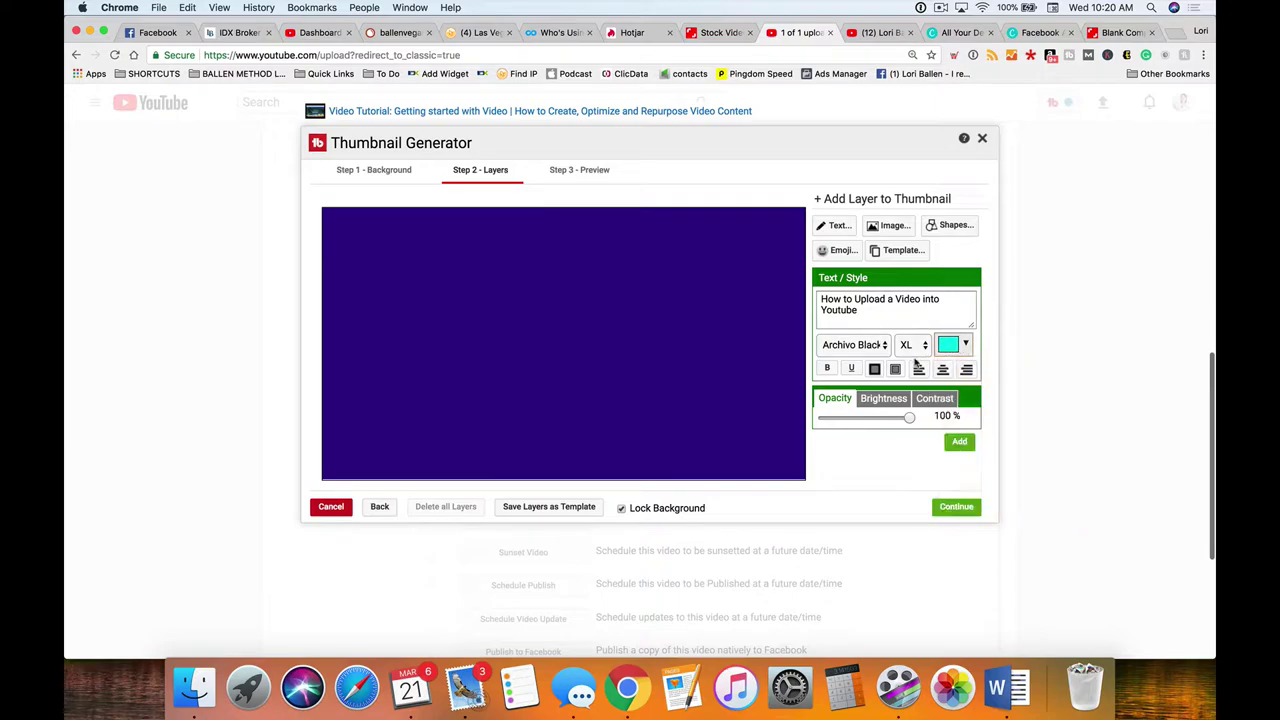
Set the text's opacity to 73% and its size to L, and add it to the thumbnail
mouse_move(908, 419)
mouse_down()
mouse_move(820, 420)
mouse_move(912, 422)
mouse_move(886, 419)
mouse_up()
click(875, 314)
click(908, 344)
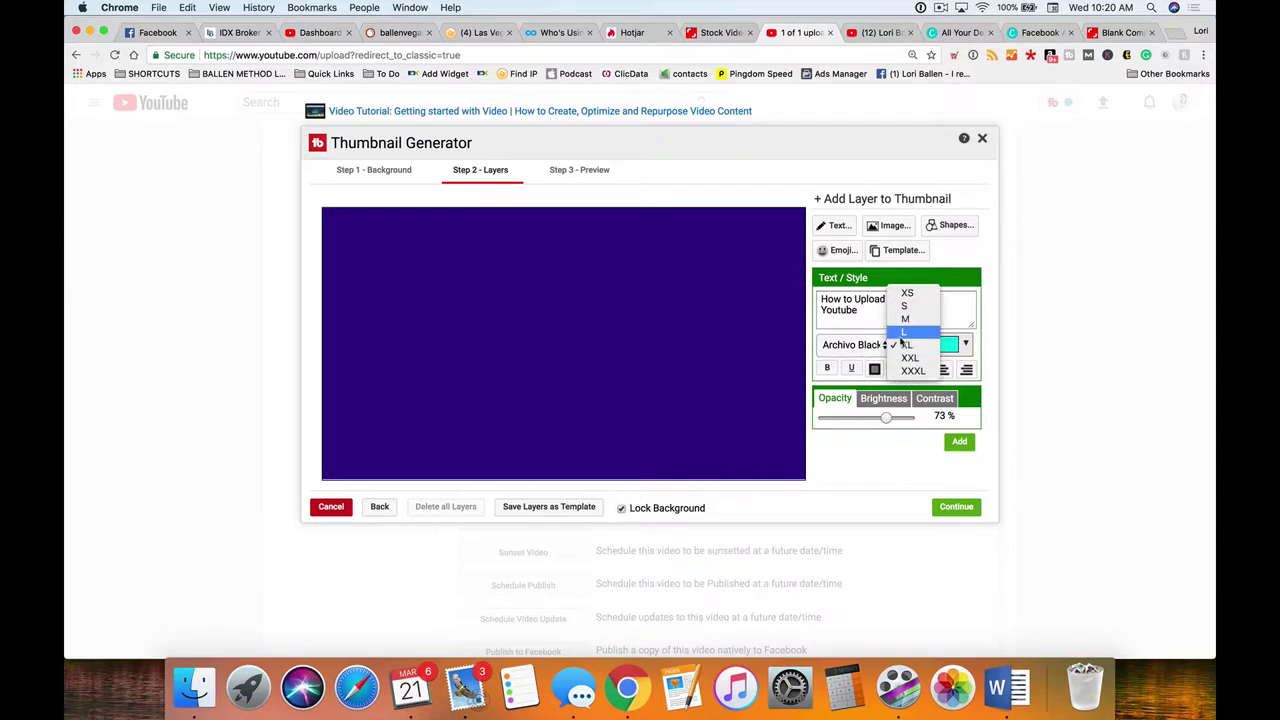
click(905, 331)
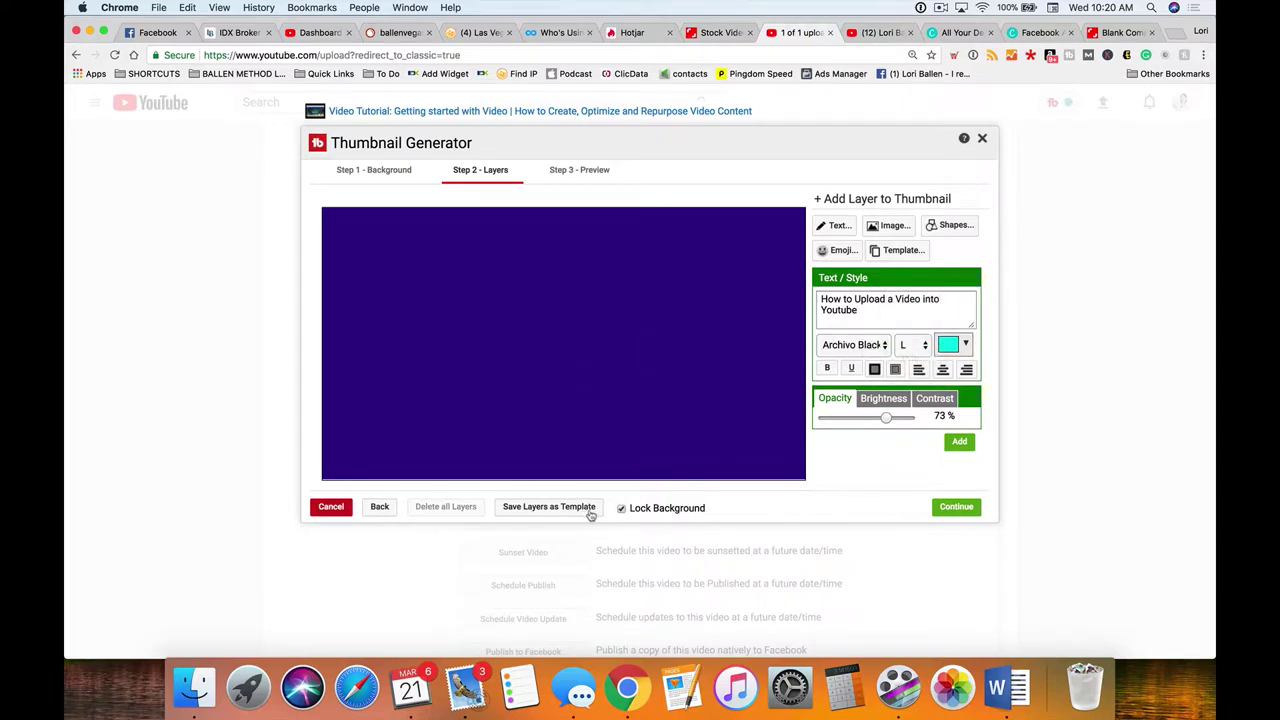
click(952, 441)
Centre-align the title text and reposition it near the middle of the thumbnail
mouse_move(576, 260)
mouse_down()
mouse_move(532, 262)
mouse_move(551, 262)
mouse_up()
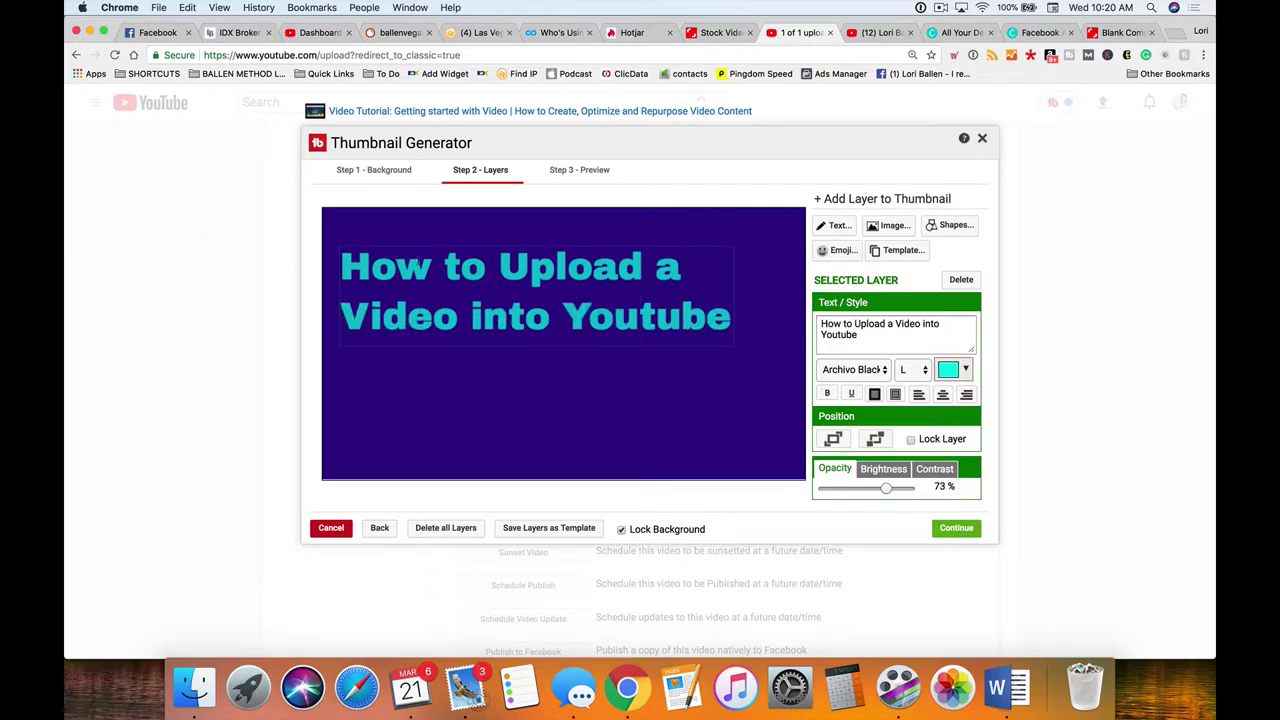
click(943, 395)
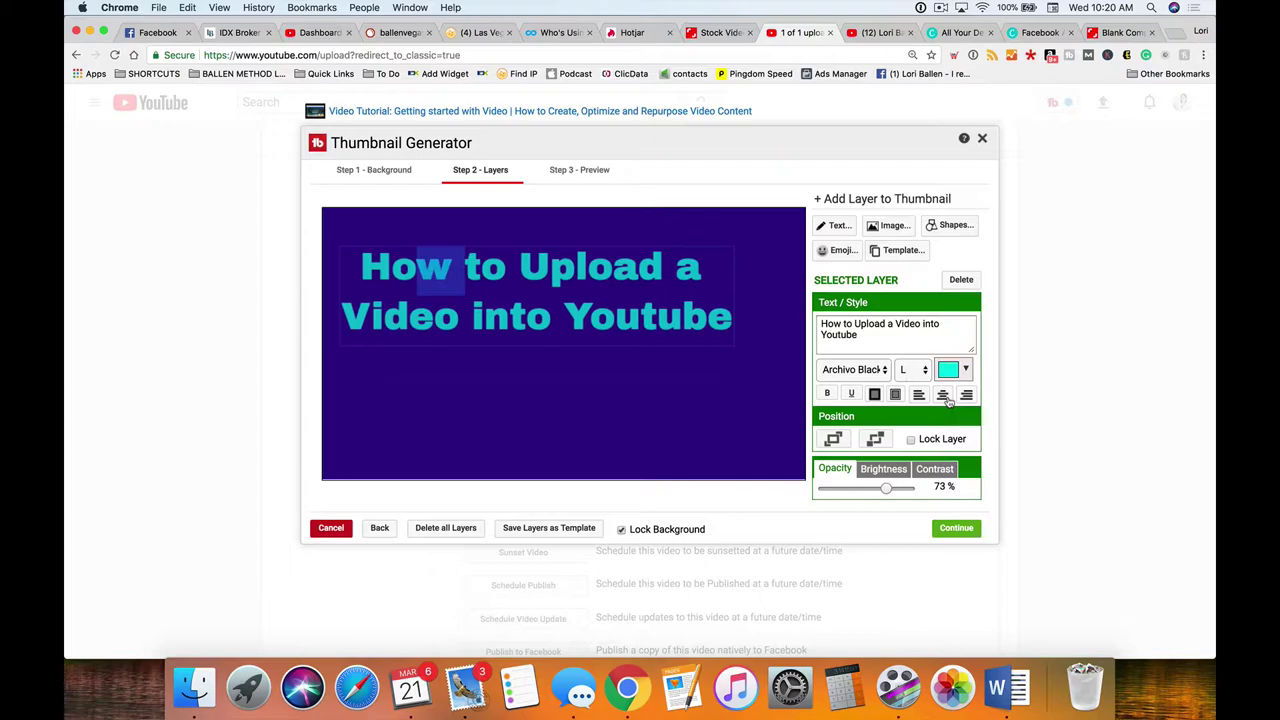
click(593, 422)
drag(388, 322, 432, 350)
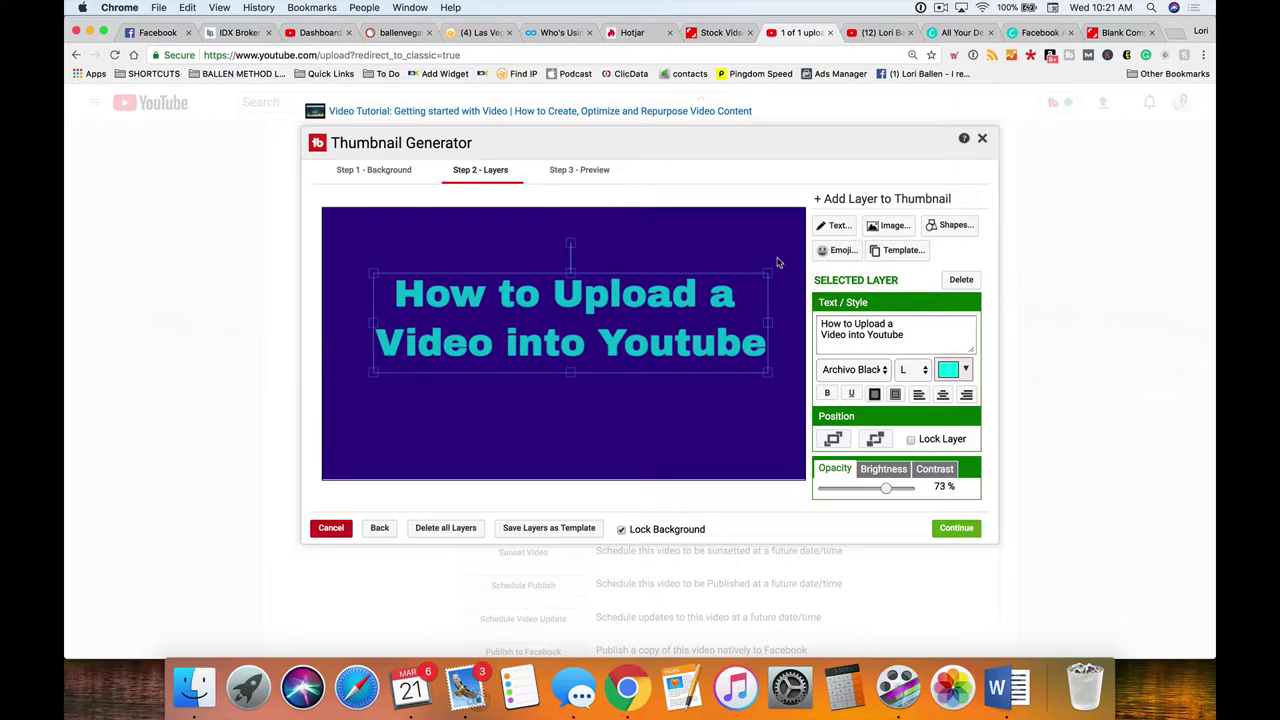
Add the smiling face with halo emoji as a layer on the thumbnail
click(822, 252)
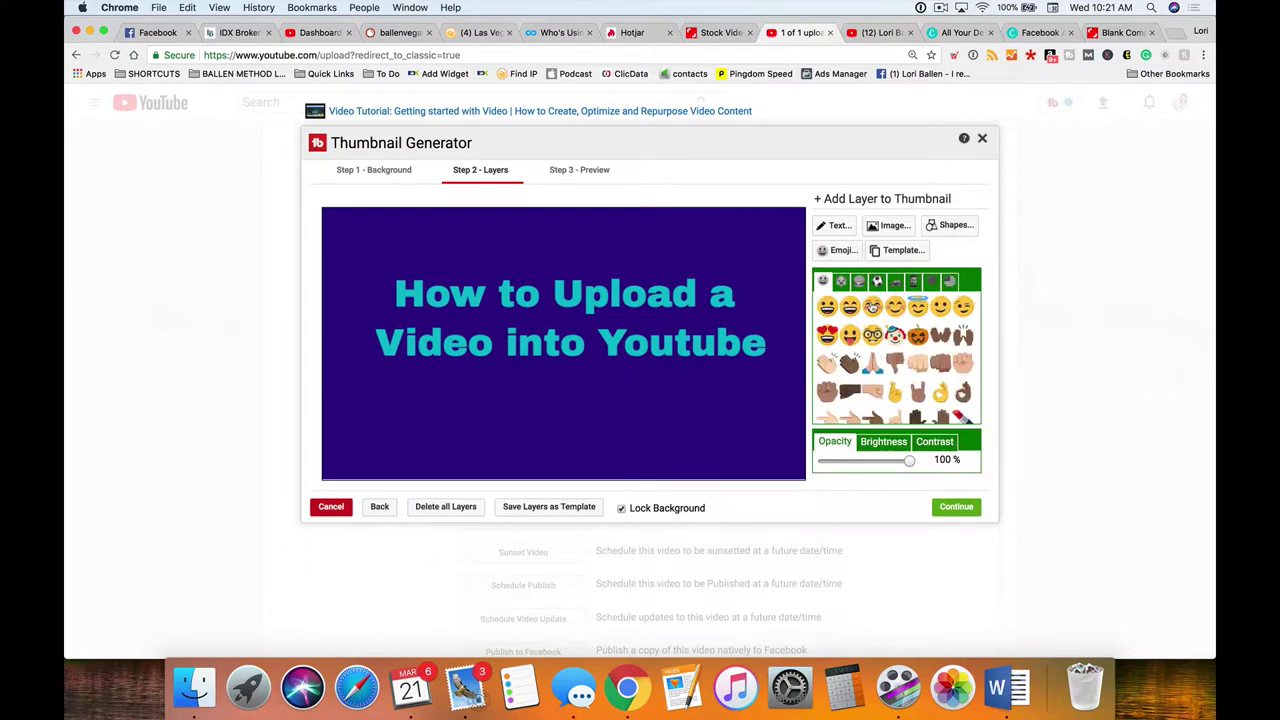
click(893, 342)
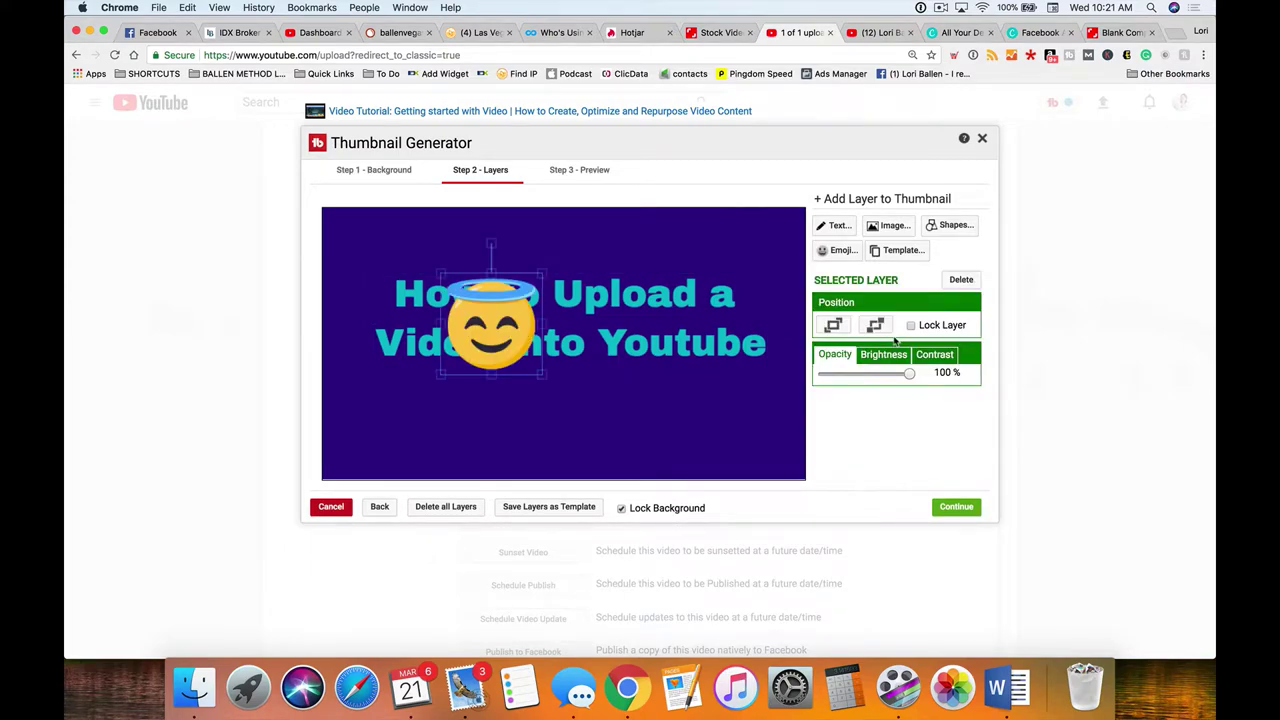
Move the halo emoji to the thumbnail's upper-left area and the title text to its lower part
drag(490, 330, 399, 297)
drag(586, 320, 595, 378)
drag(582, 395, 594, 400)
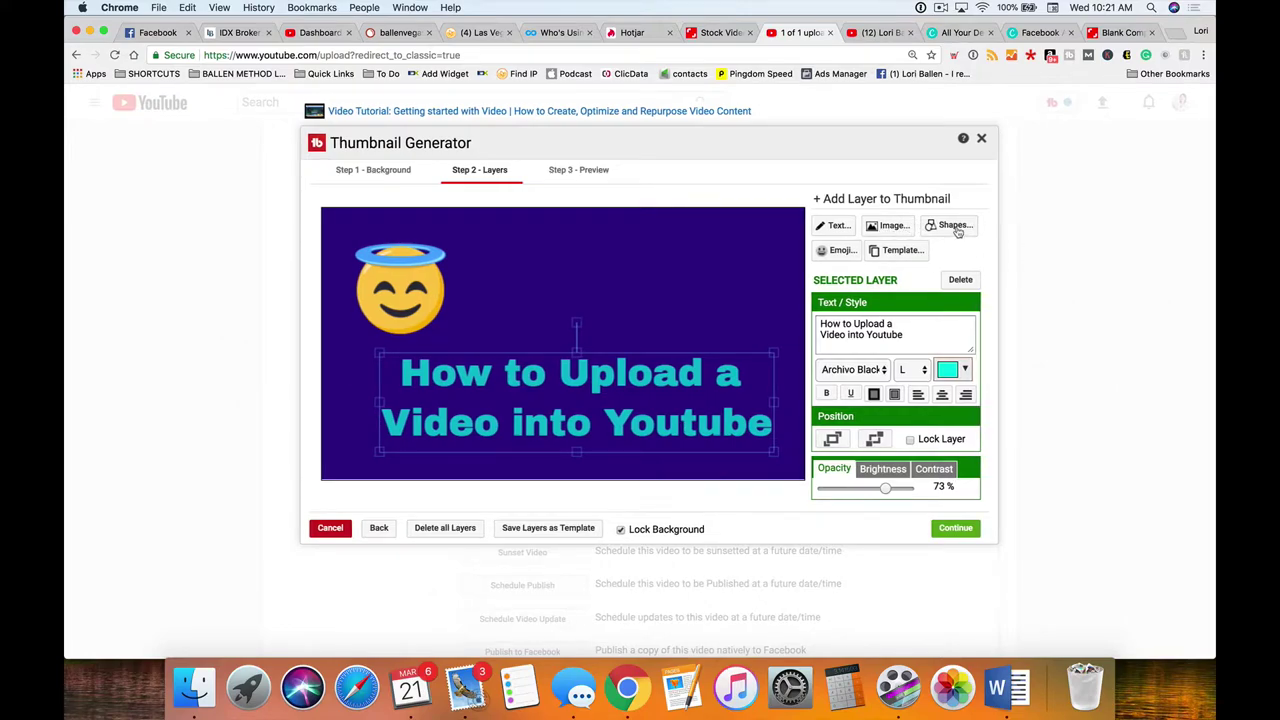
Add a red outlined star shape to the thumbnail and place it just right of the halo emoji
click(955, 227)
scroll(882, 358, down, 2)
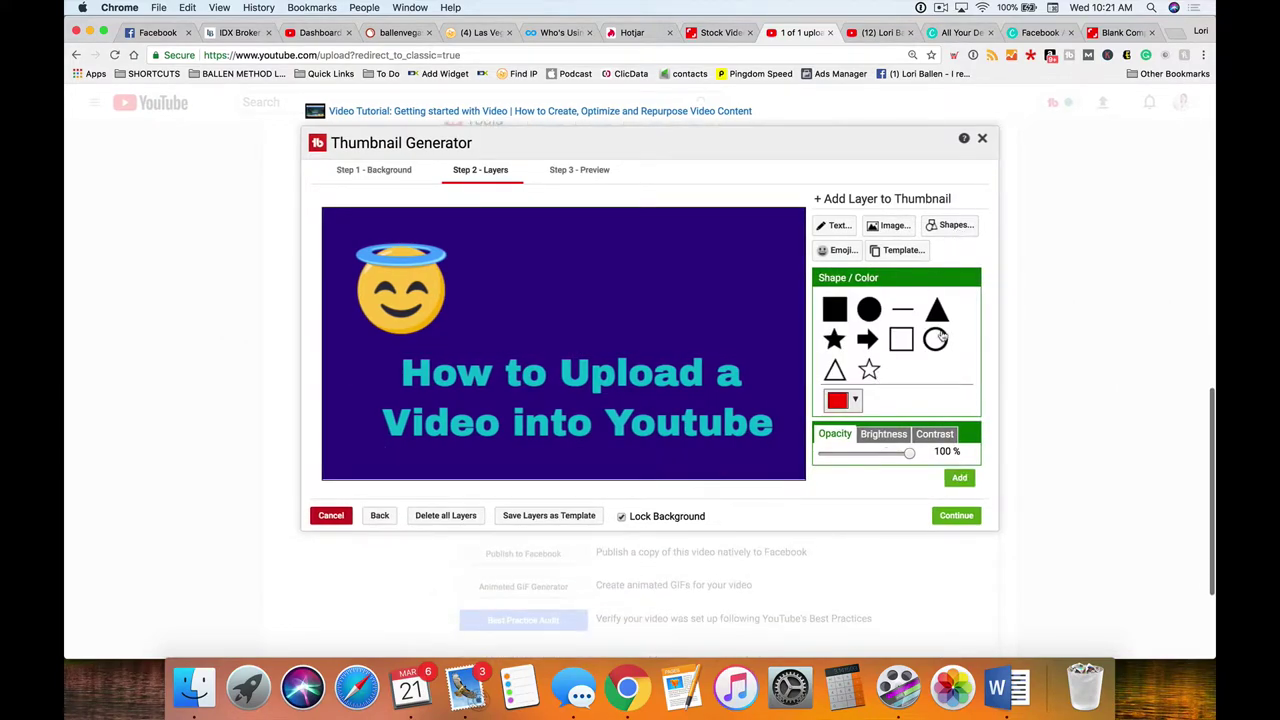
click(938, 339)
click(869, 372)
click(960, 479)
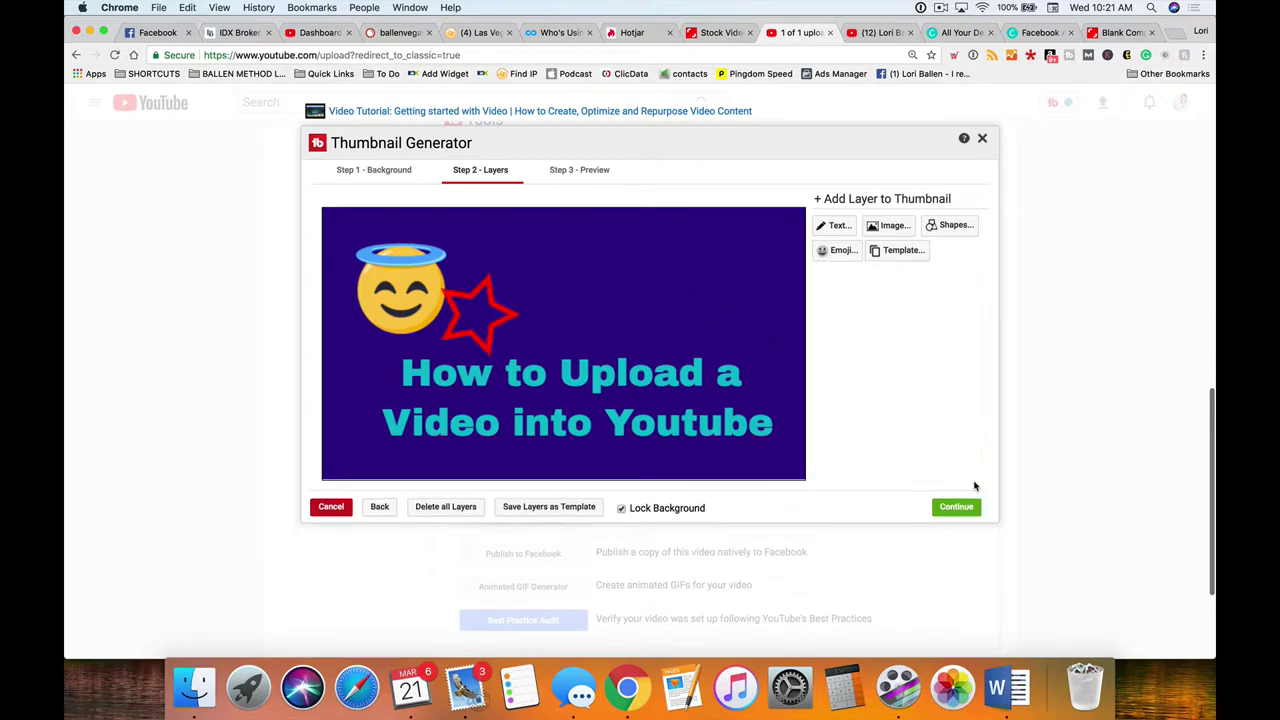
drag(444, 276, 481, 233)
Remove the halo emoji from the thumbnail and move the red star into its place
click(427, 298)
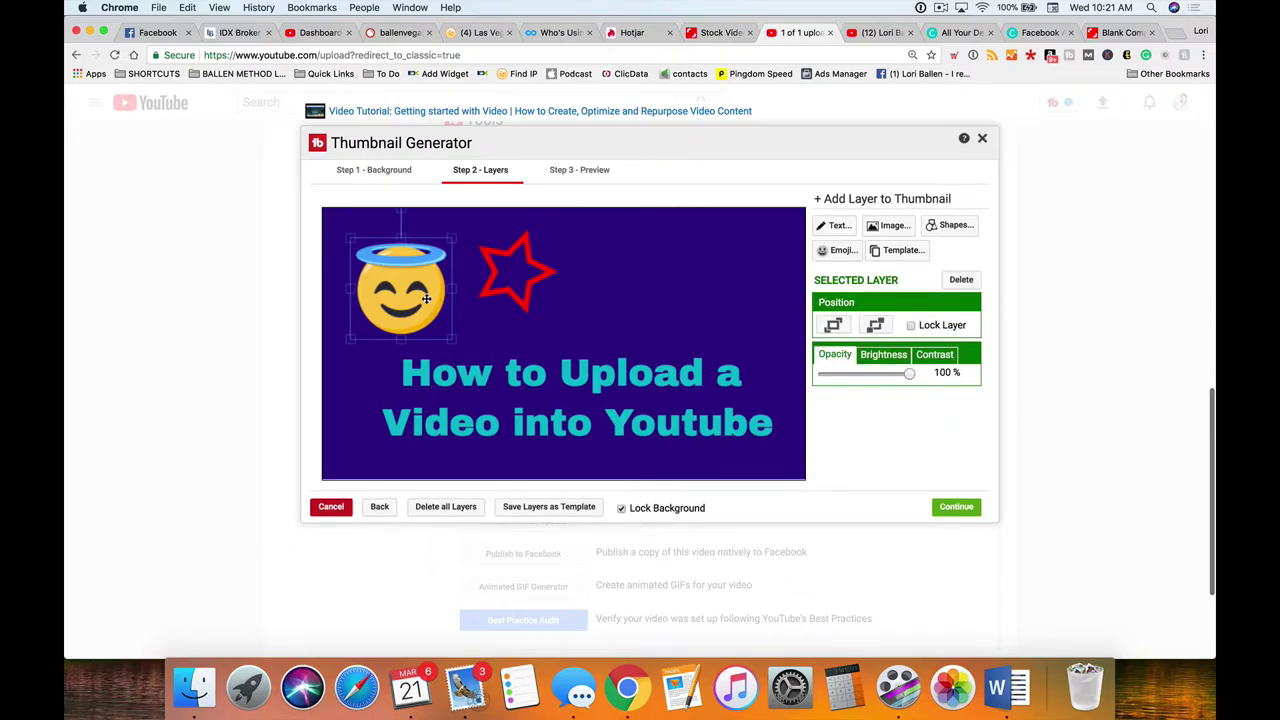
drag(453, 302, 1127, 385)
drag(520, 280, 411, 295)
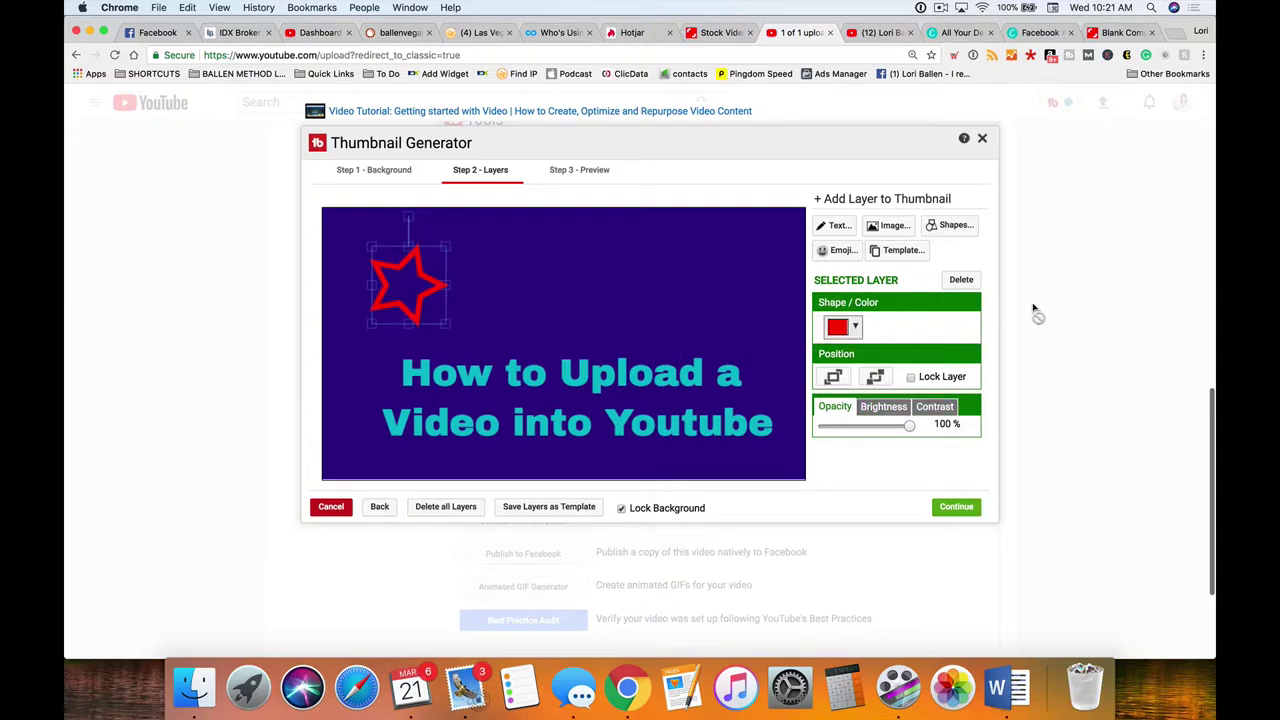
Add the first custom photo of the woman as a layer, enlarge it and fit it into the thumbnail's upper-right corner
click(887, 228)
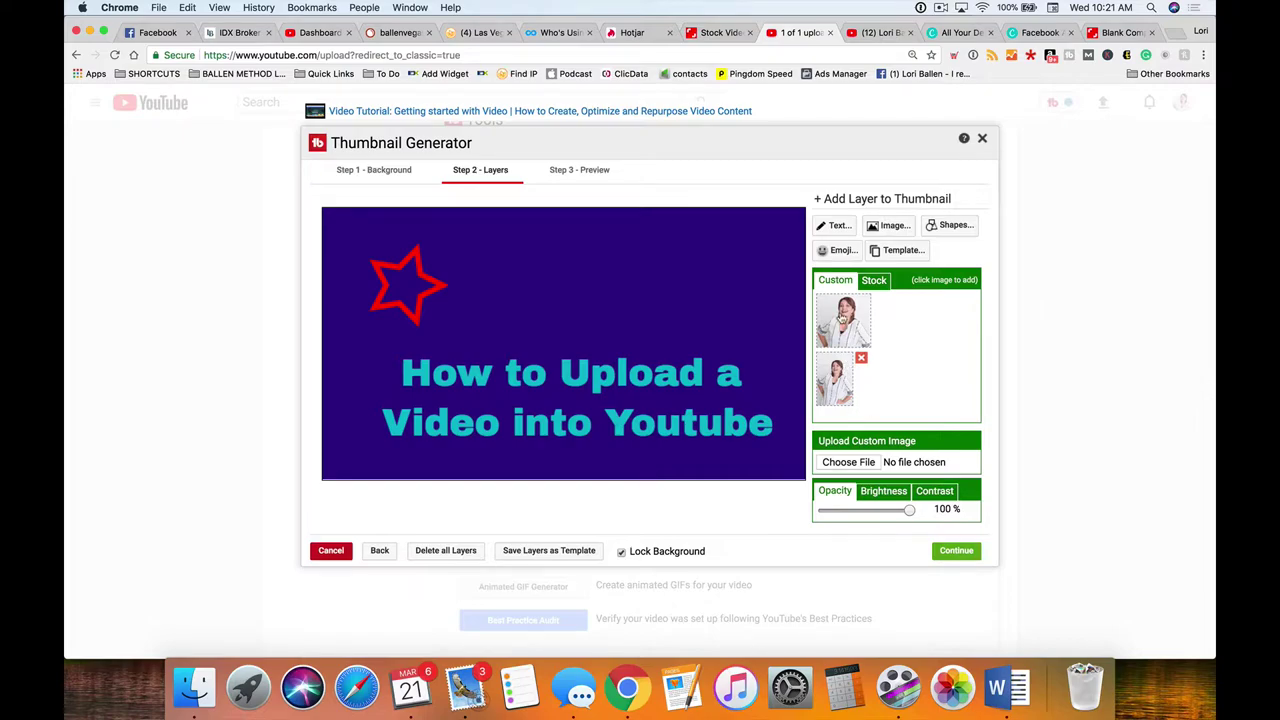
click(840, 318)
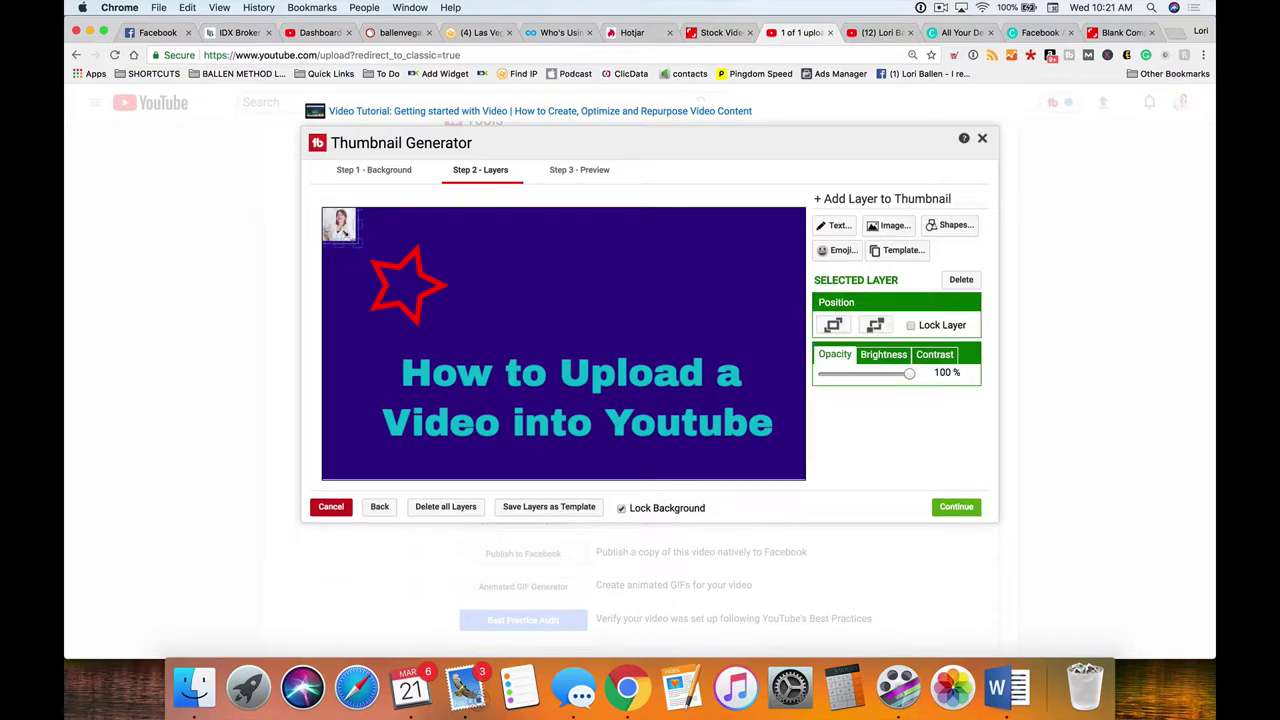
drag(351, 249, 432, 316)
drag(400, 272, 788, 269)
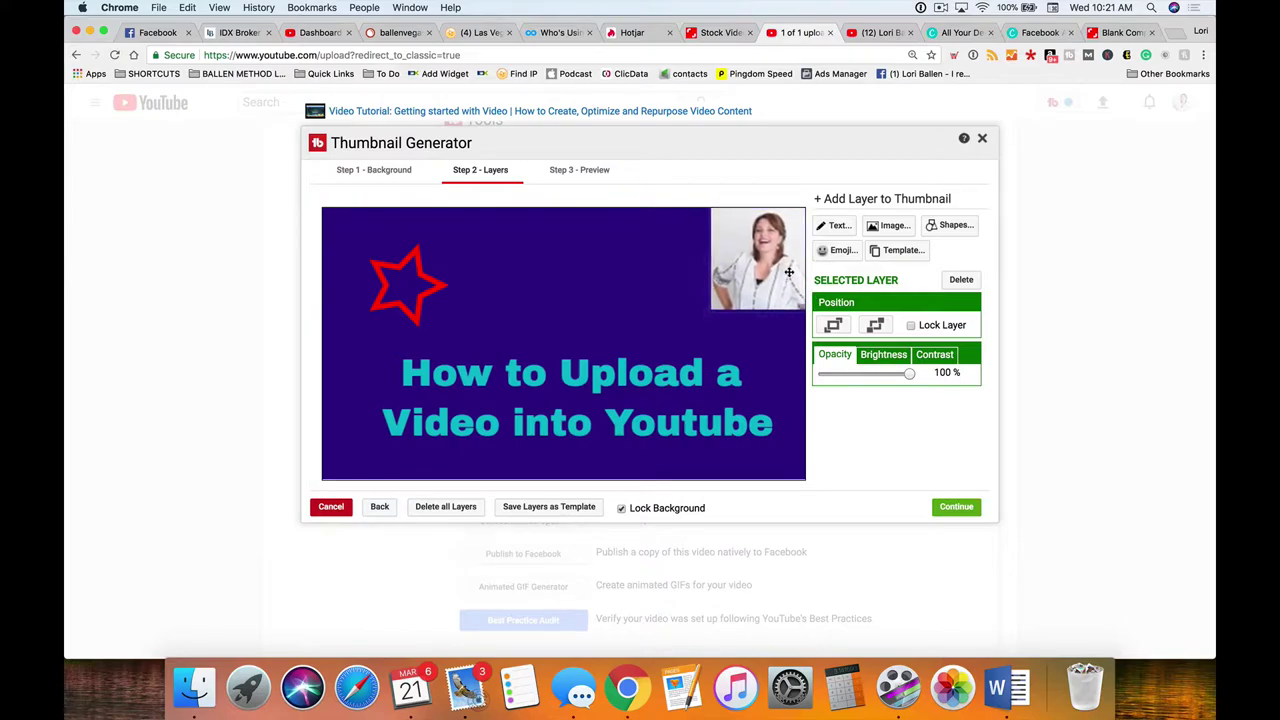
click(643, 319)
click(725, 307)
drag(707, 316, 734, 287)
click(660, 294)
Shift the title text slightly up and right, and close the Thumbnail Generator without saving the thumbnail
drag(626, 390, 651, 371)
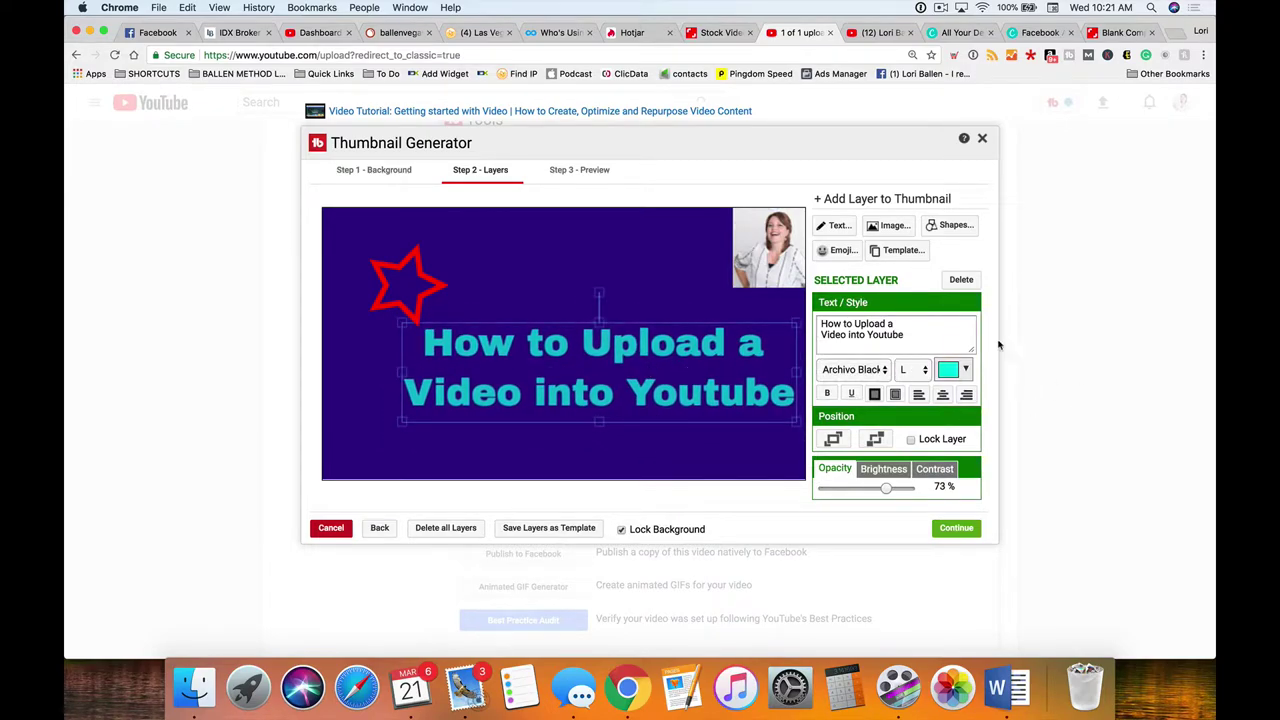
click(982, 139)
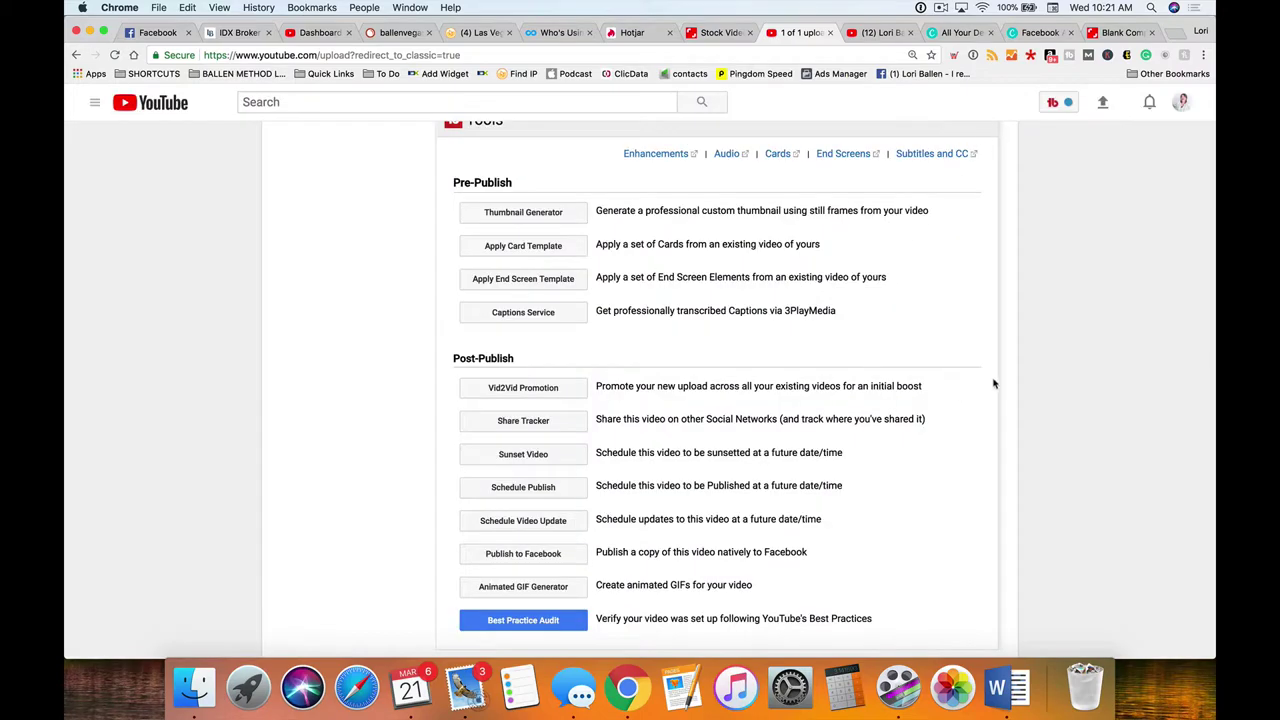
scroll(993, 384, up, 5)
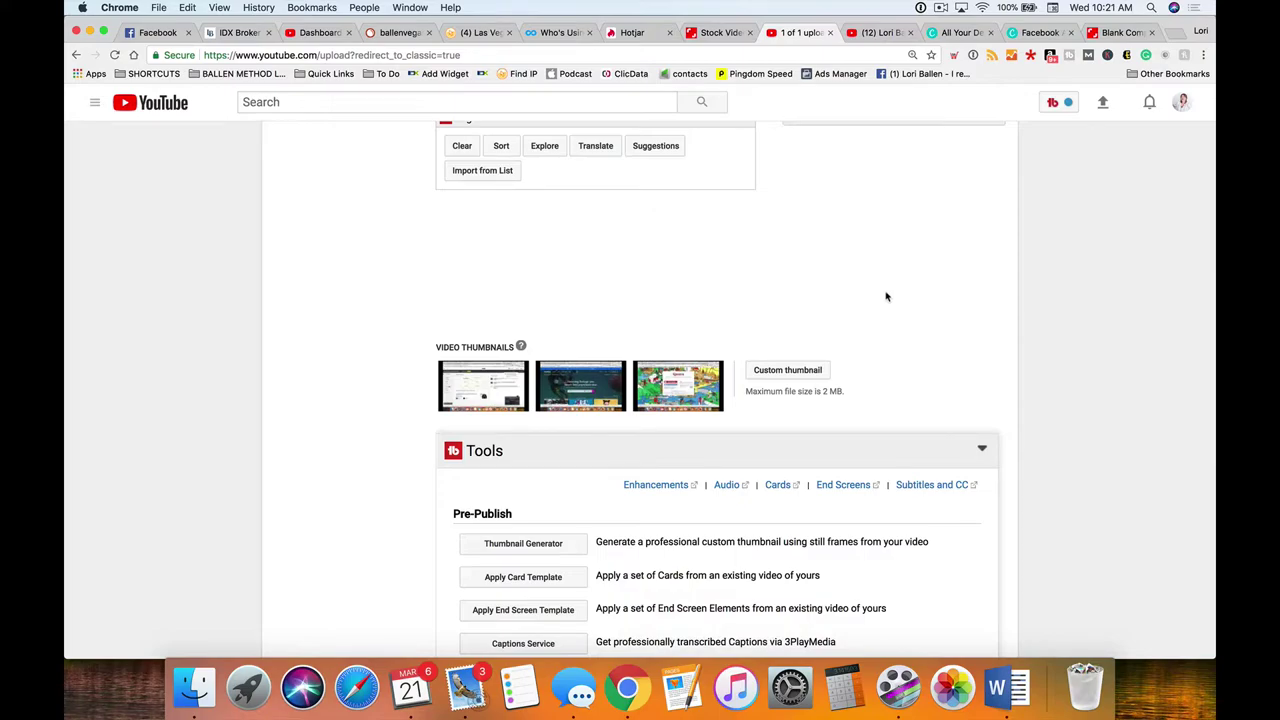
Switch to Canva and bring up the already open laptop design reading "Lead Registration Options with IDX Broker"
click(960, 32)
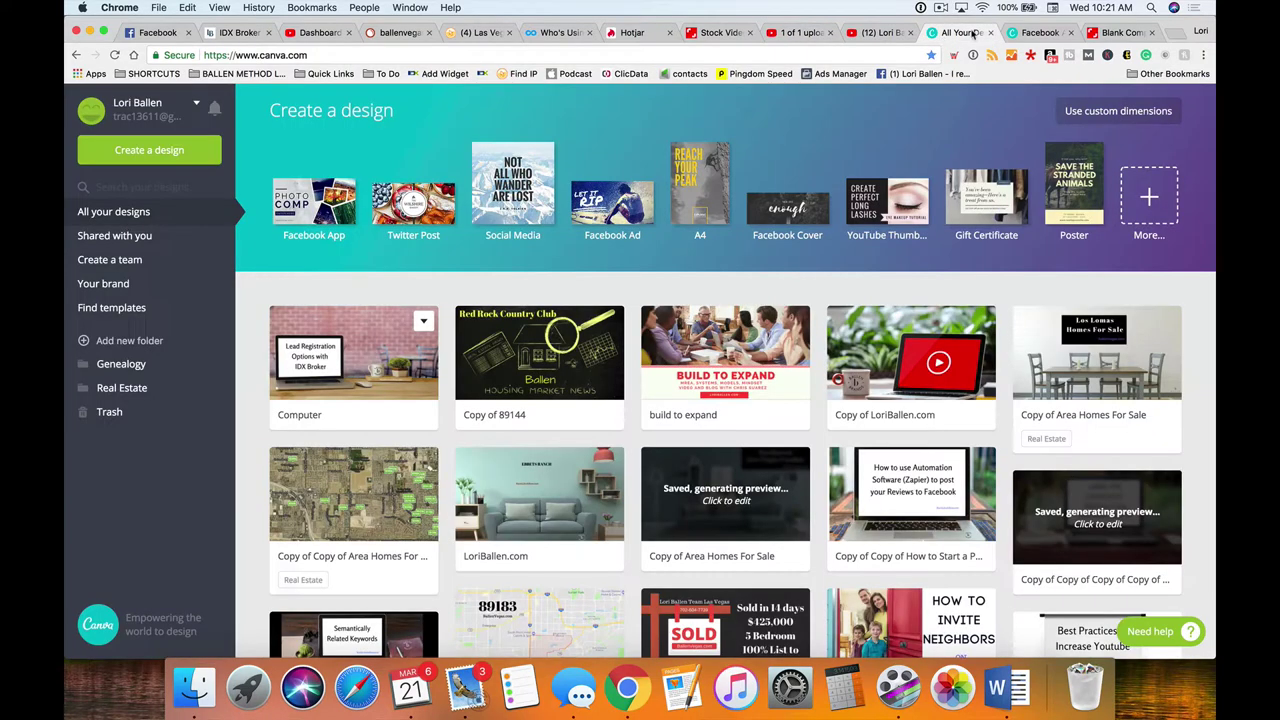
click(1031, 33)
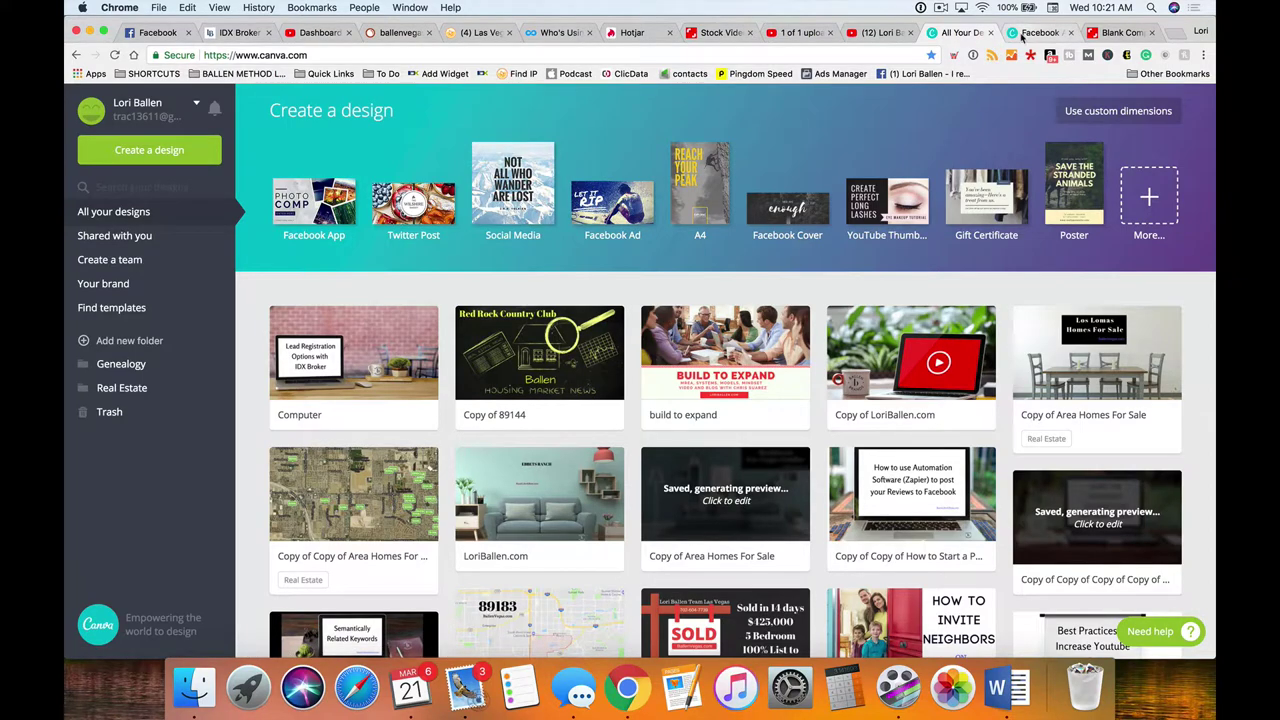
click(970, 33)
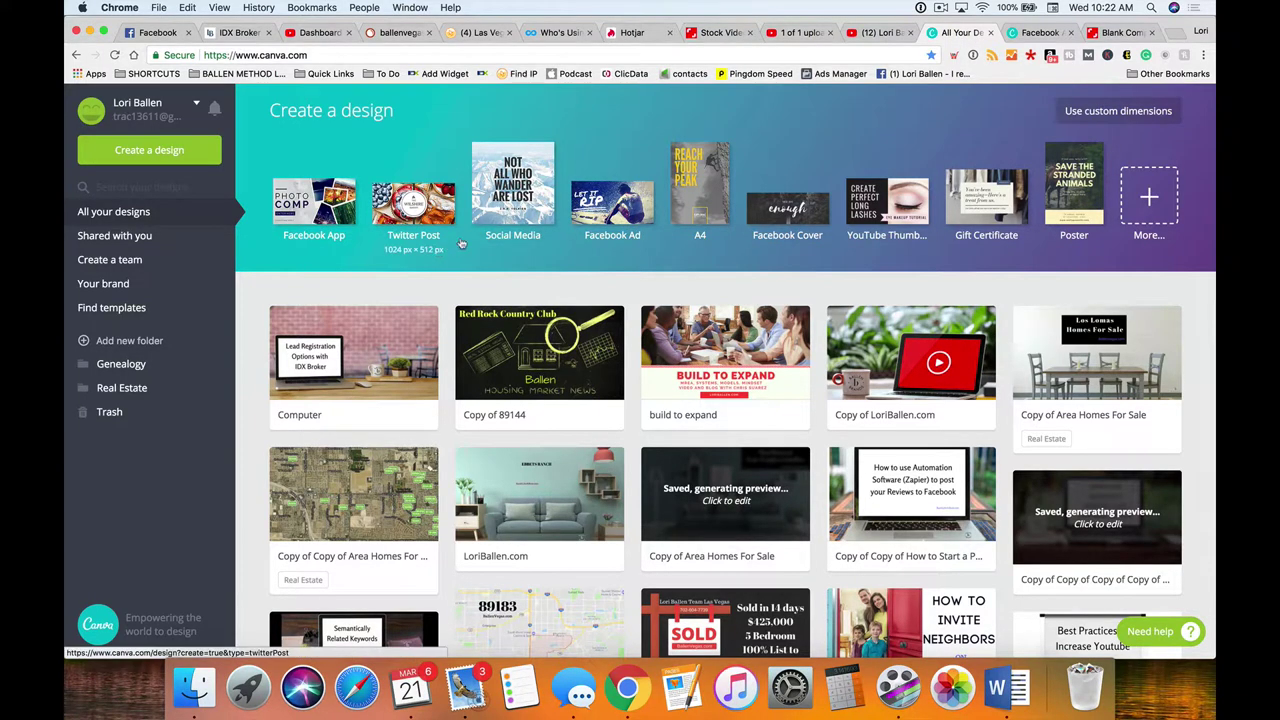
click(1040, 33)
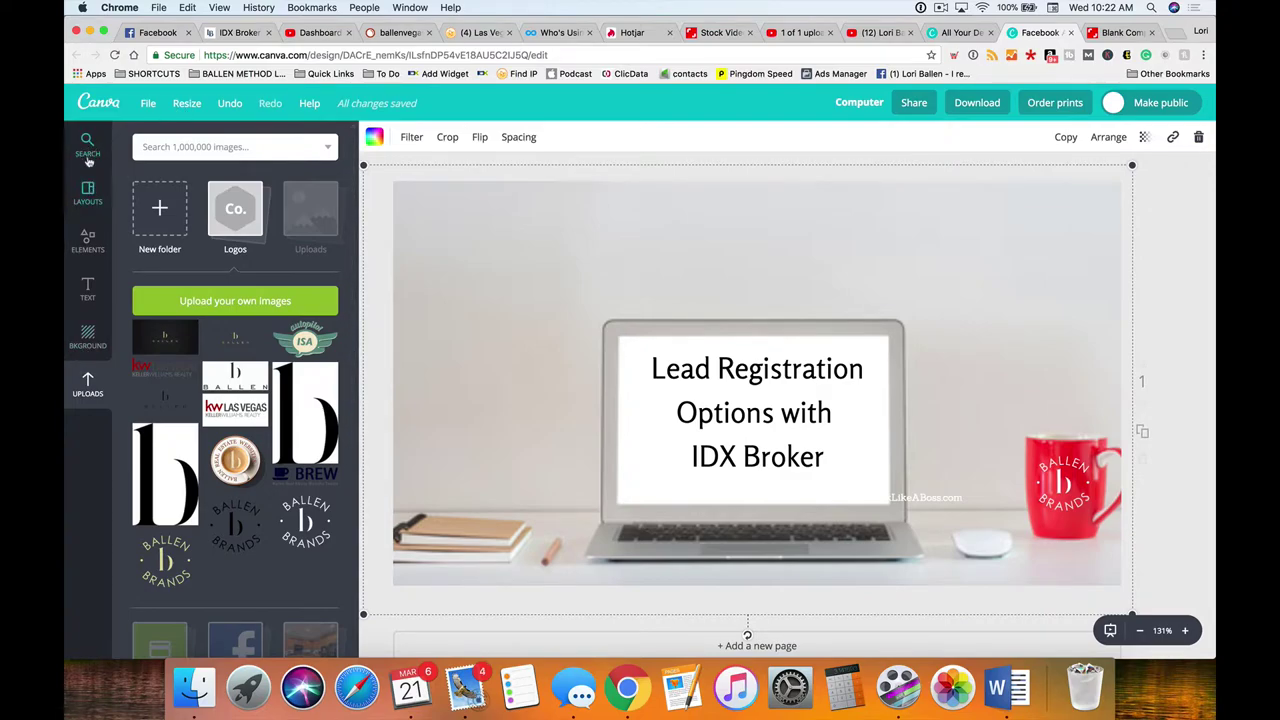
Search the image library for "house" and look through the photos and illustrations offered
click(88, 150)
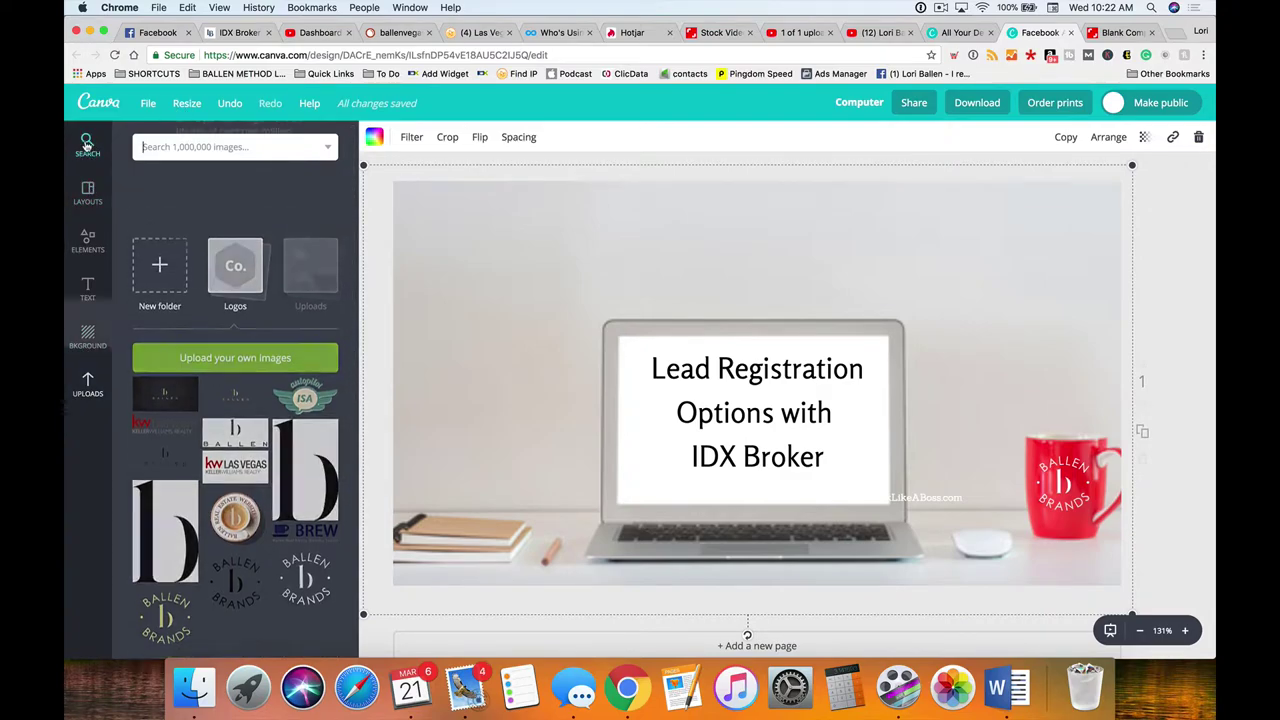
click(171, 146)
text(house)
key(Return)
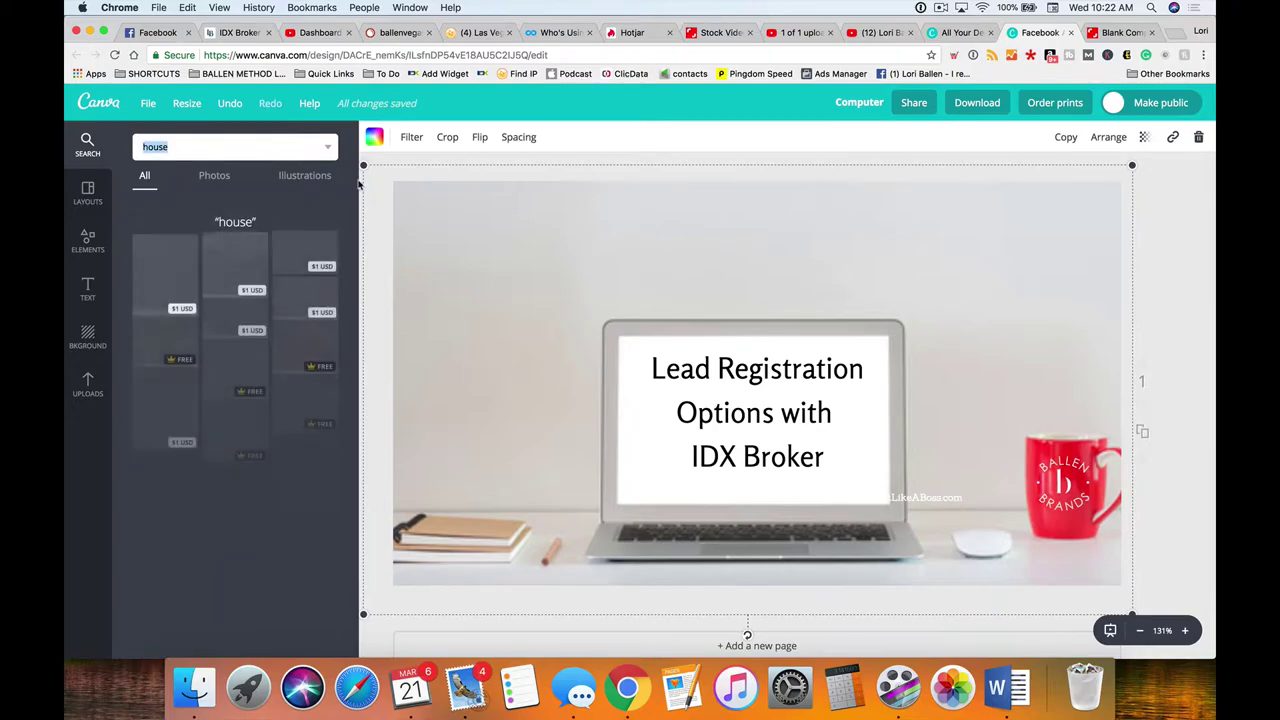
scroll(270, 353, down, 2)
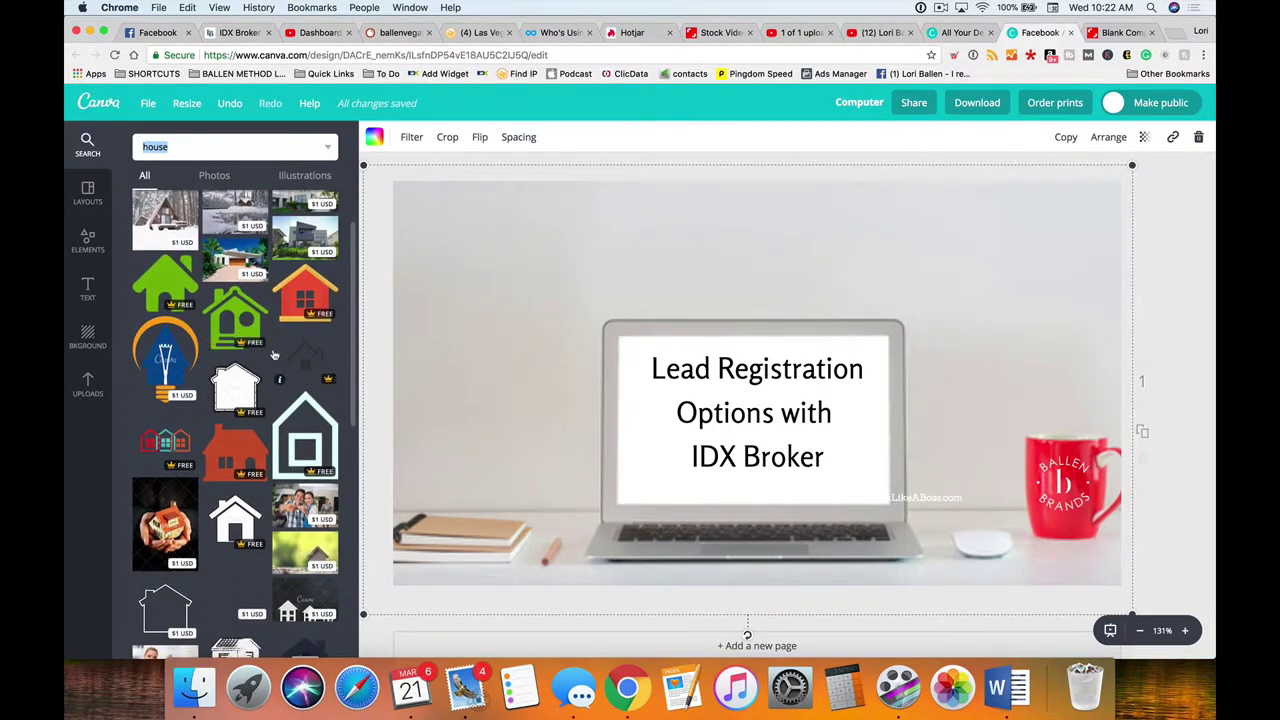
scroll(265, 400, down, 2)
scroll(258, 435, down, 1)
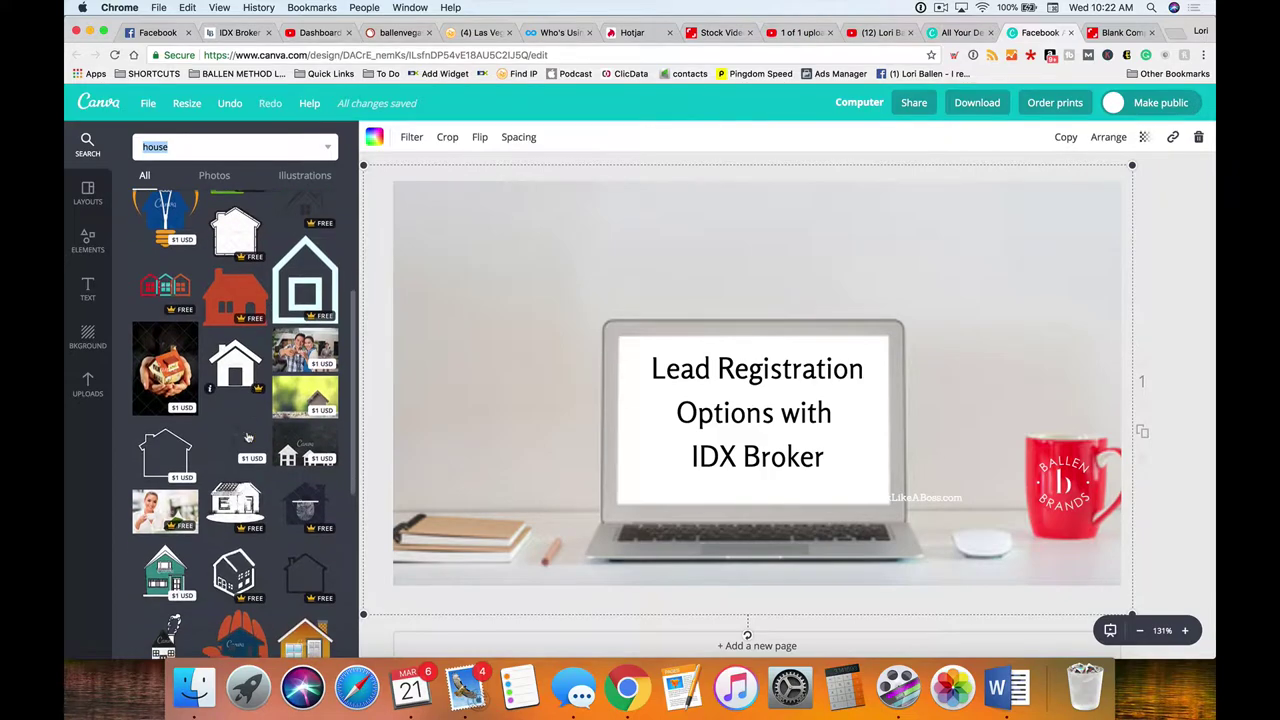
scroll(240, 370, down, 1)
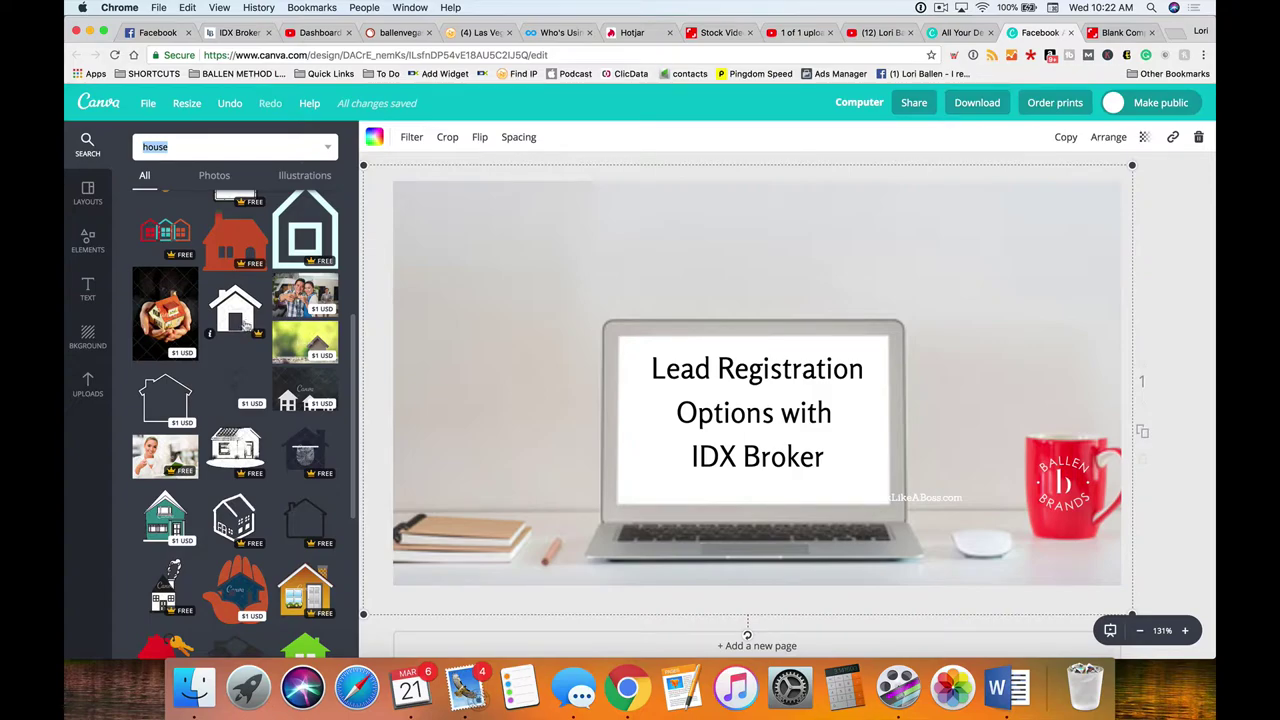
scroll(265, 380, down, 8)
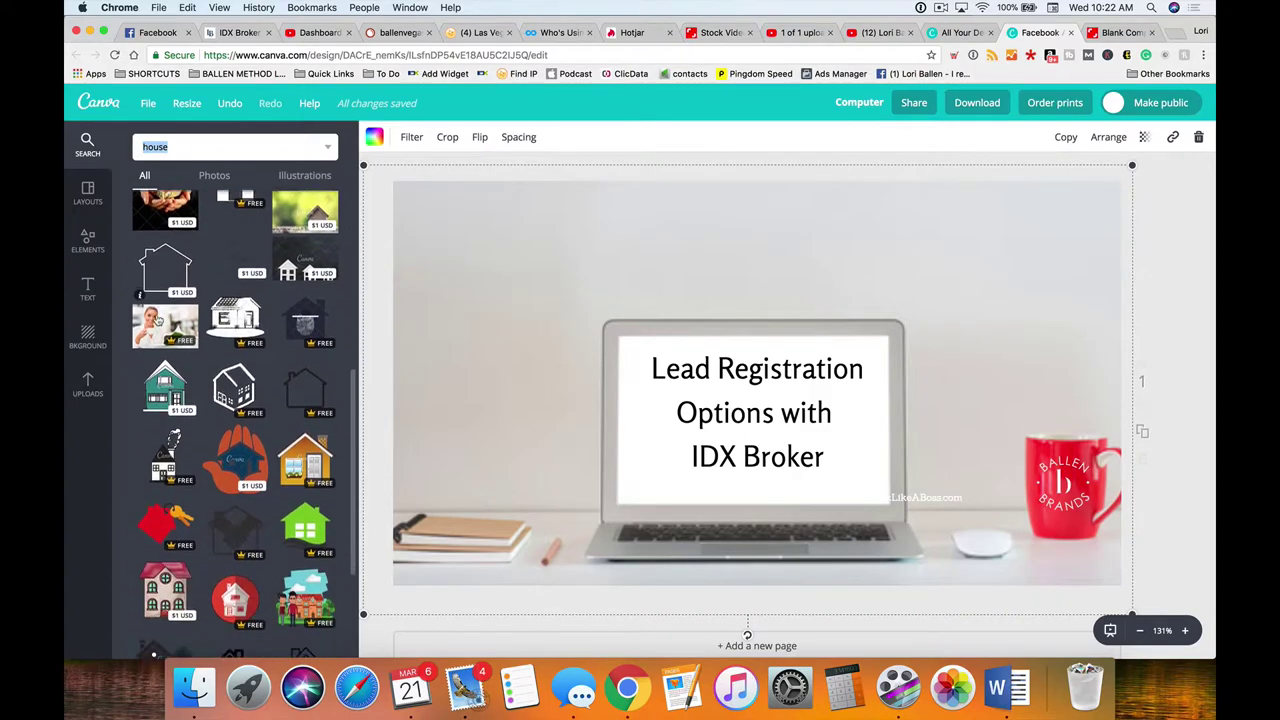
scroll(265, 380, down, 5)
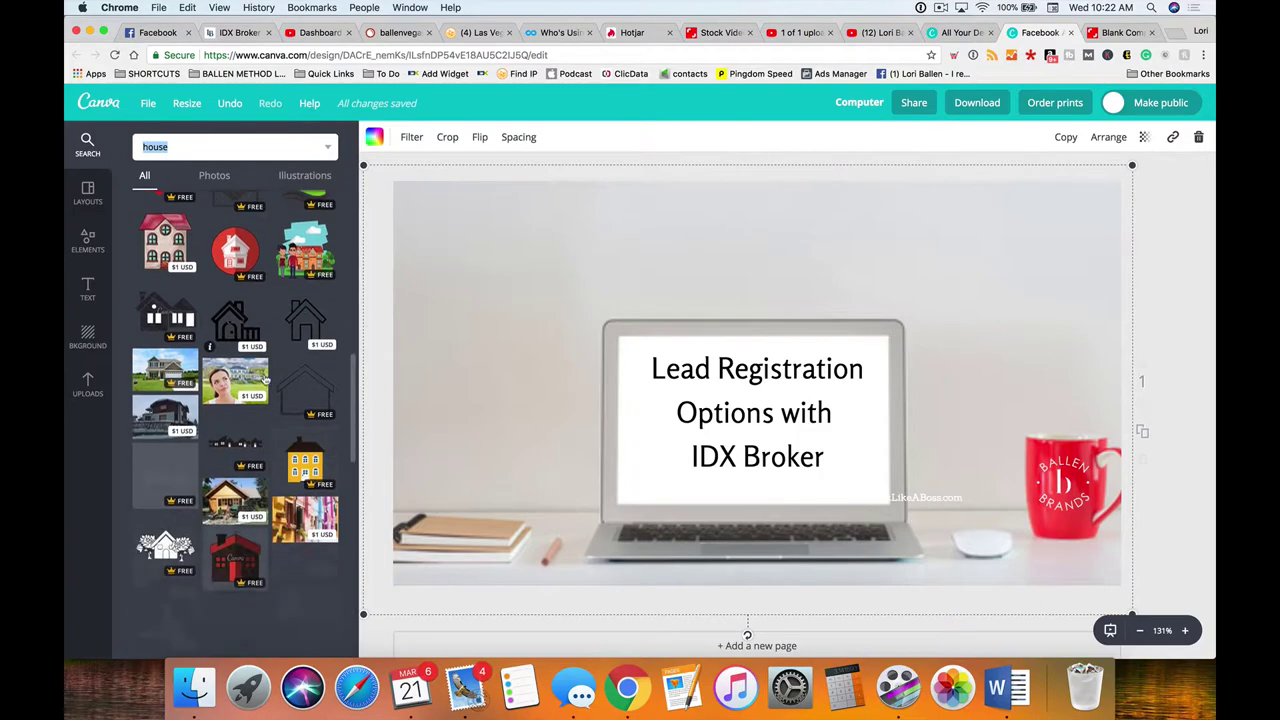
scroll(261, 378, down, 10)
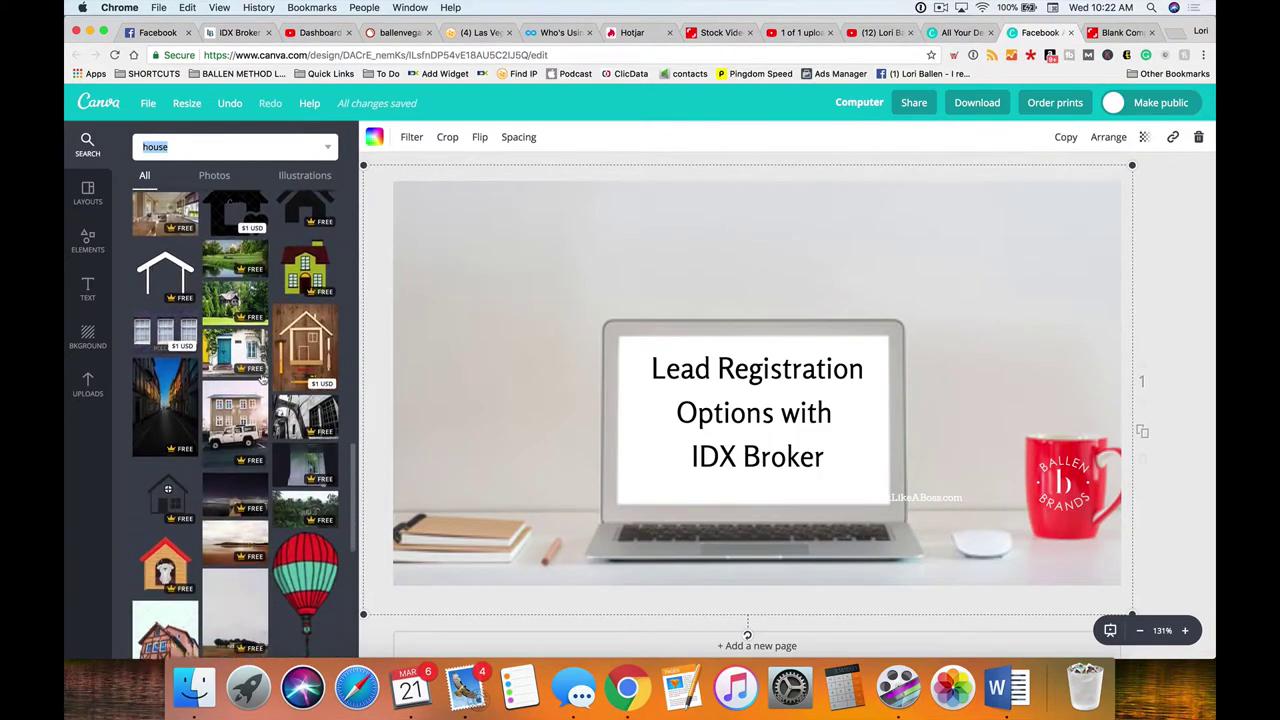
scroll(261, 378, up, 20)
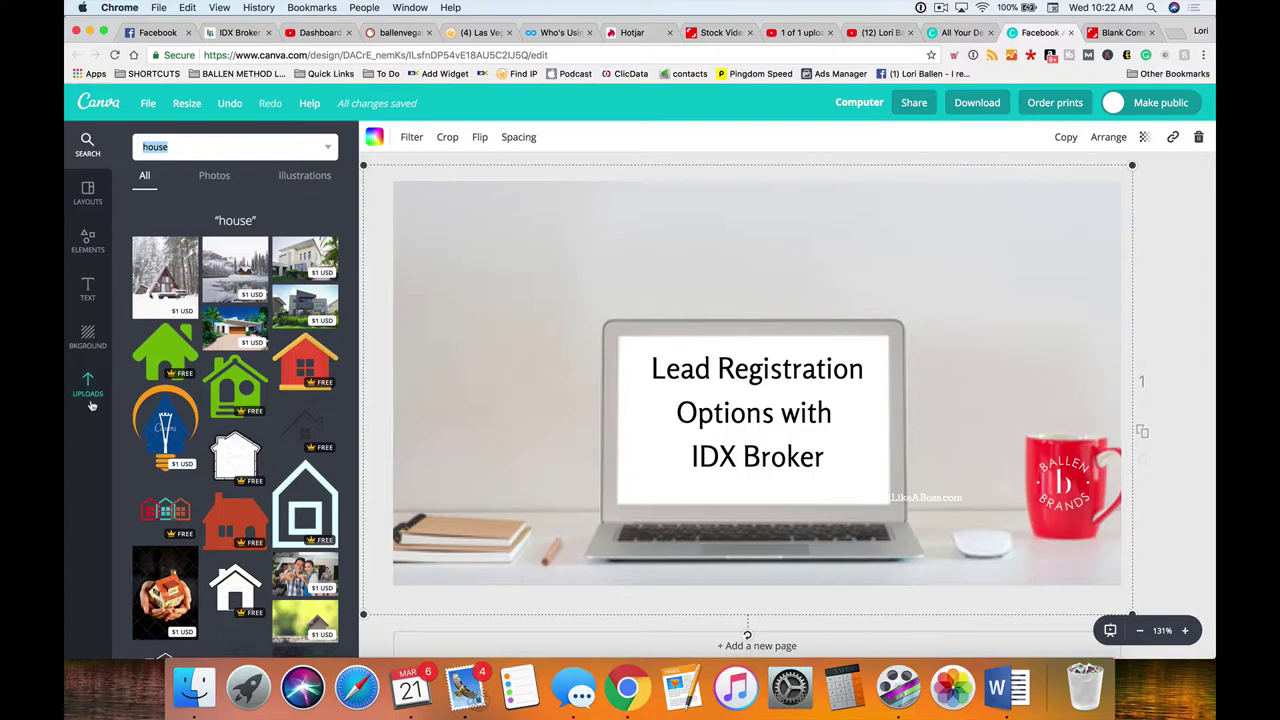
Replace the design's laptop background with the pink-wall white couch photo from the uploaded Couches folder
click(88, 393)
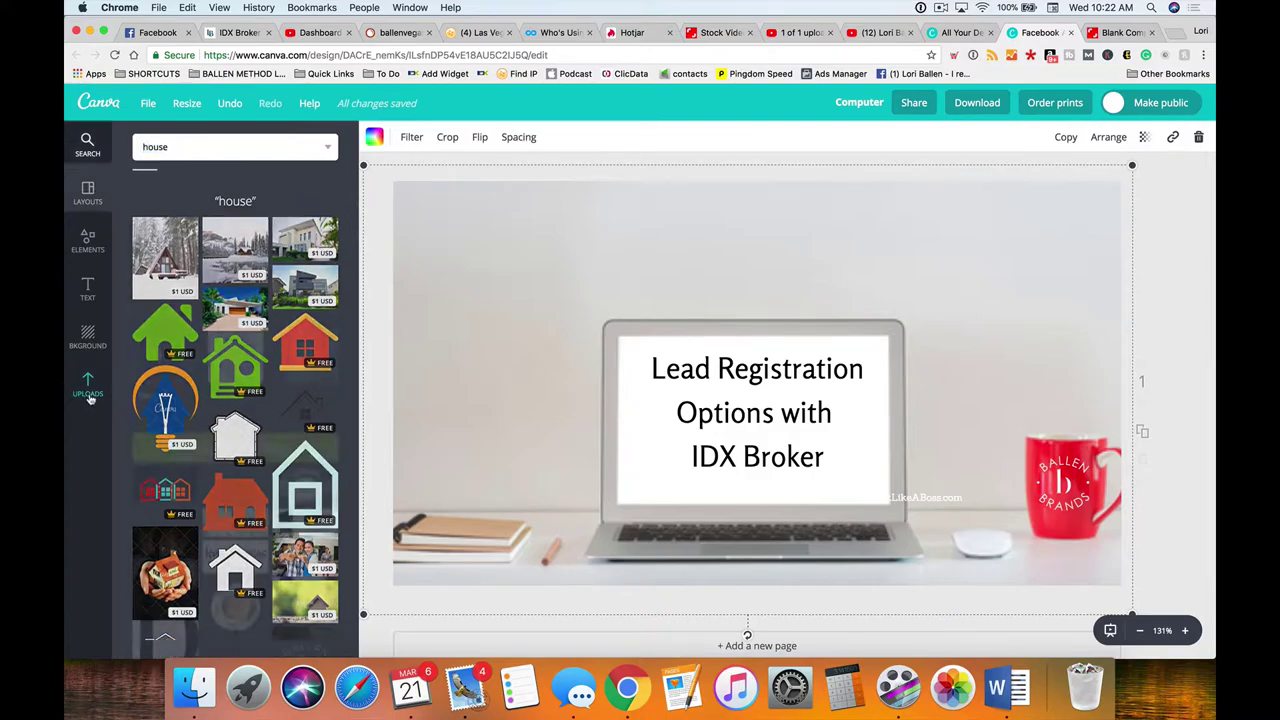
click(305, 215)
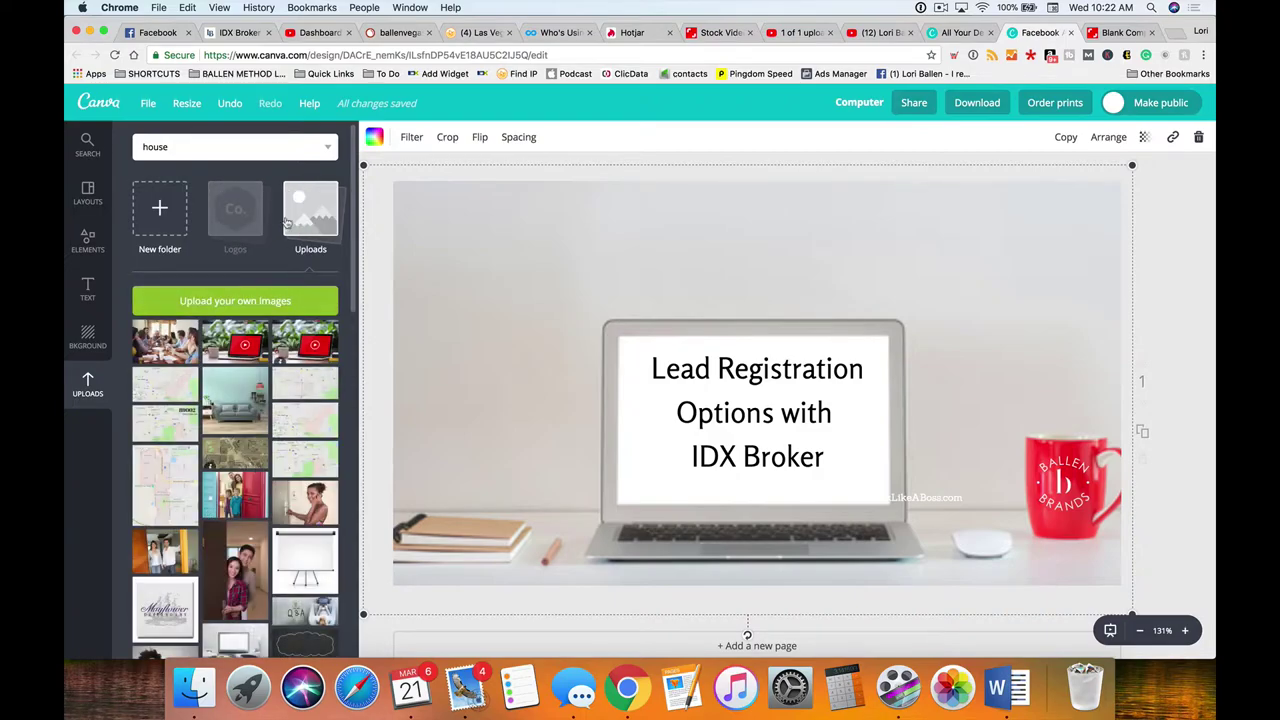
click(307, 231)
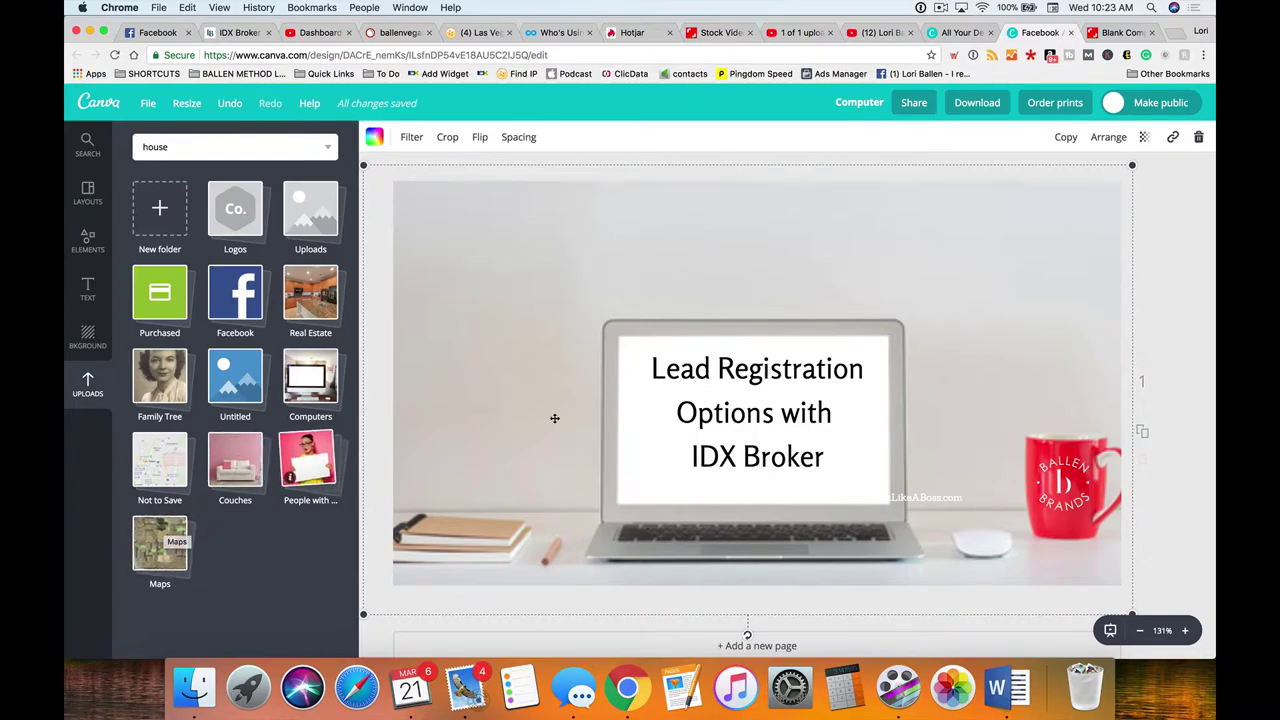
click(240, 460)
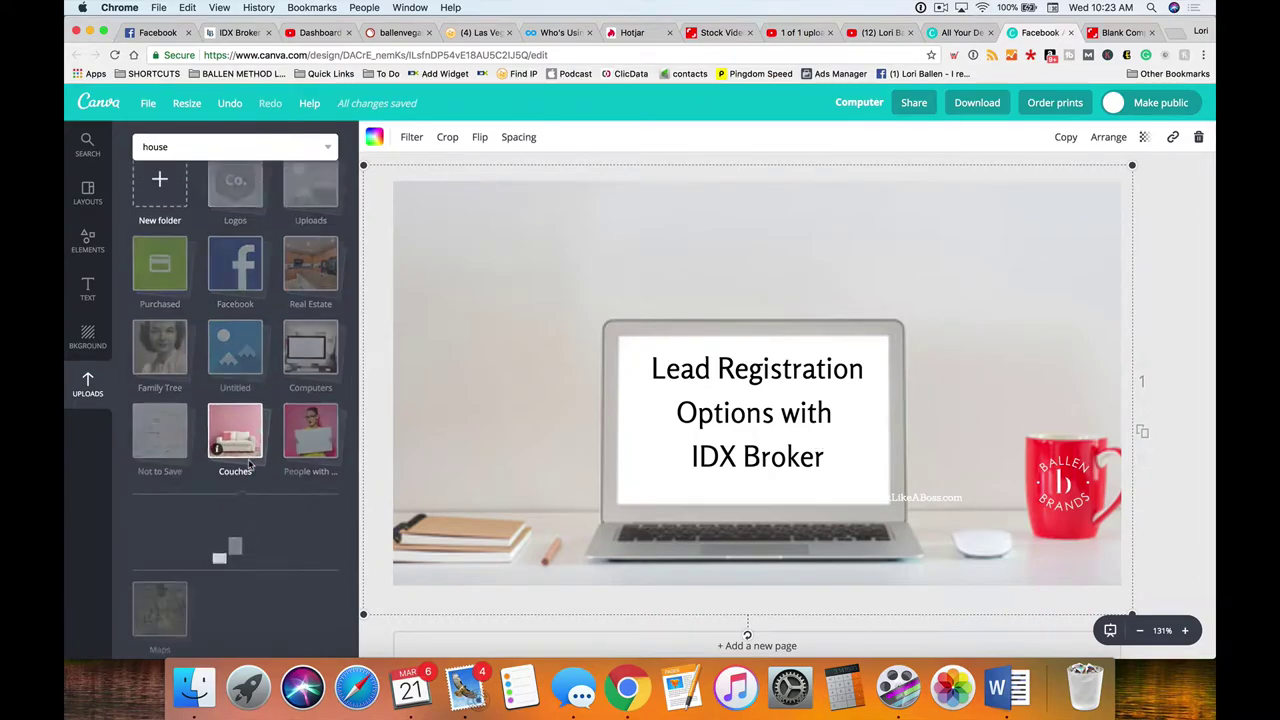
click(238, 405)
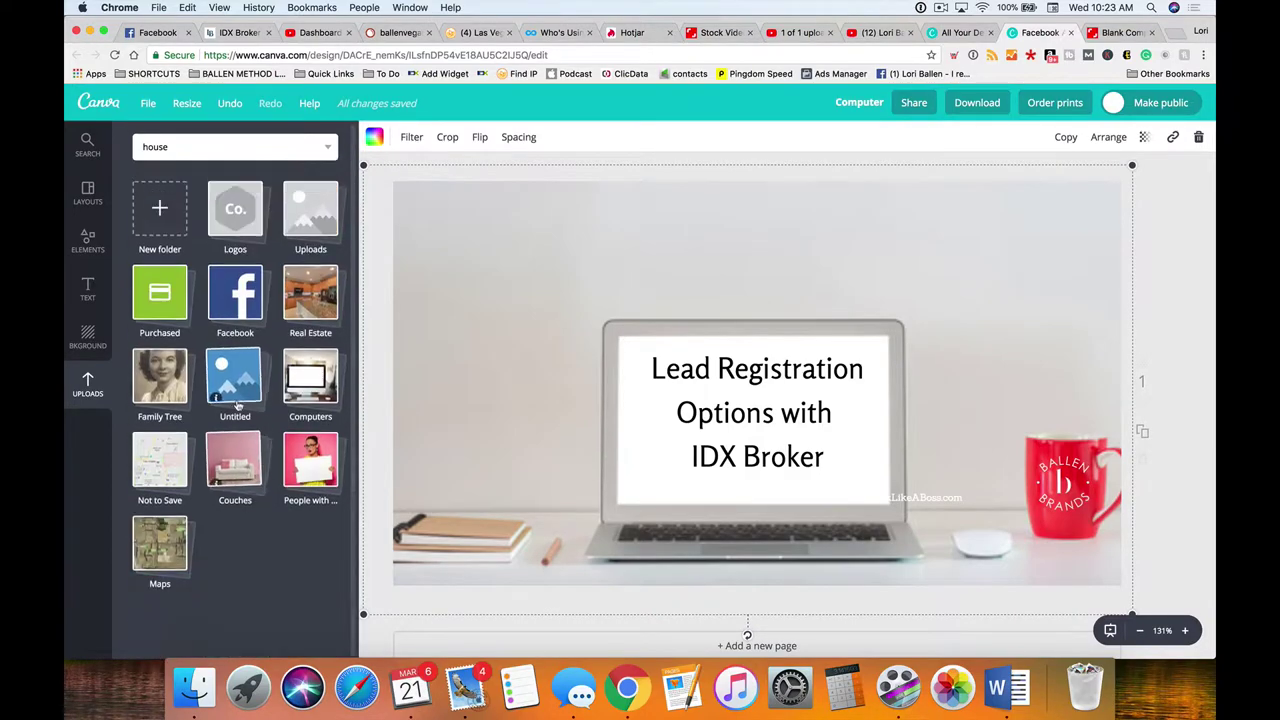
click(240, 469)
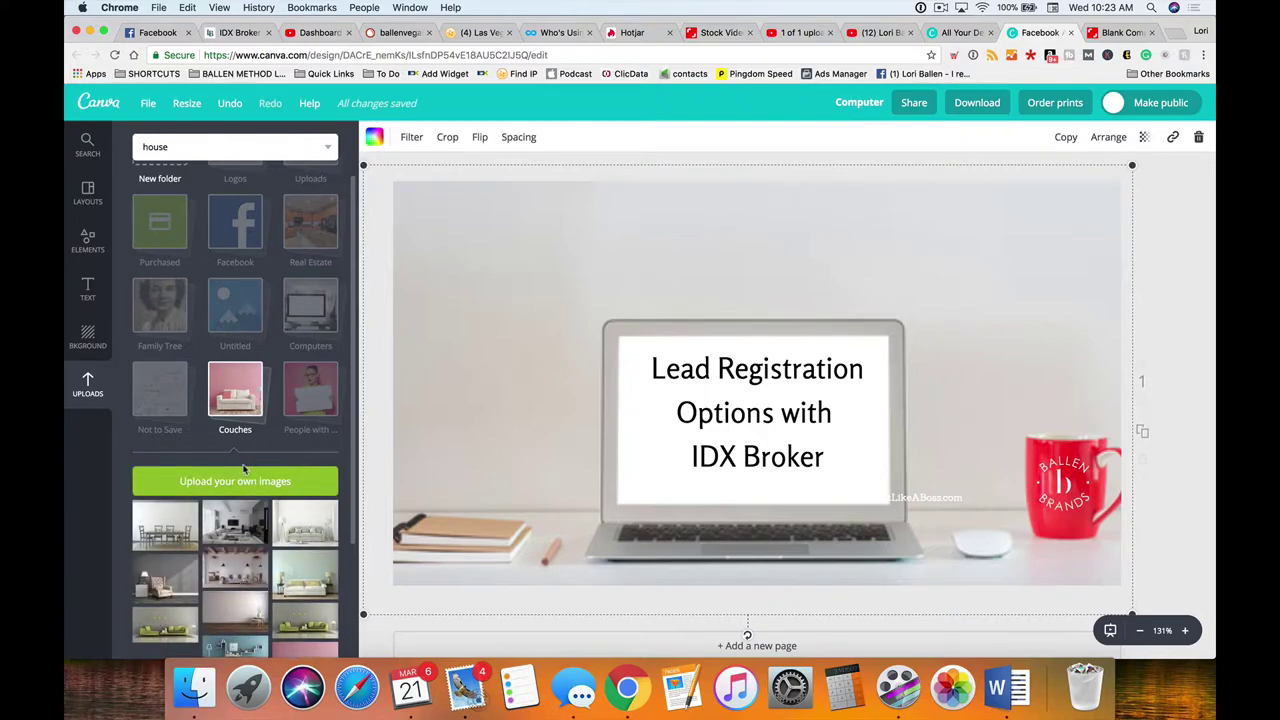
scroll(245, 467, down, 5)
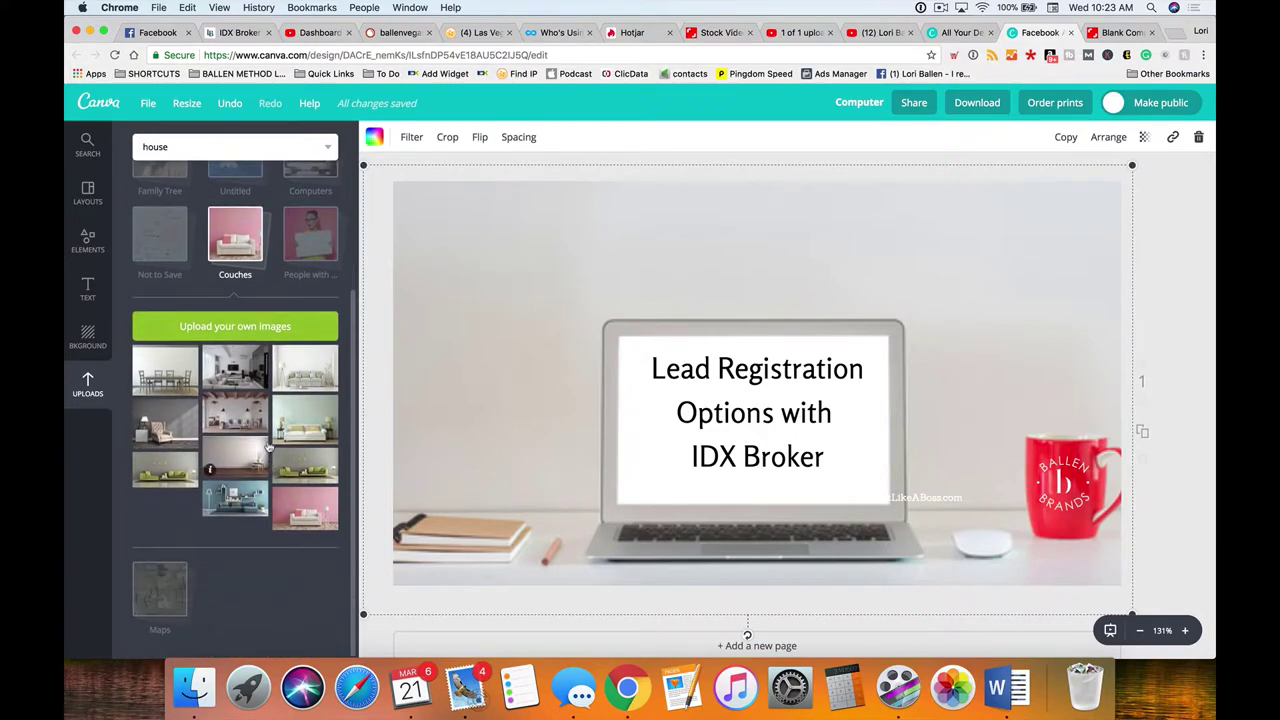
drag(310, 515, 502, 484)
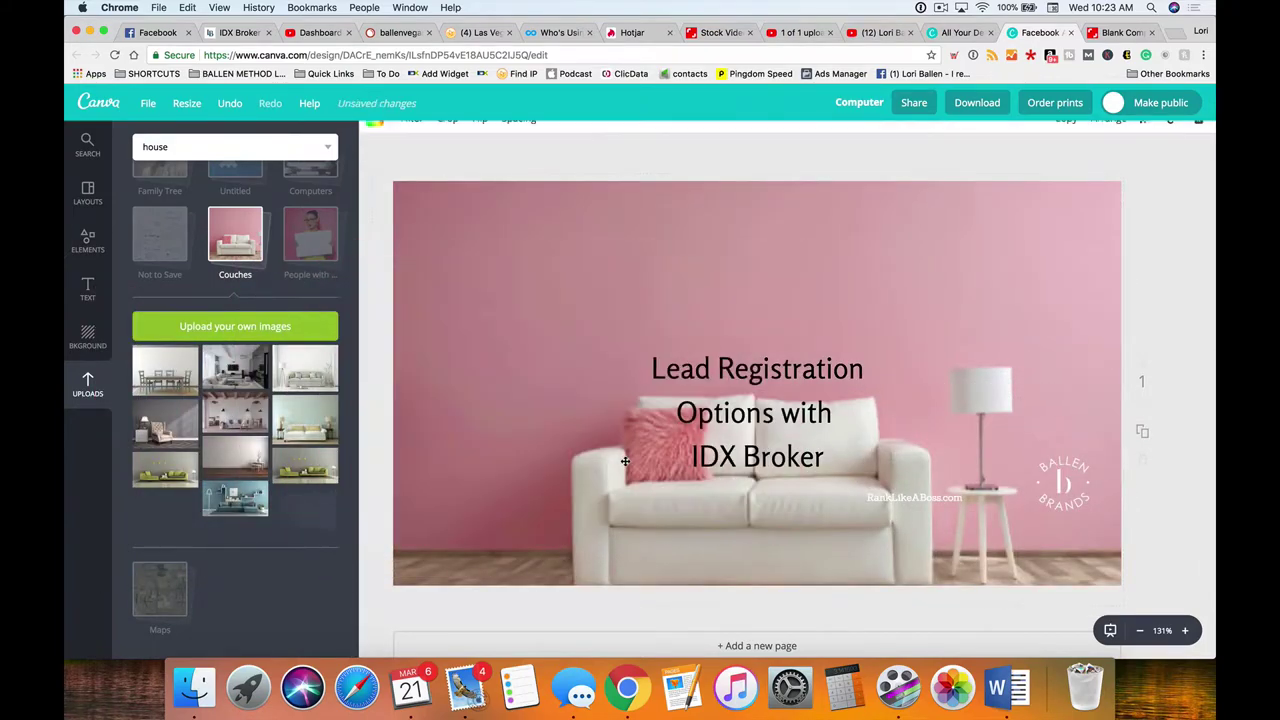
click(1203, 535)
Move the title up onto the blank pink wall and replace its text with "Summerlin"
click(813, 393)
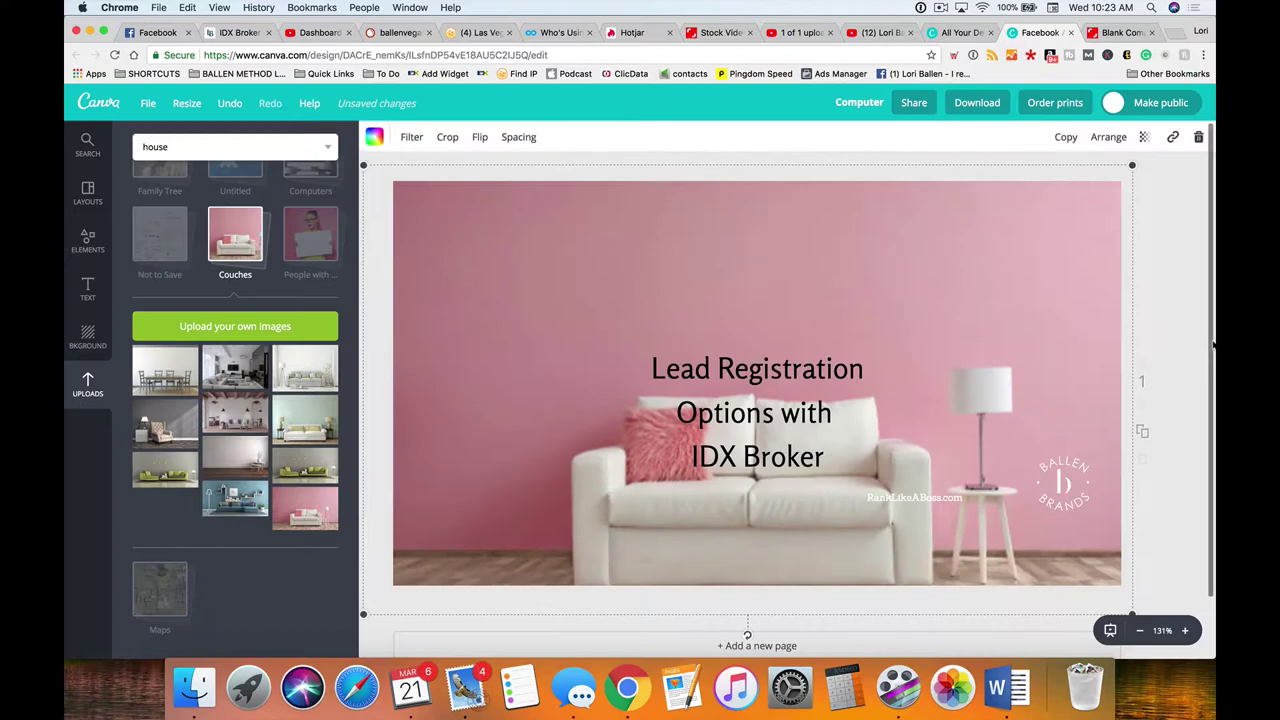
drag(813, 393, 790, 254)
double_click(766, 262)
text(Summerlin)
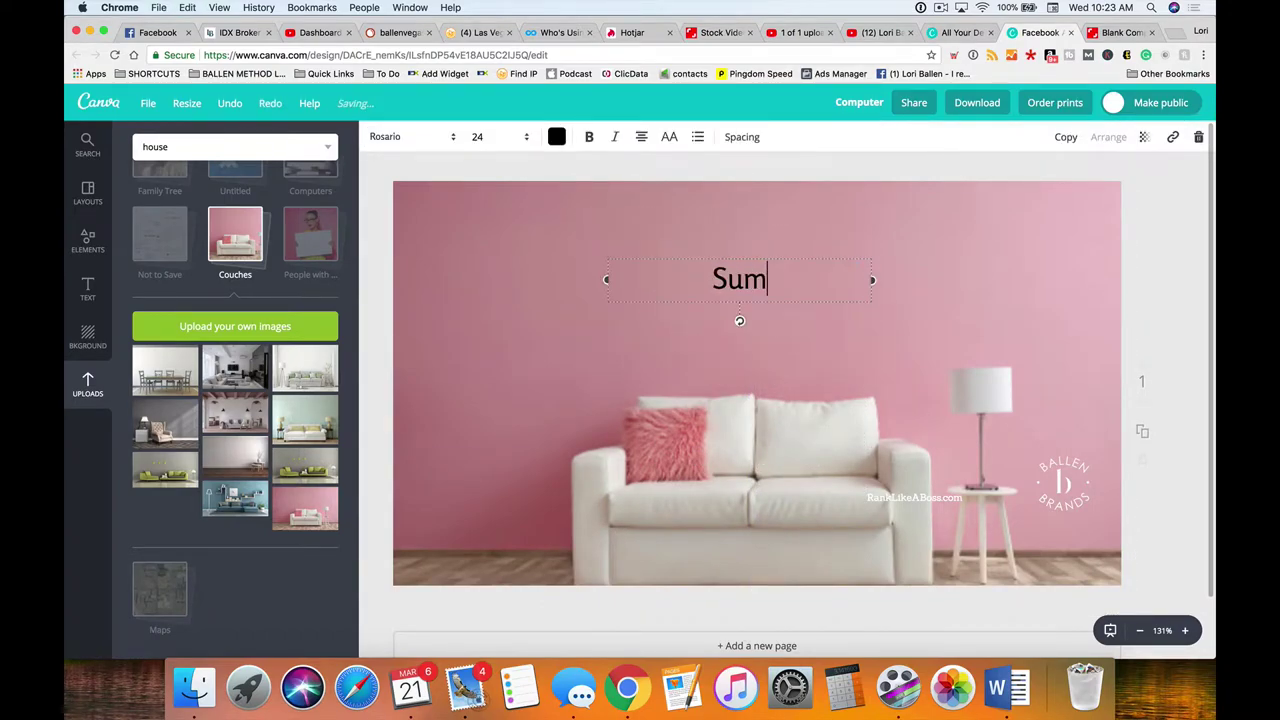
Change the title text to "Welcome to The Vistas at Summerlin"
key(BackSpace)
key(BackSpace)
key(BackSpace)
key(BackSpace)
key(BackSpace)
key(BackSpace)
key(BackSpace)
key(BackSpace)
key(BackSpace)
key(BackSpace)
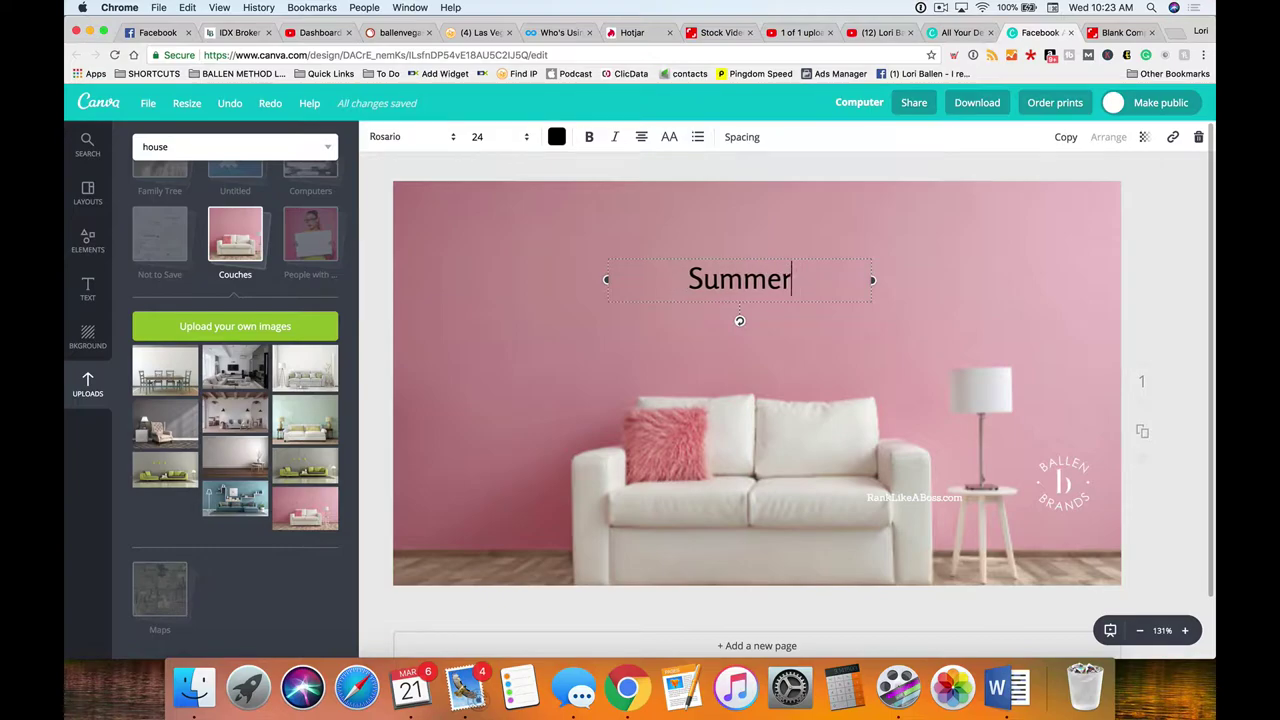
text(Welcome to Teh V)
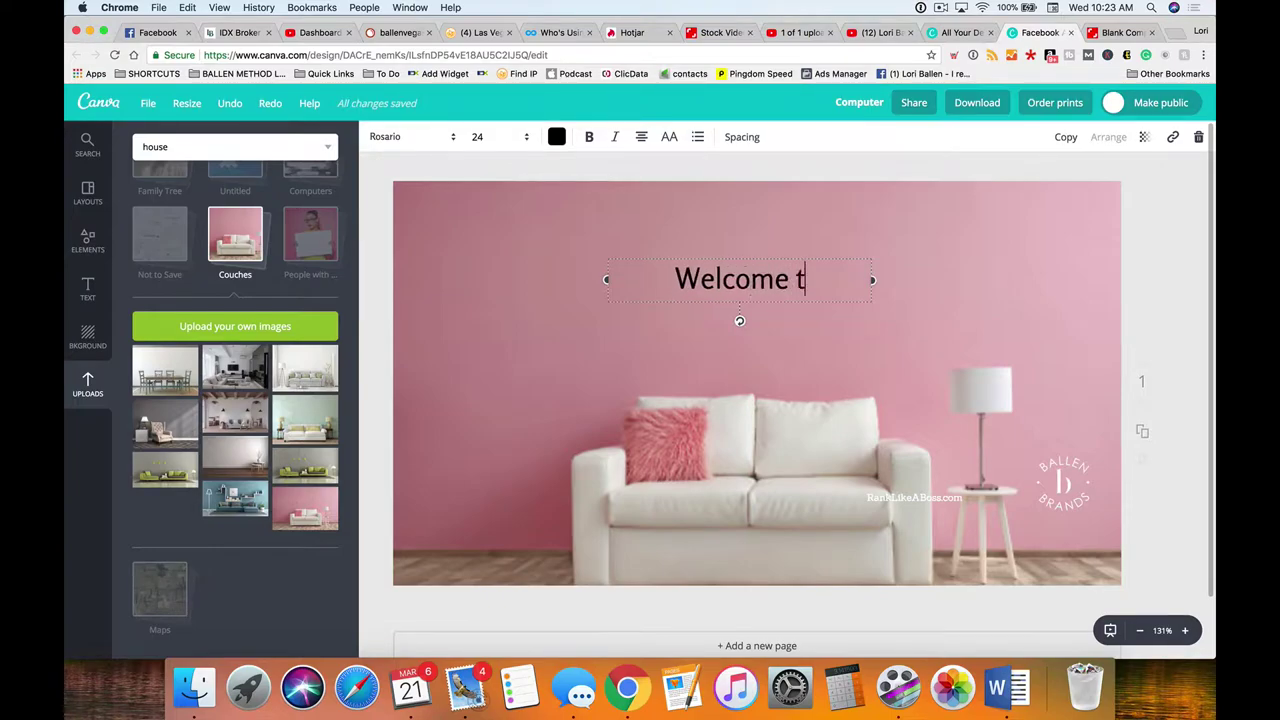
key(BackSpace)
key(BackSpace)
key(BackSpace)
key(BackSpace)
text(he Vista)
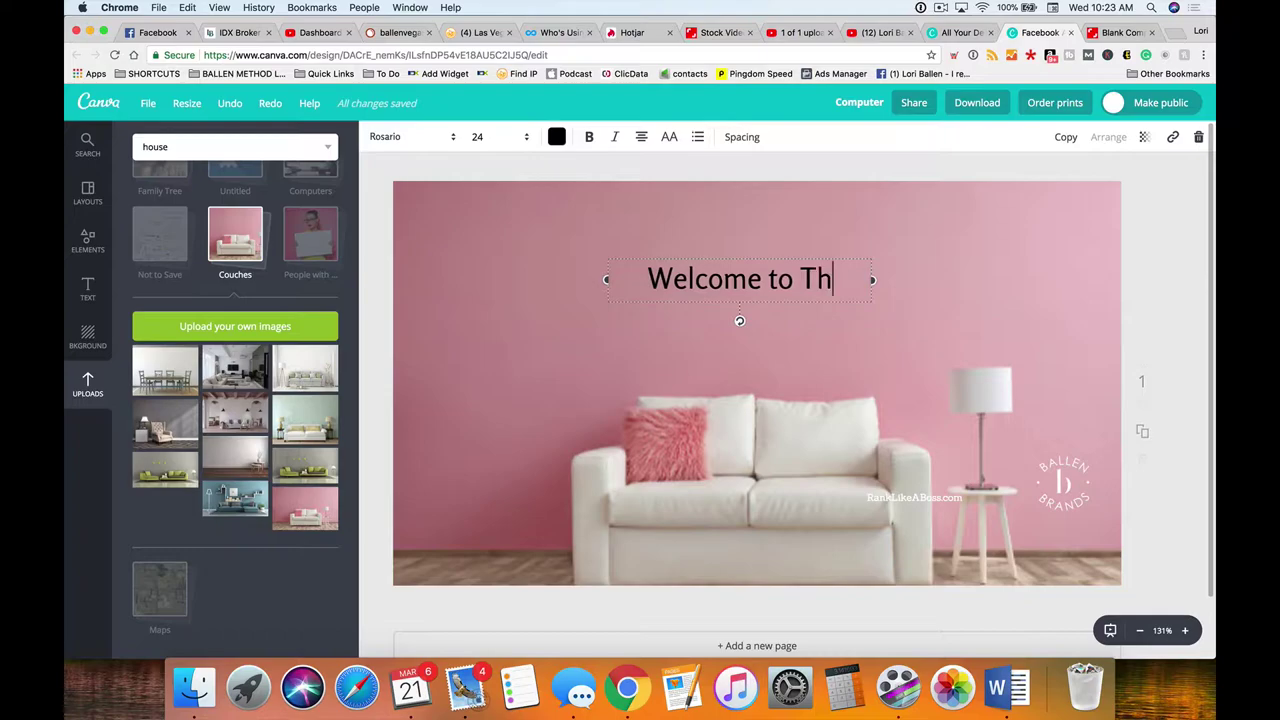
text(s at Summerlin)
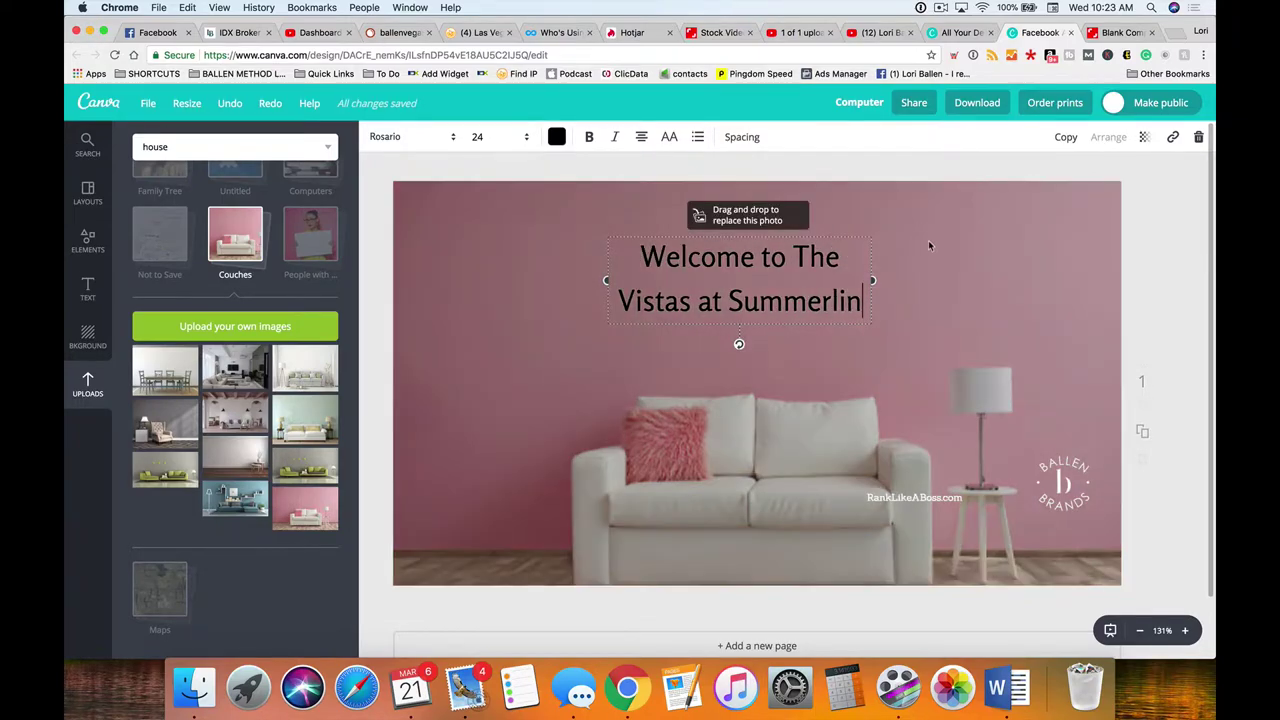
key(Escape)
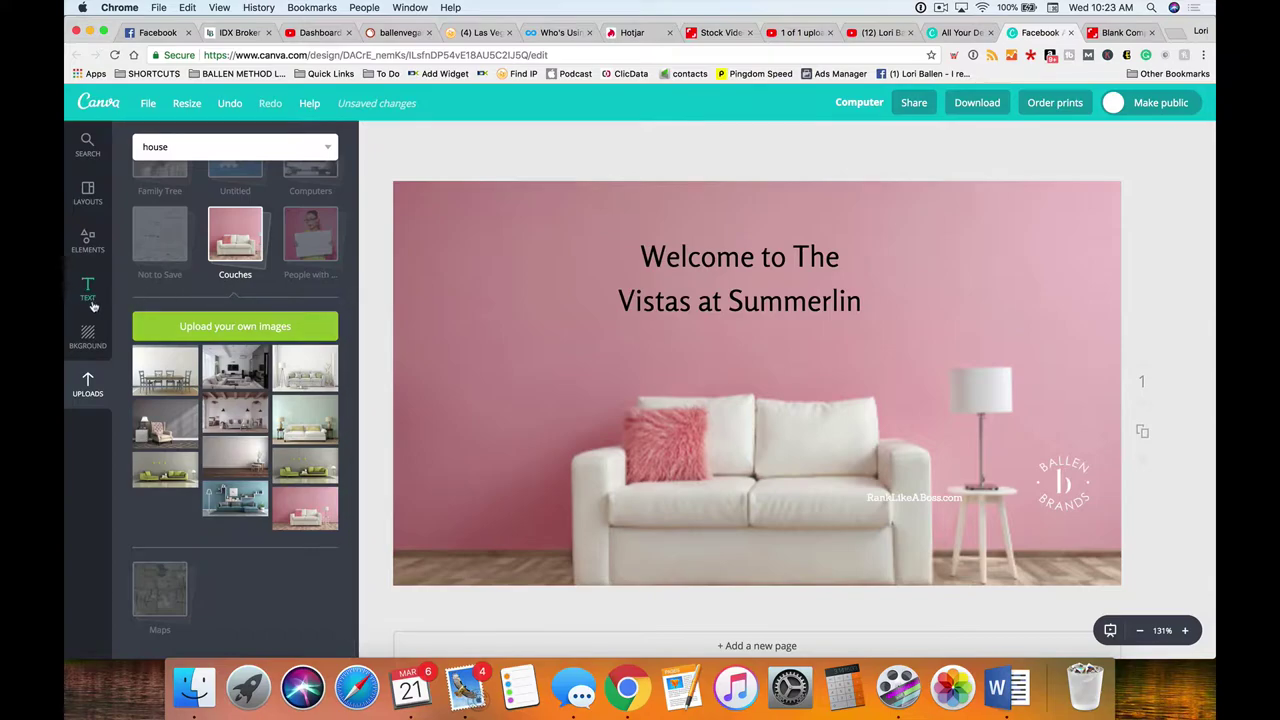
Add a solid square shape over the title, colour it white and shorten it into a wide banner
click(87, 243)
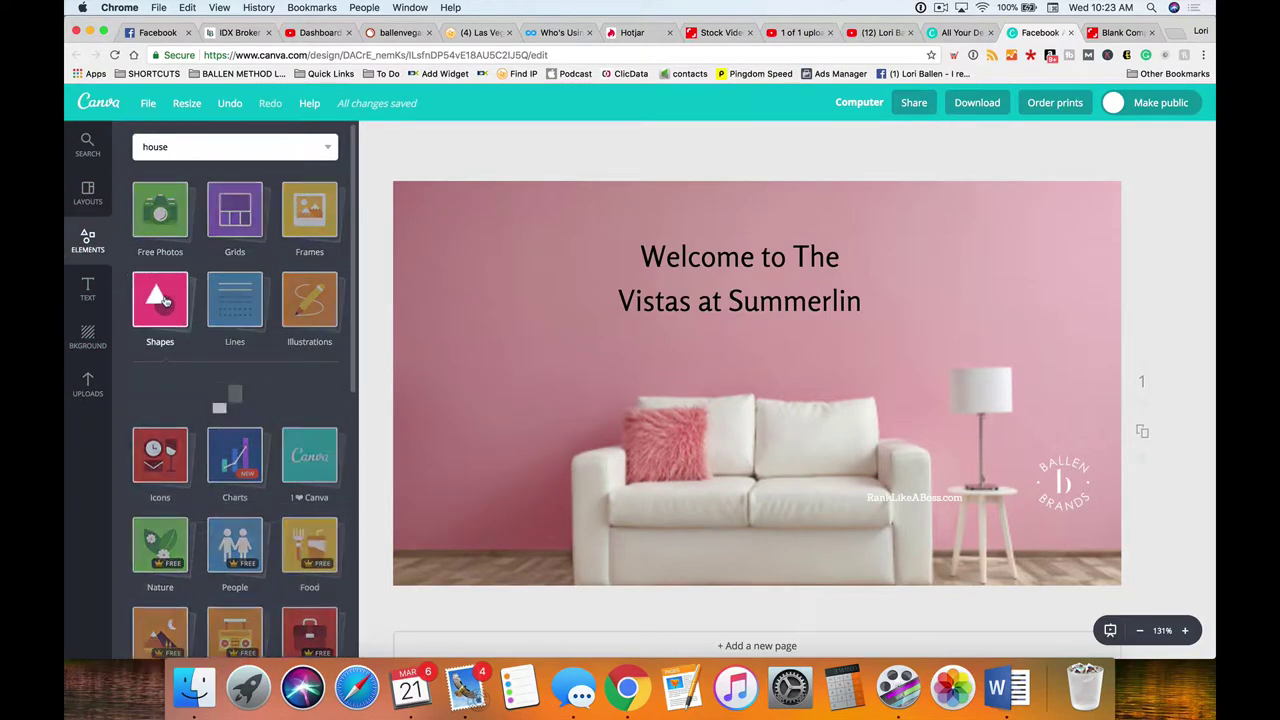
scroll(250, 422, down, 1)
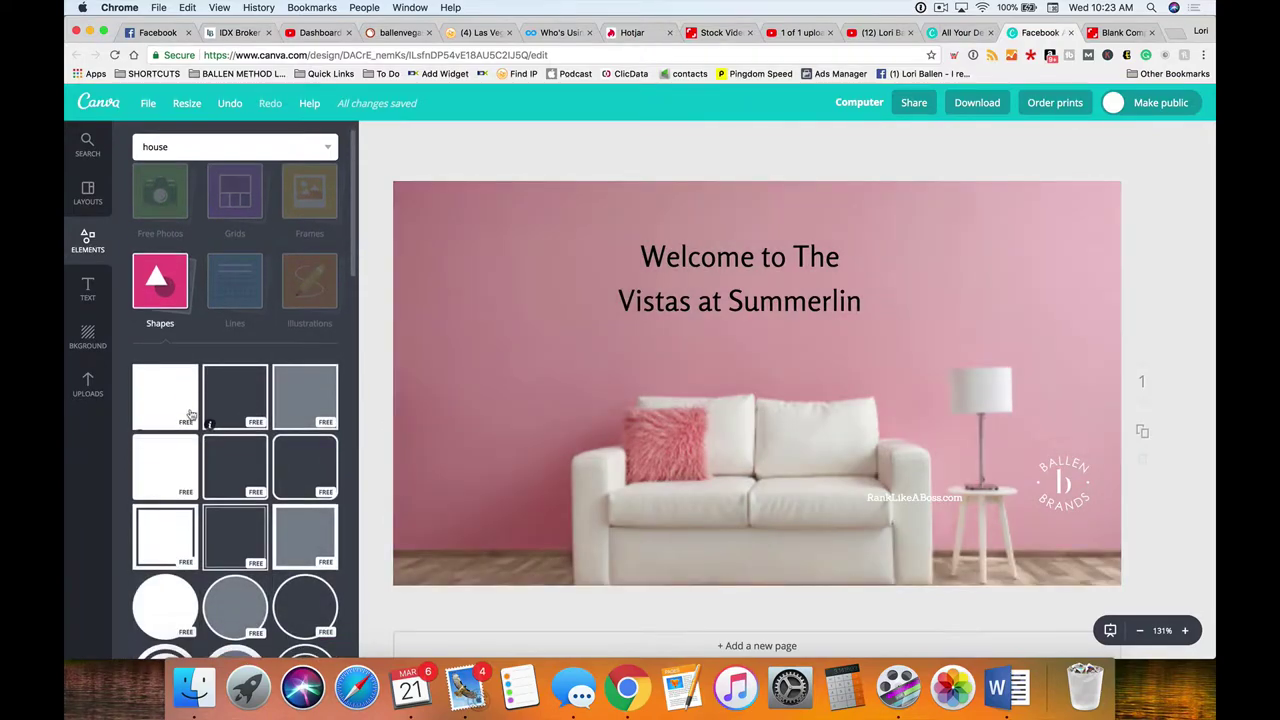
drag(190, 414, 812, 400)
click(375, 140)
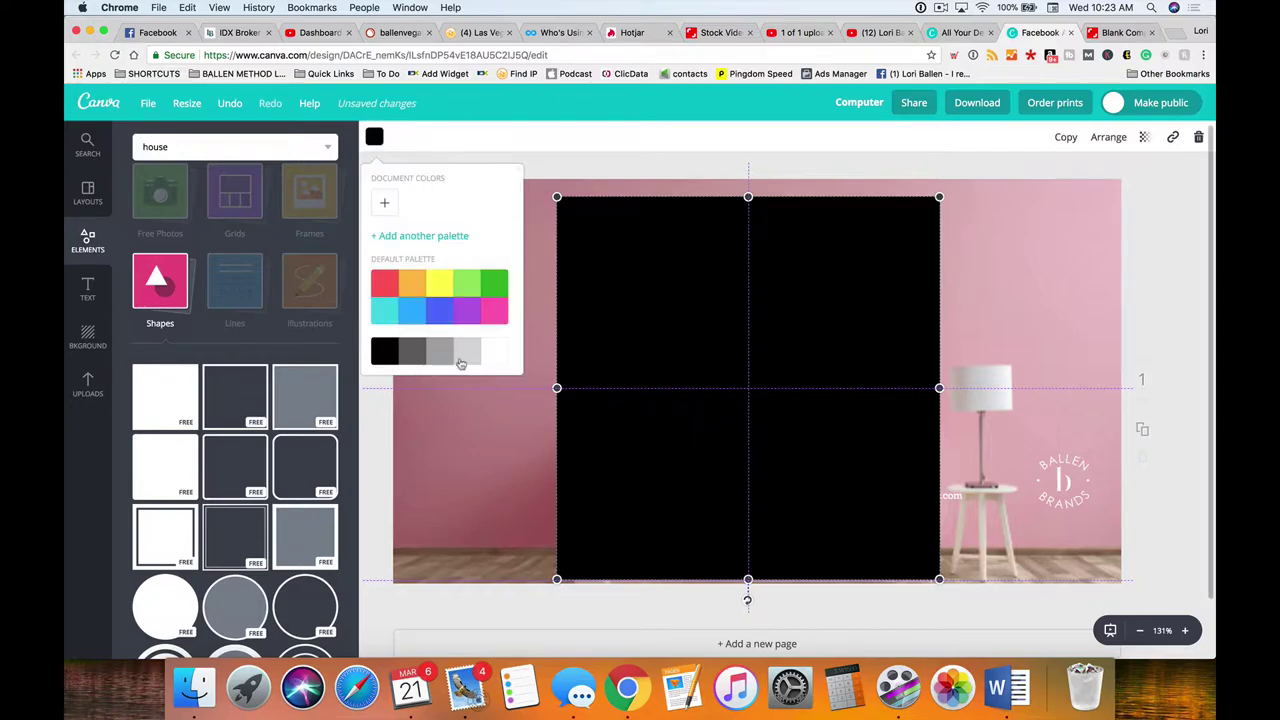
click(490, 351)
drag(747, 581, 747, 309)
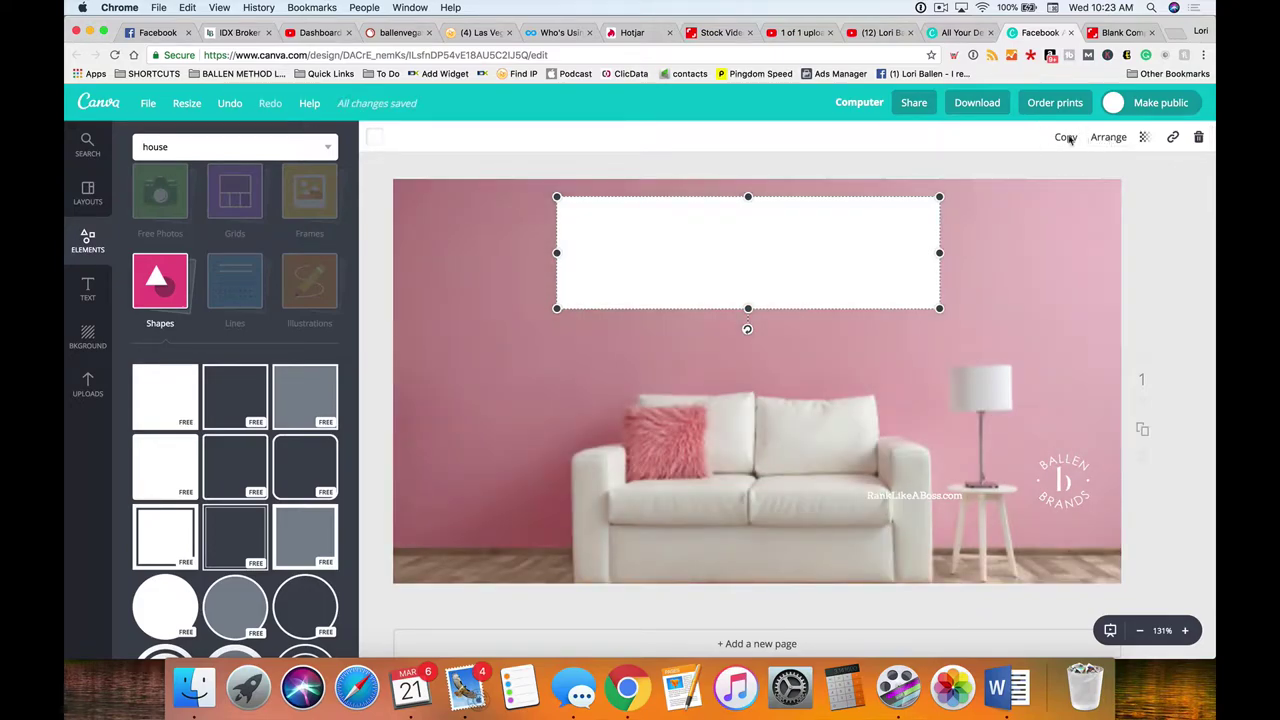
Send the white banner behind the title and move the title up so both lines fit inside it
click(1110, 137)
click(1084, 198)
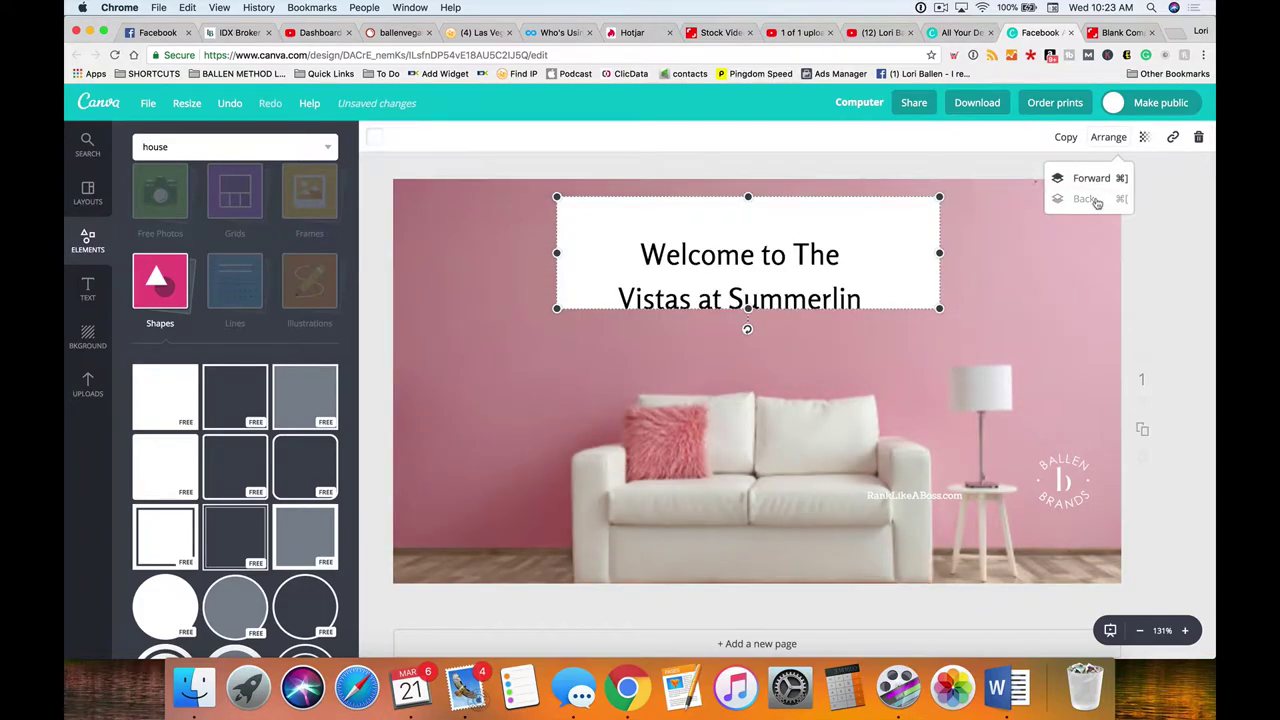
drag(741, 267, 741, 242)
click(1154, 330)
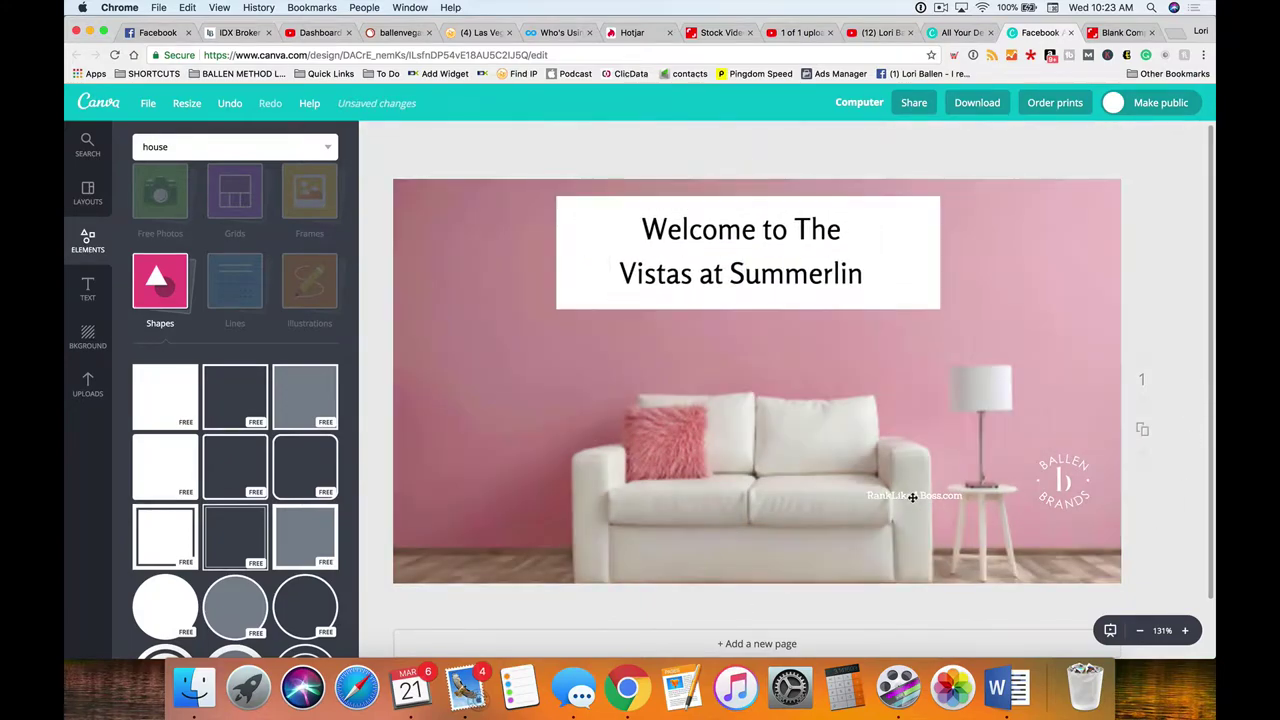
Move the RankLikeABoss.com text to the design's lower-right corner and delete the white Ballen Brands logo
drag(911, 494, 1044, 566)
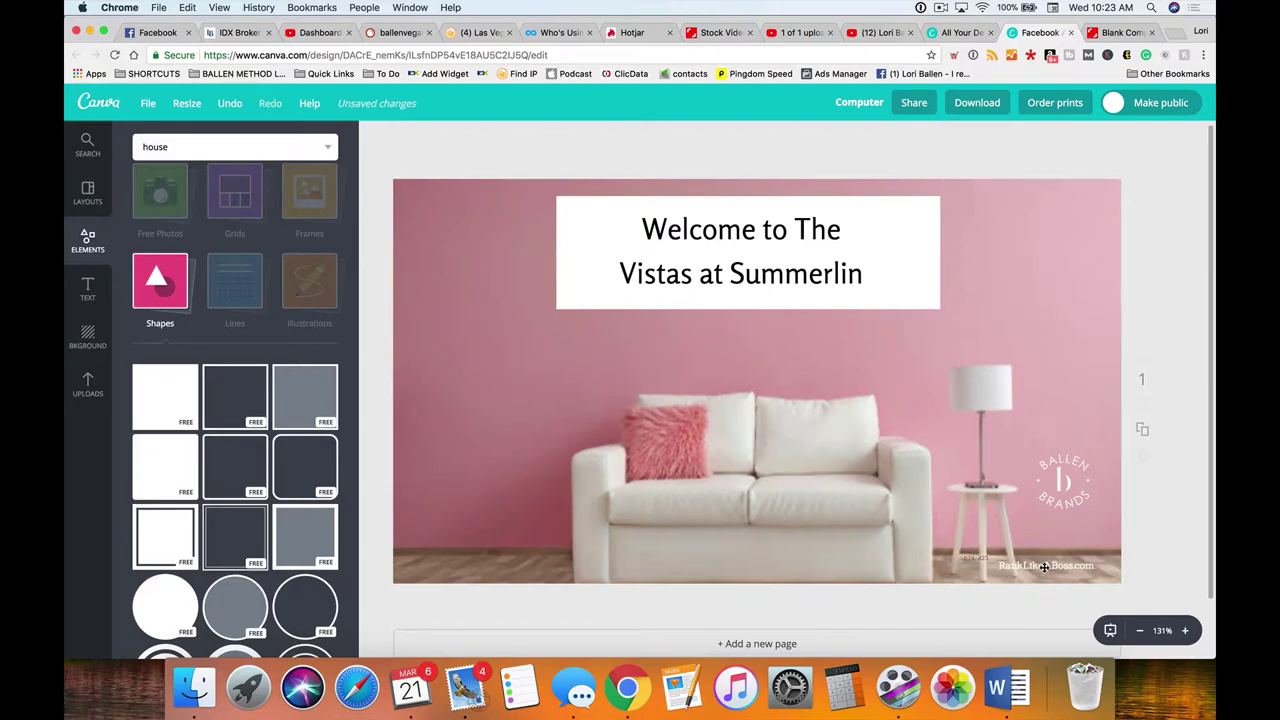
click(1068, 478)
key(Delete)
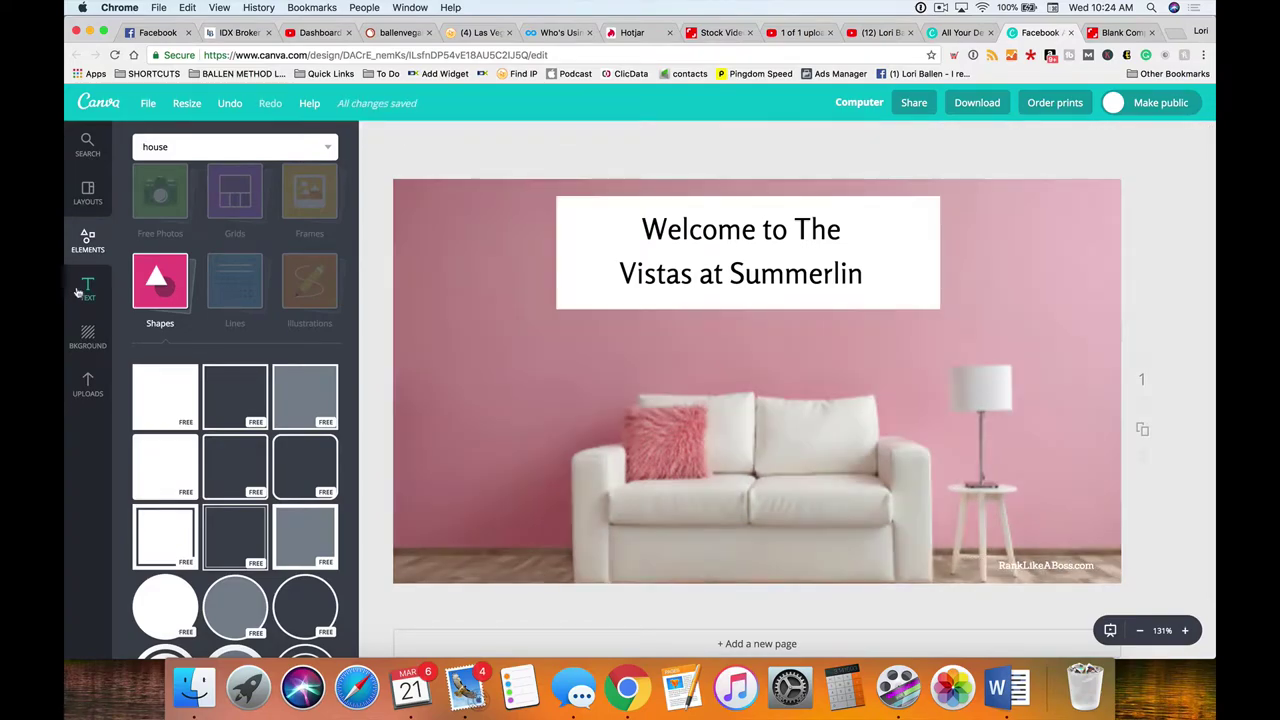
Add the black round Ballen Brands logo from the Logos folder, shrink it and place it on the lampshade
click(88, 385)
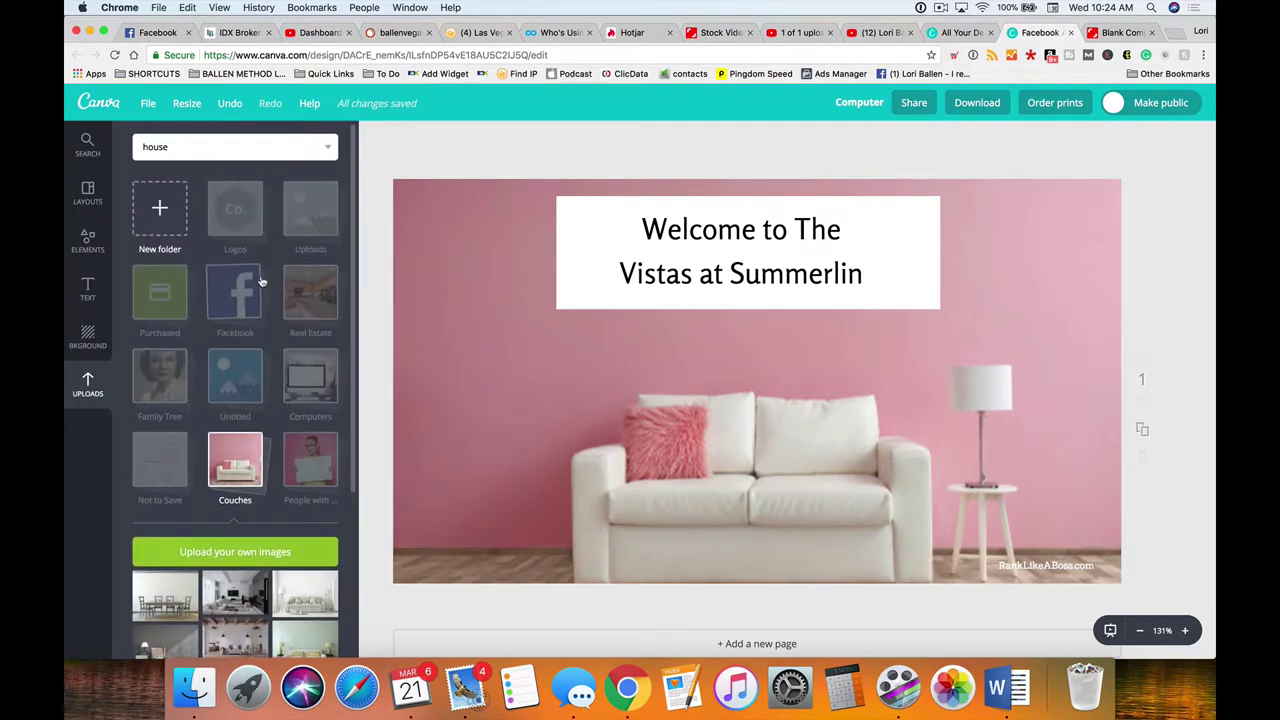
click(235, 210)
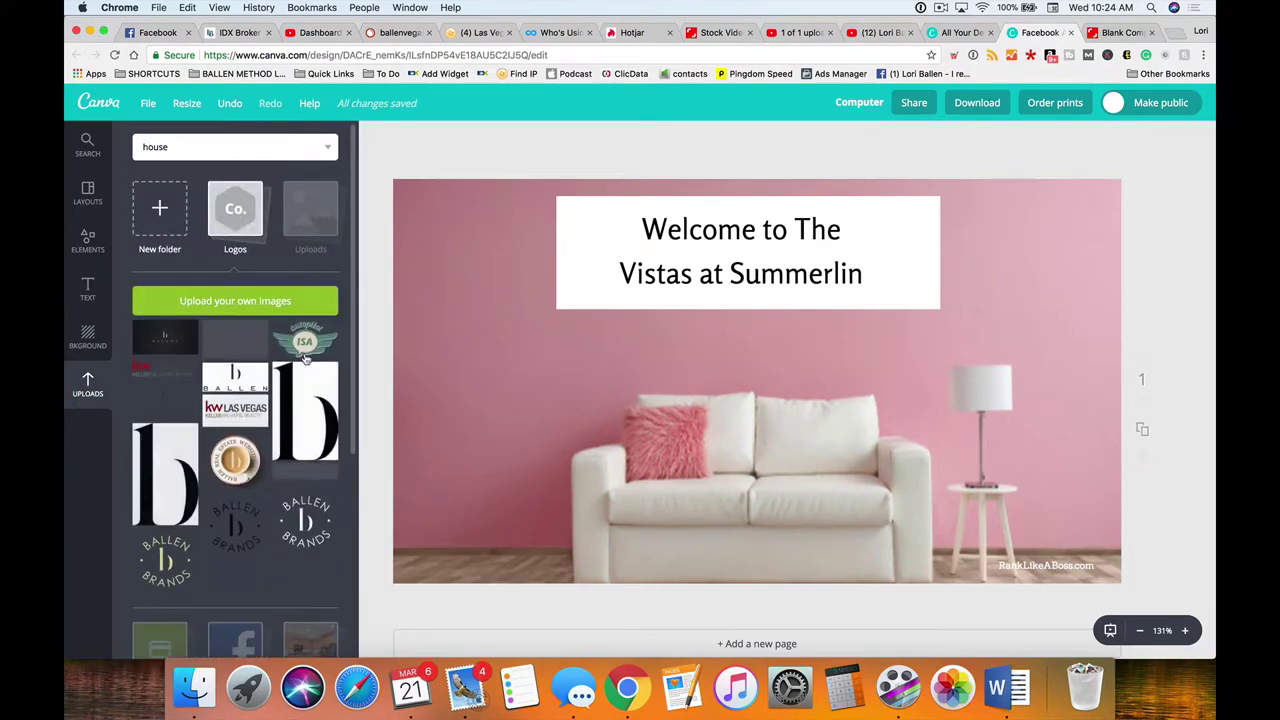
drag(240, 525, 900, 340)
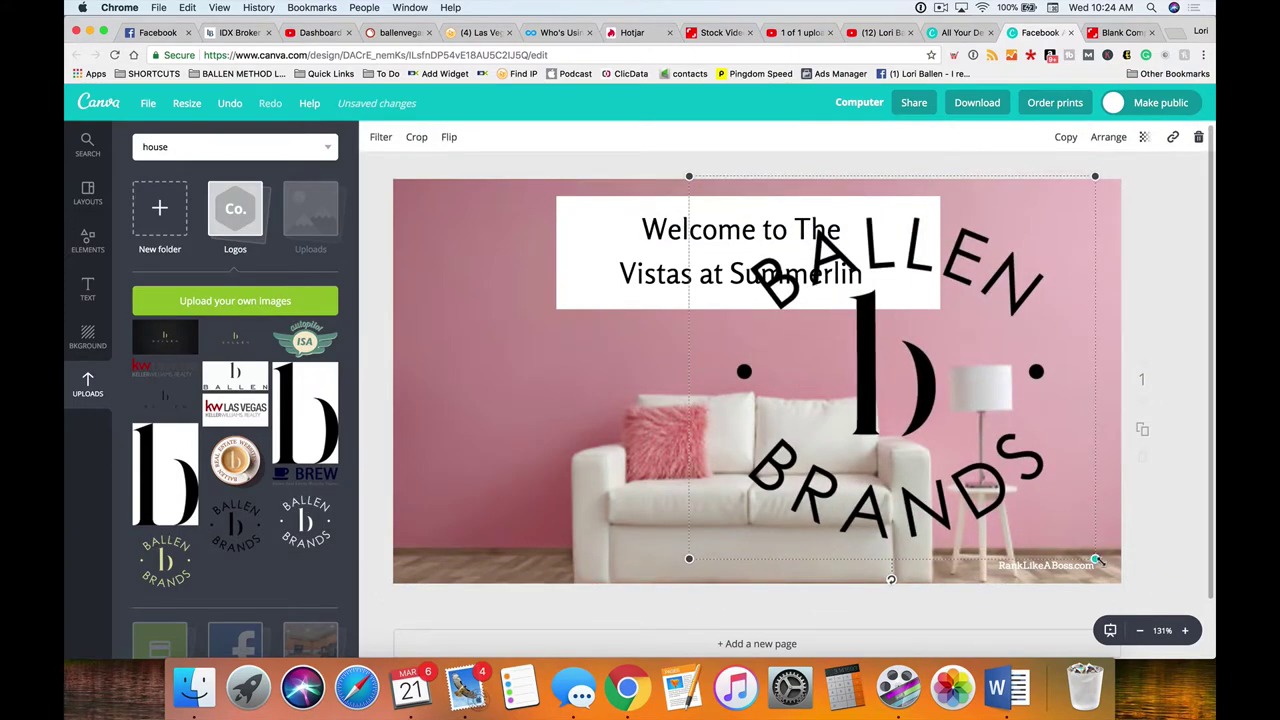
drag(1095, 558, 984, 389)
click(1160, 361)
click(1006, 408)
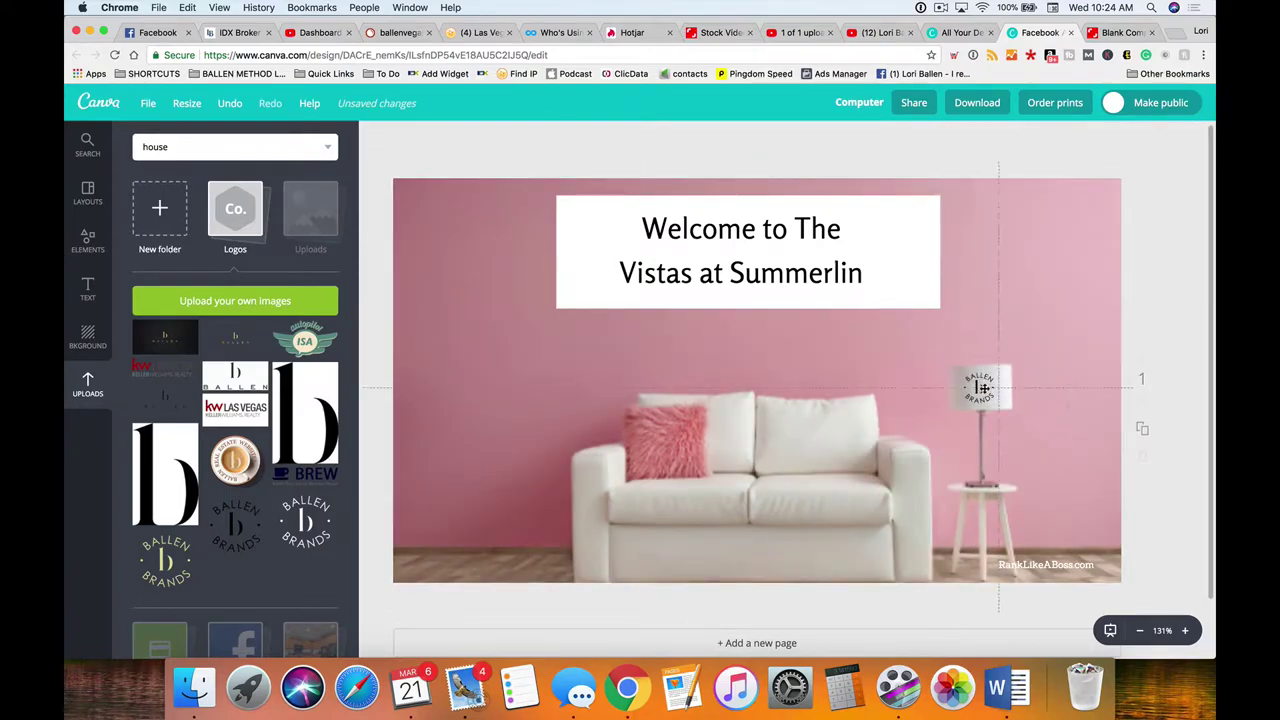
drag(983, 388, 985, 389)
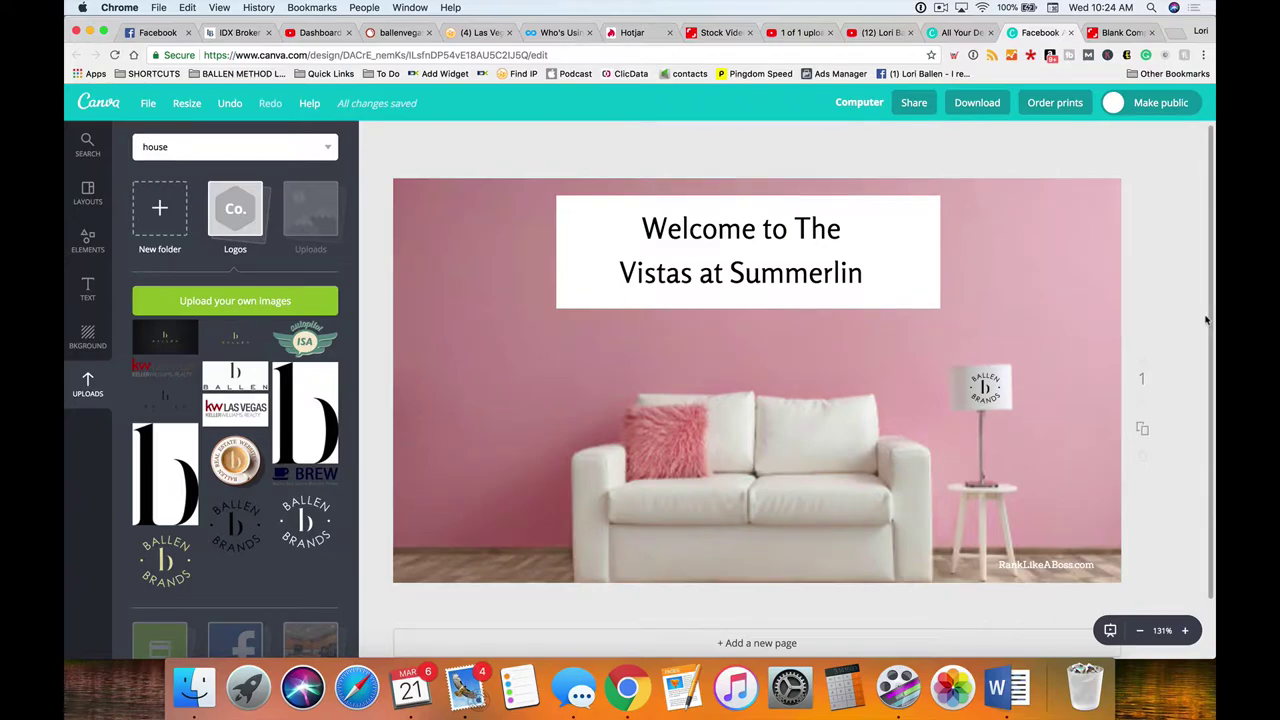
Overwrite the small RankLikeABoss.com text near the floor, and remove that text box from the design
click(1040, 565)
text(Bal)
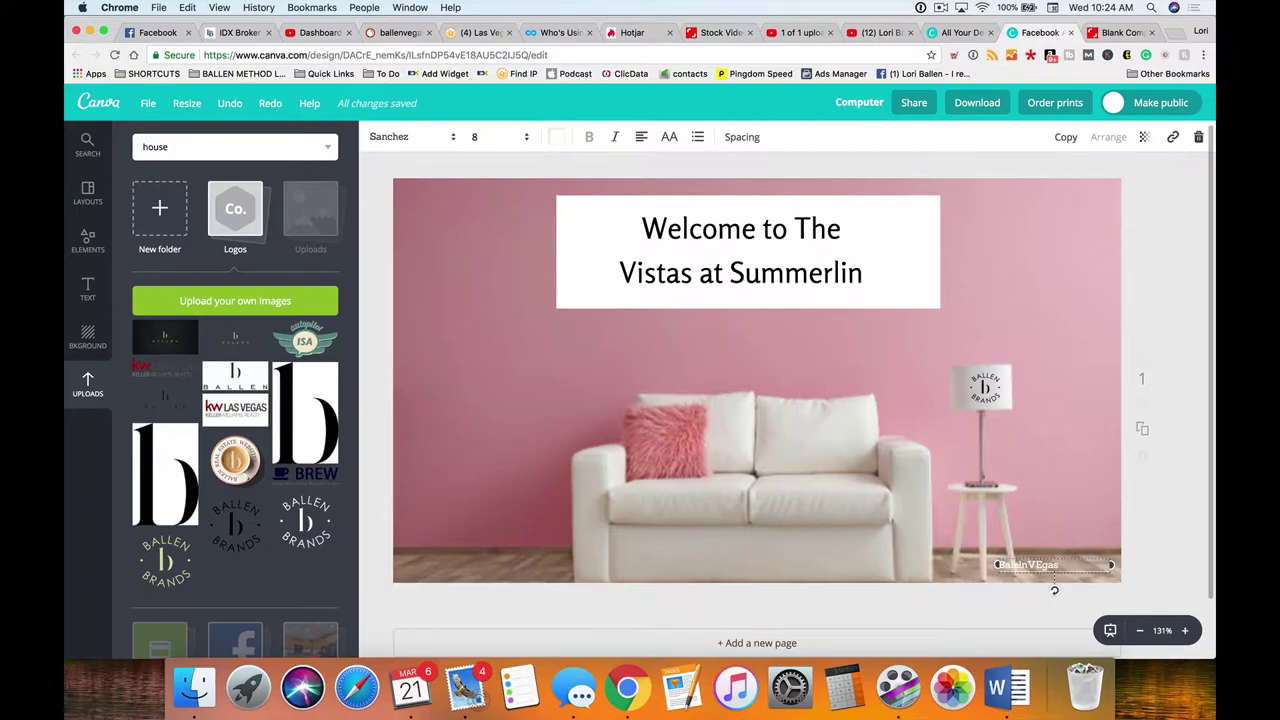
click(868, 274)
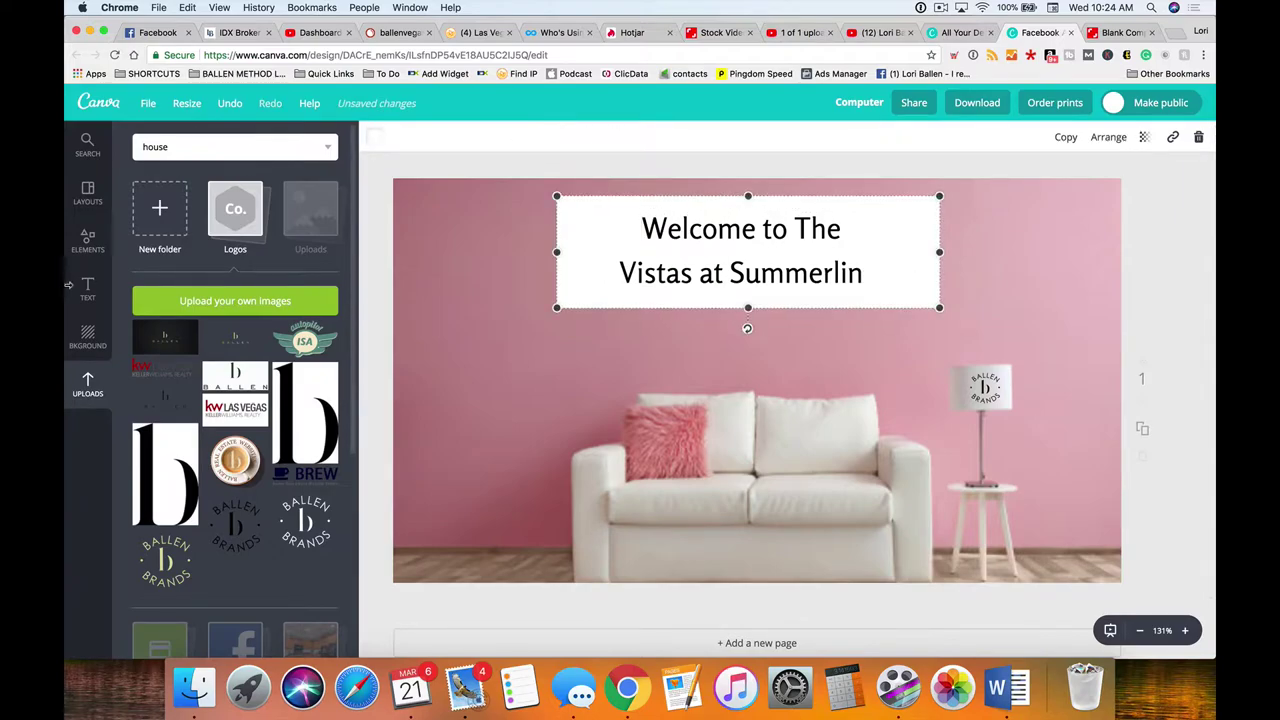
Add a body text line at size 10 reading "BallenVegas.com" in the lower-right corner of the white banner
click(87, 289)
drag(218, 300, 785, 296)
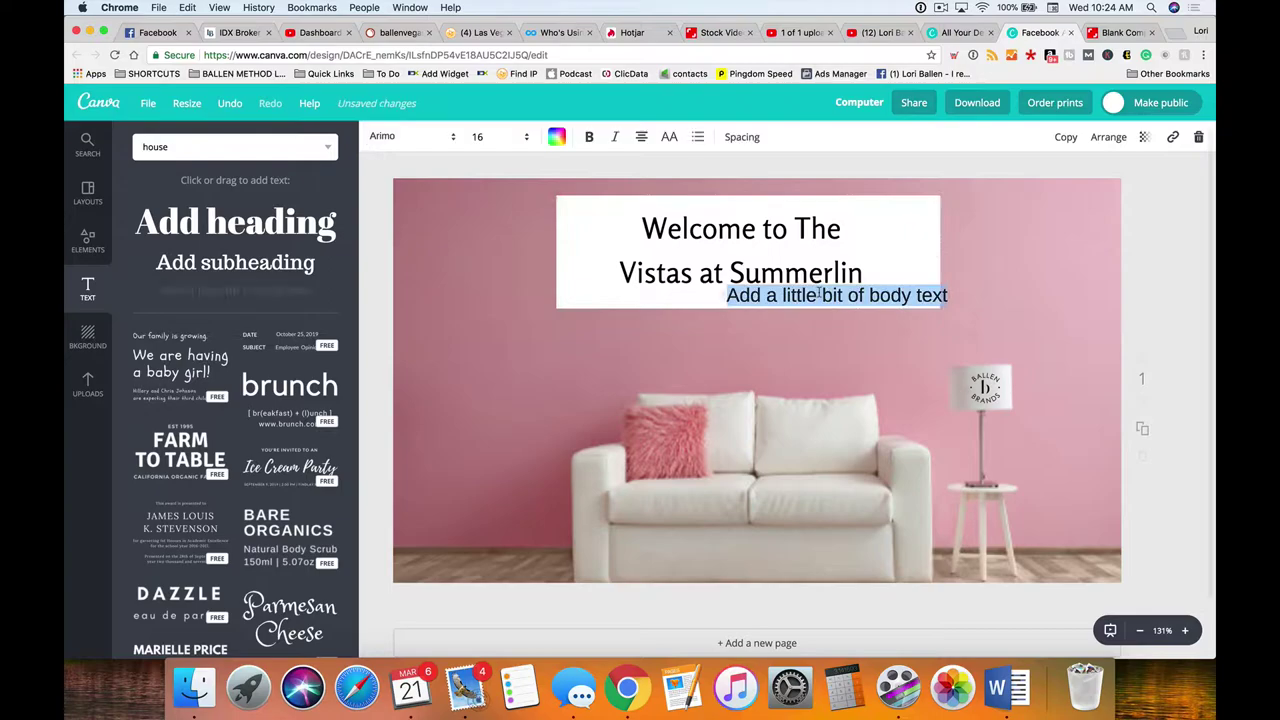
click(490, 137)
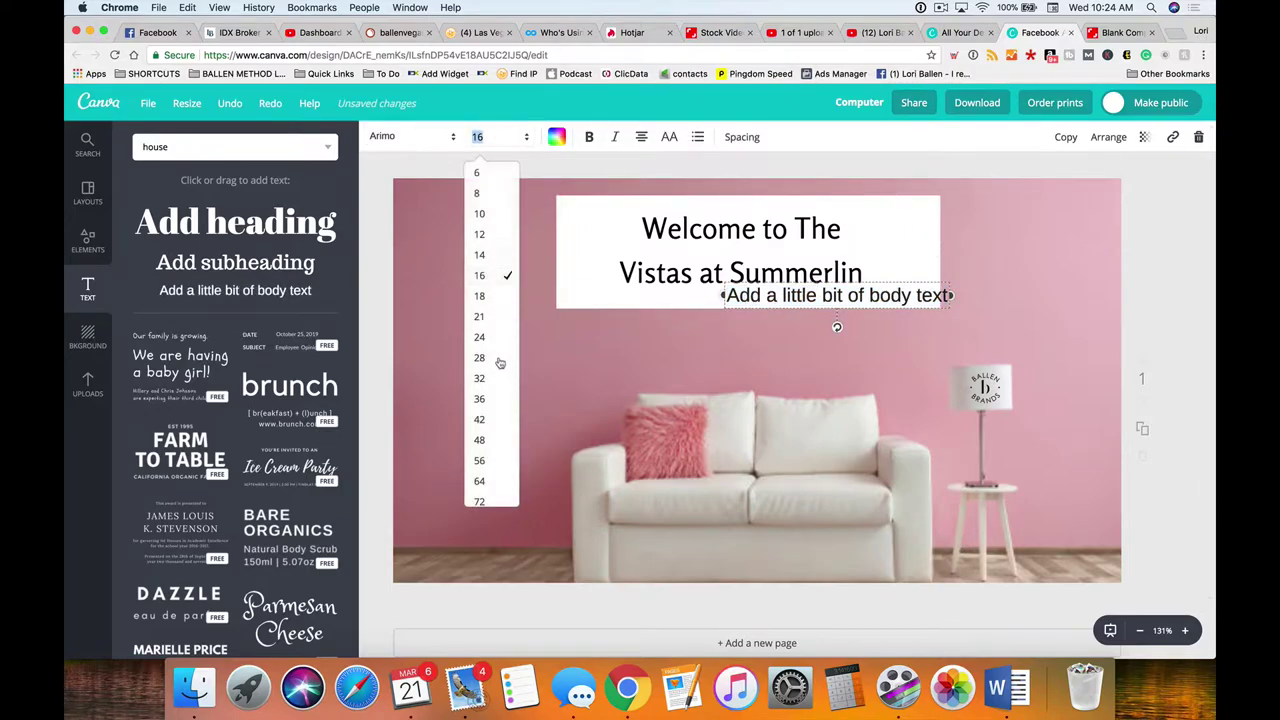
click(481, 214)
click(895, 287)
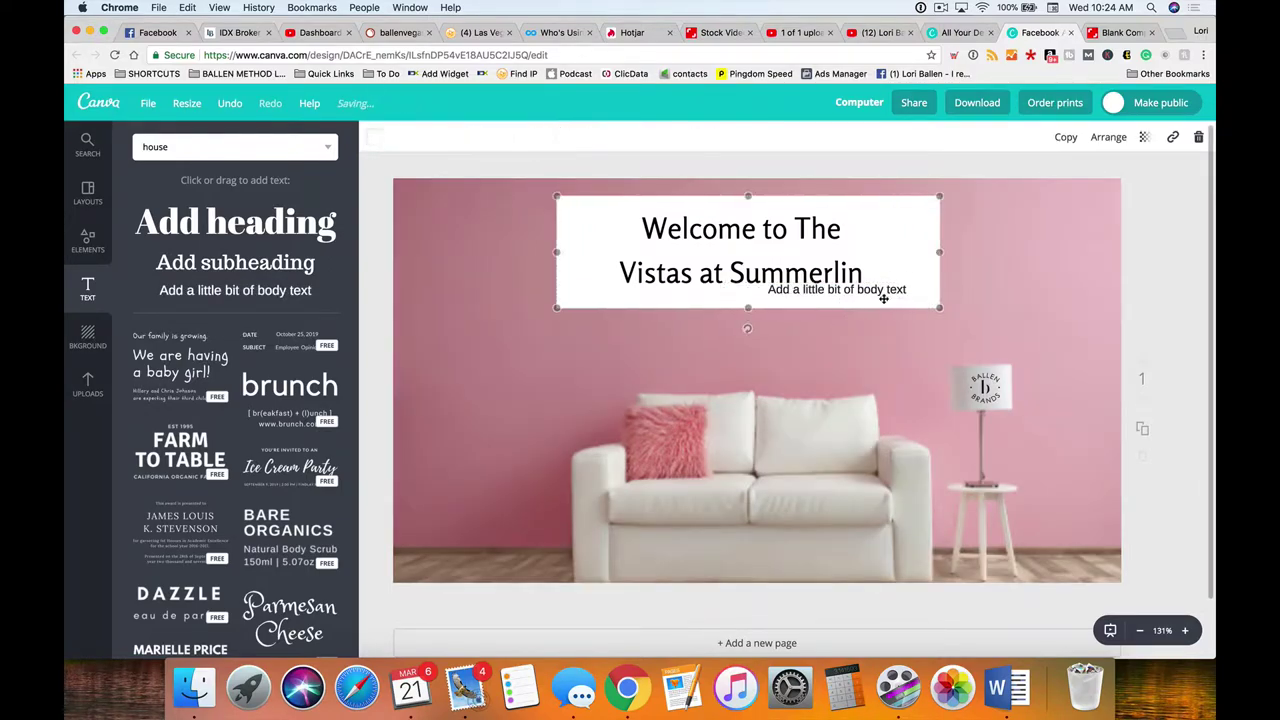
double_click(880, 290)
text(BallenVeg)
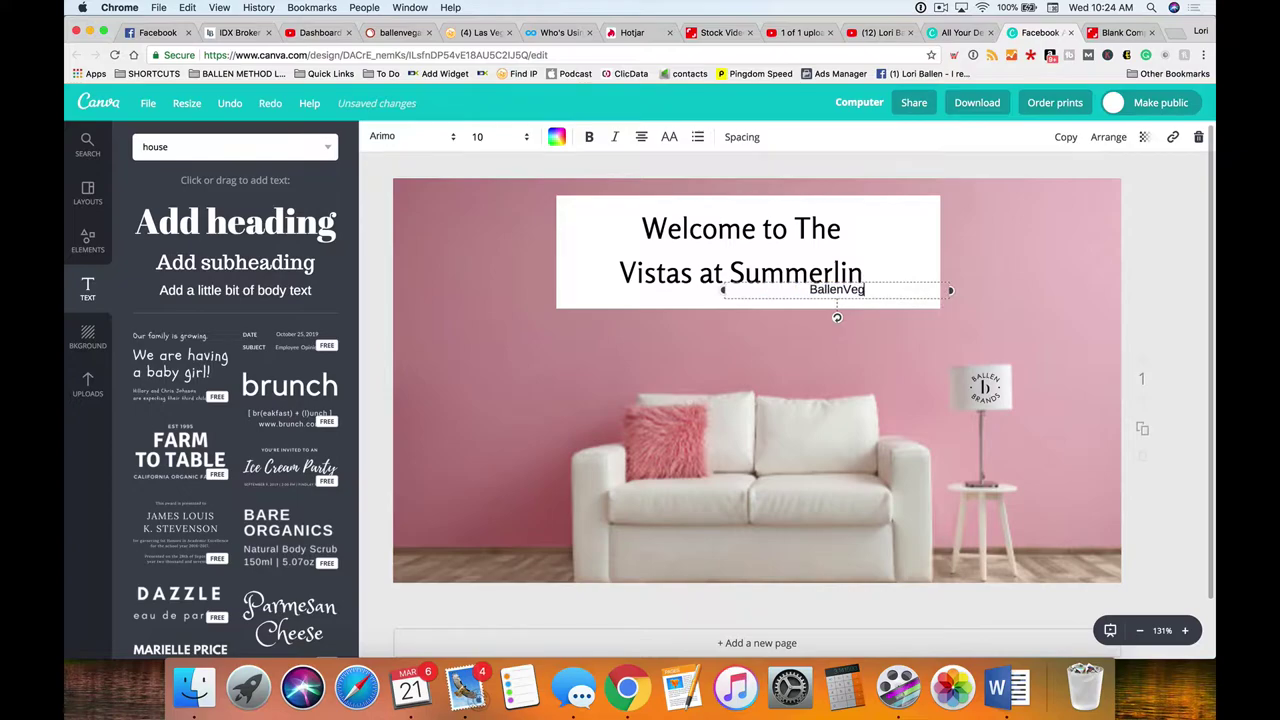
text(as.com)
click(1182, 244)
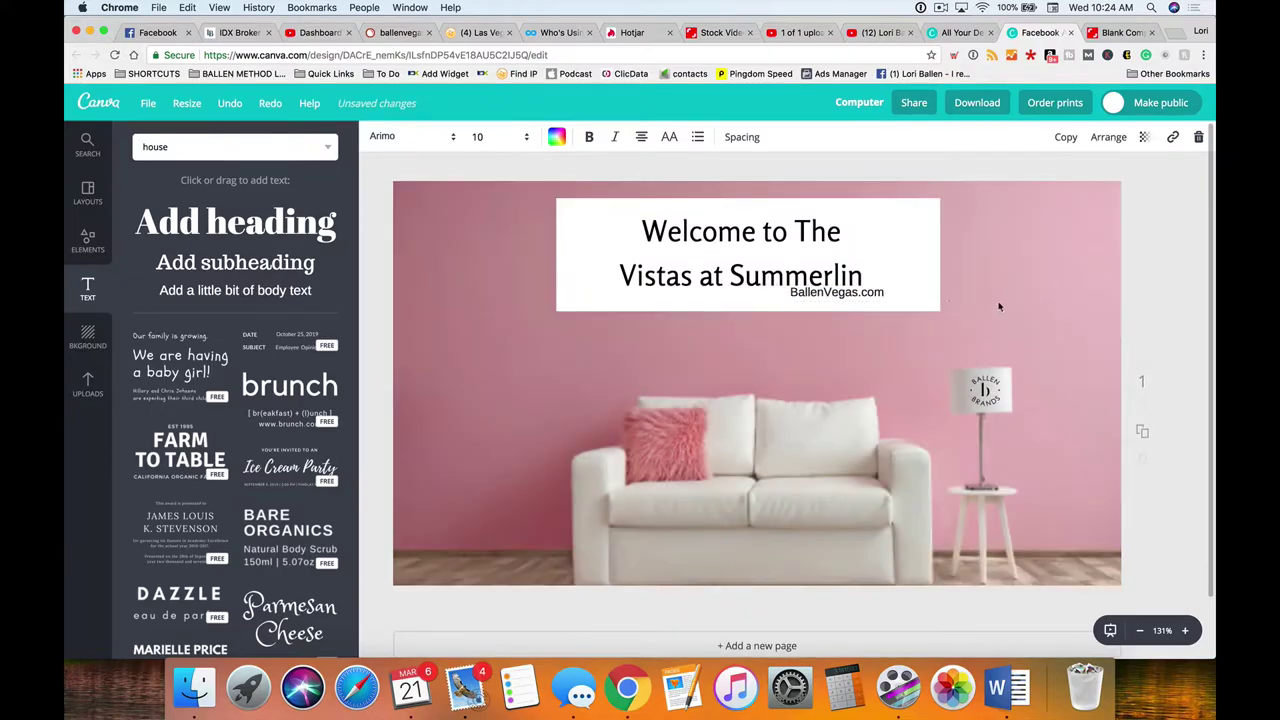
drag(884, 300, 923, 306)
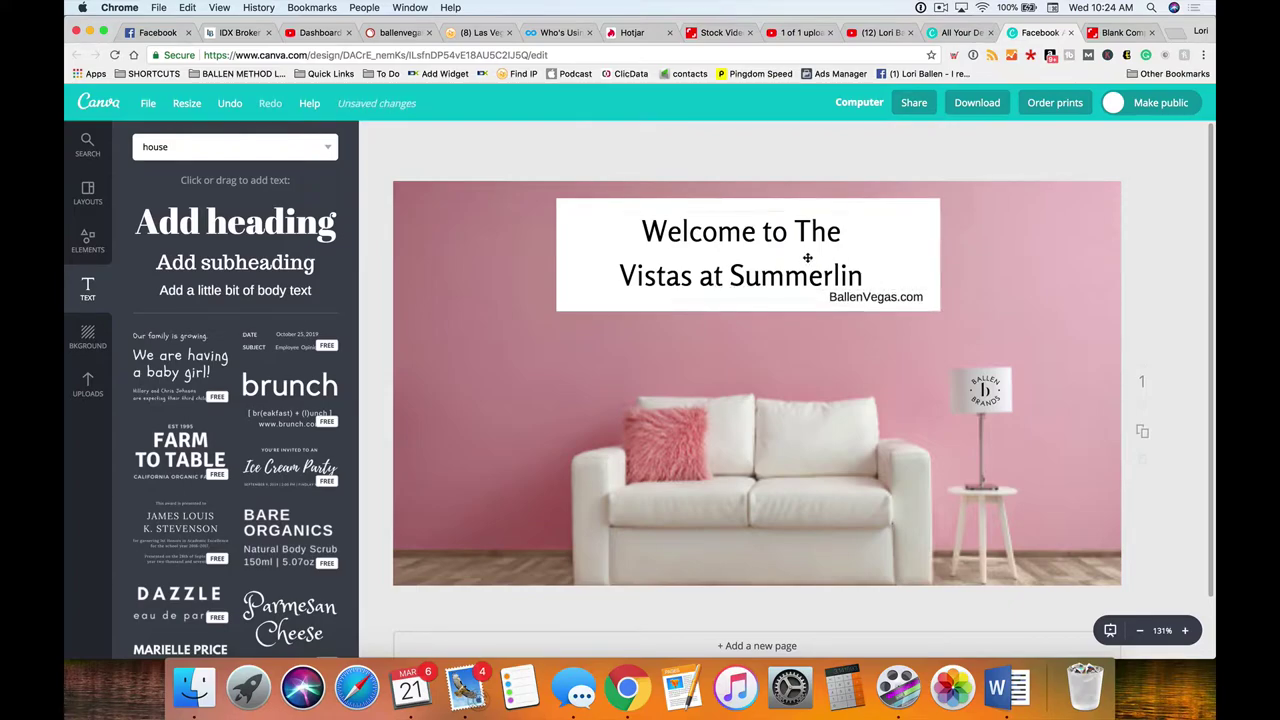
click(738, 234)
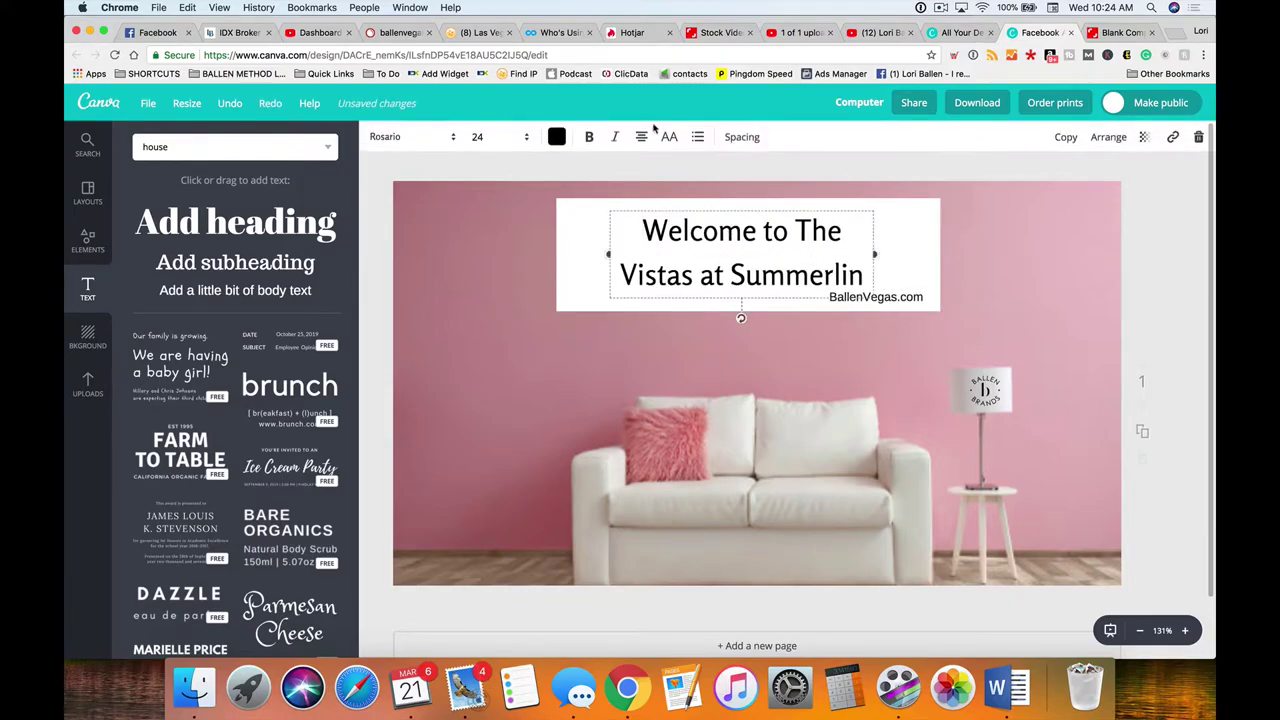
click(698, 137)
click(742, 137)
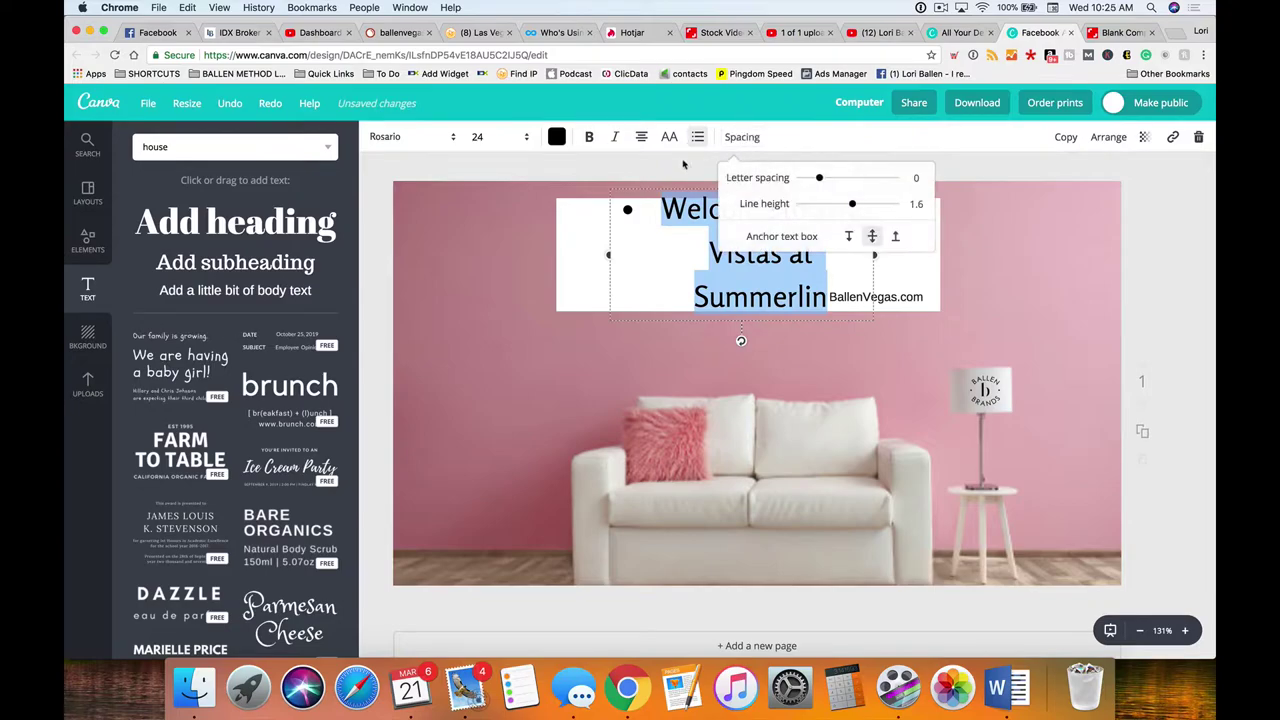
click(660, 255)
key(super+z)
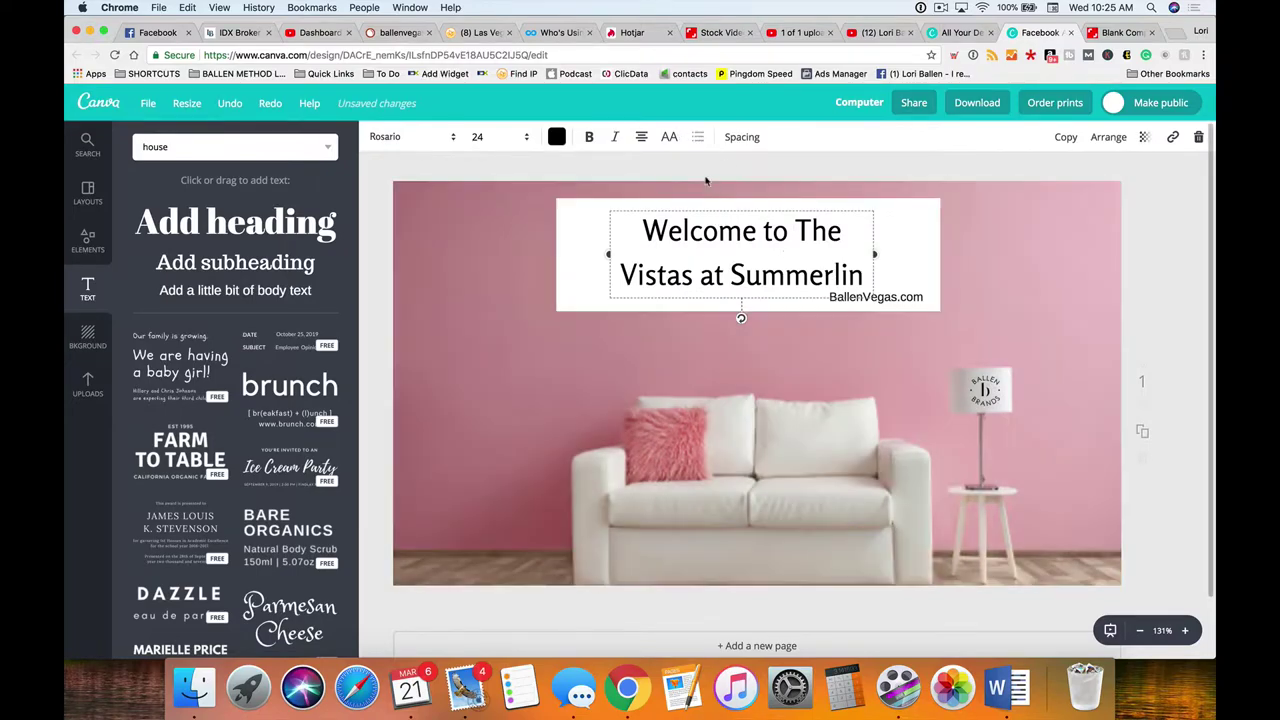
Reduce the title's line height and centre the title in the white banner, clear of the BallenVegas.com line
click(744, 139)
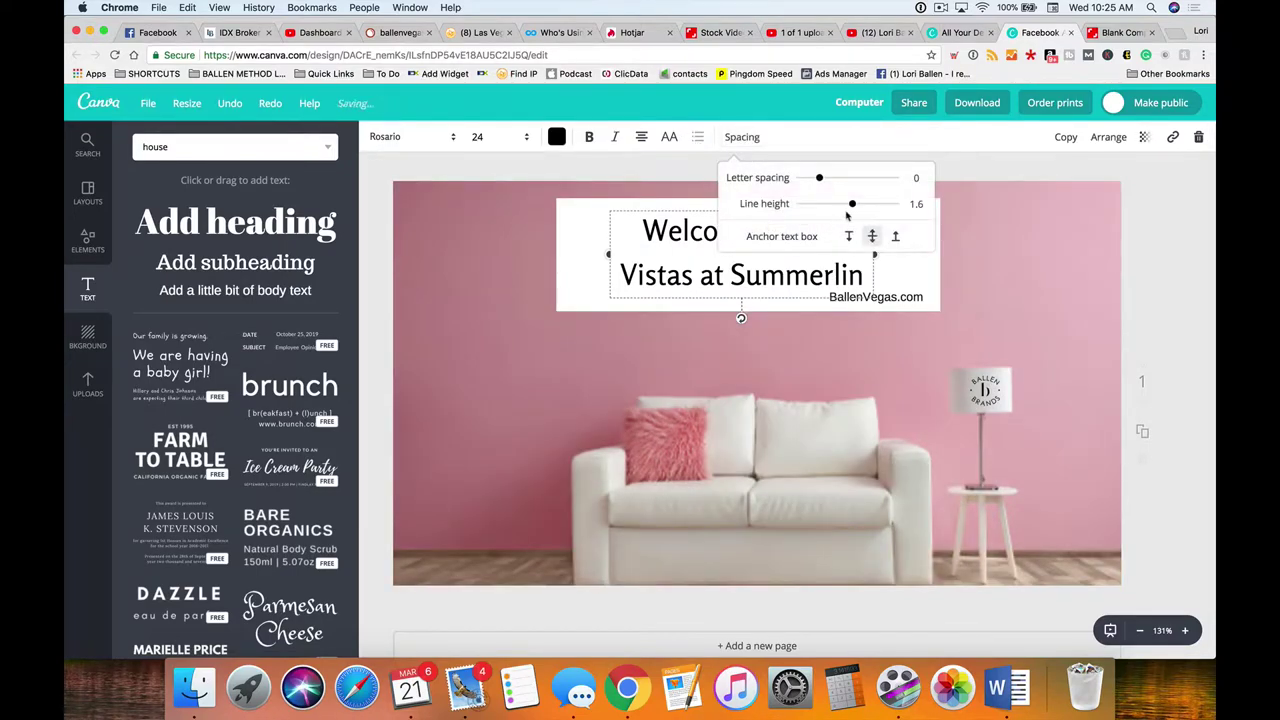
drag(851, 205, 831, 204)
click(1006, 290)
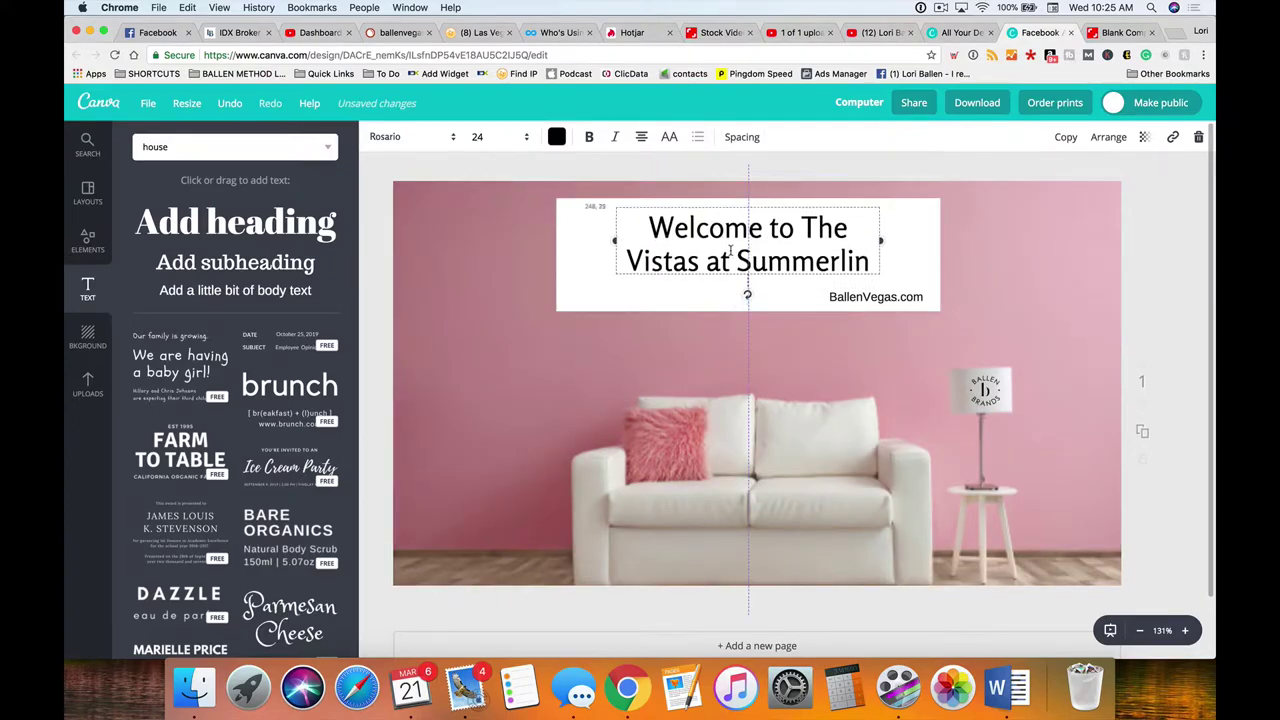
click(1177, 250)
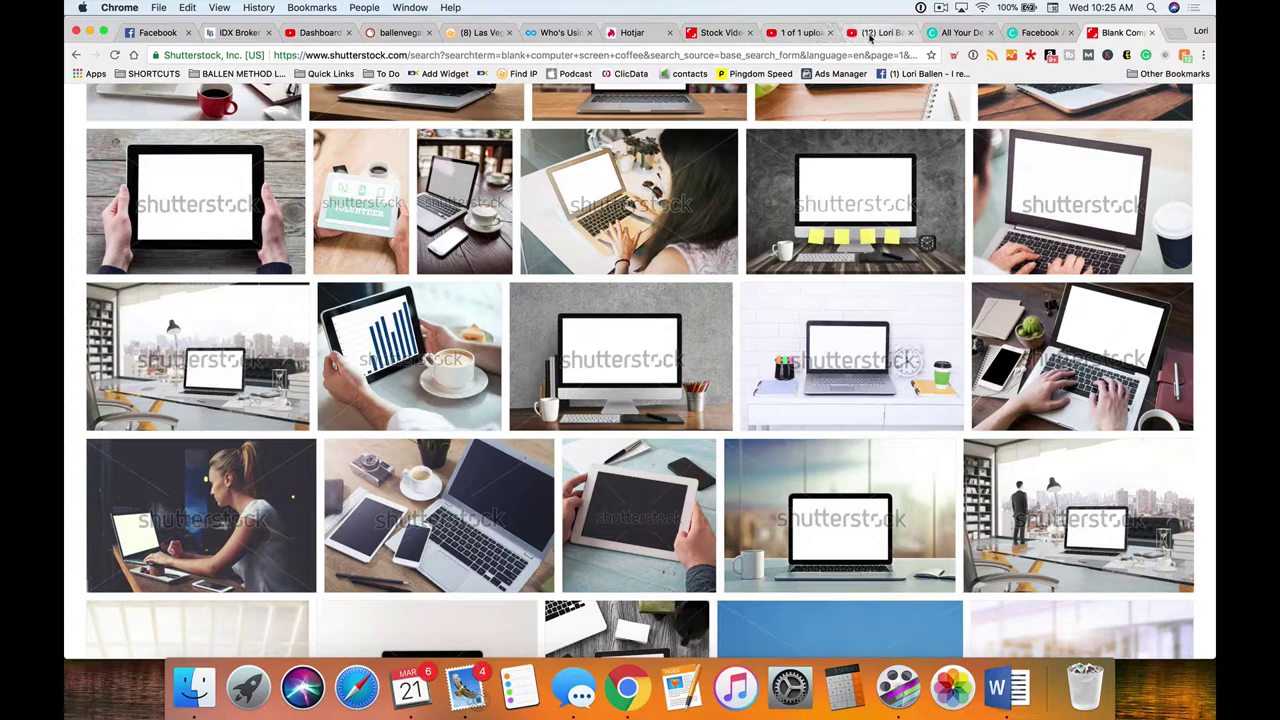
Switch from the Shutterstock results through the YouTube pages to the Canva thumbnail design with the pink wall
click(870, 33)
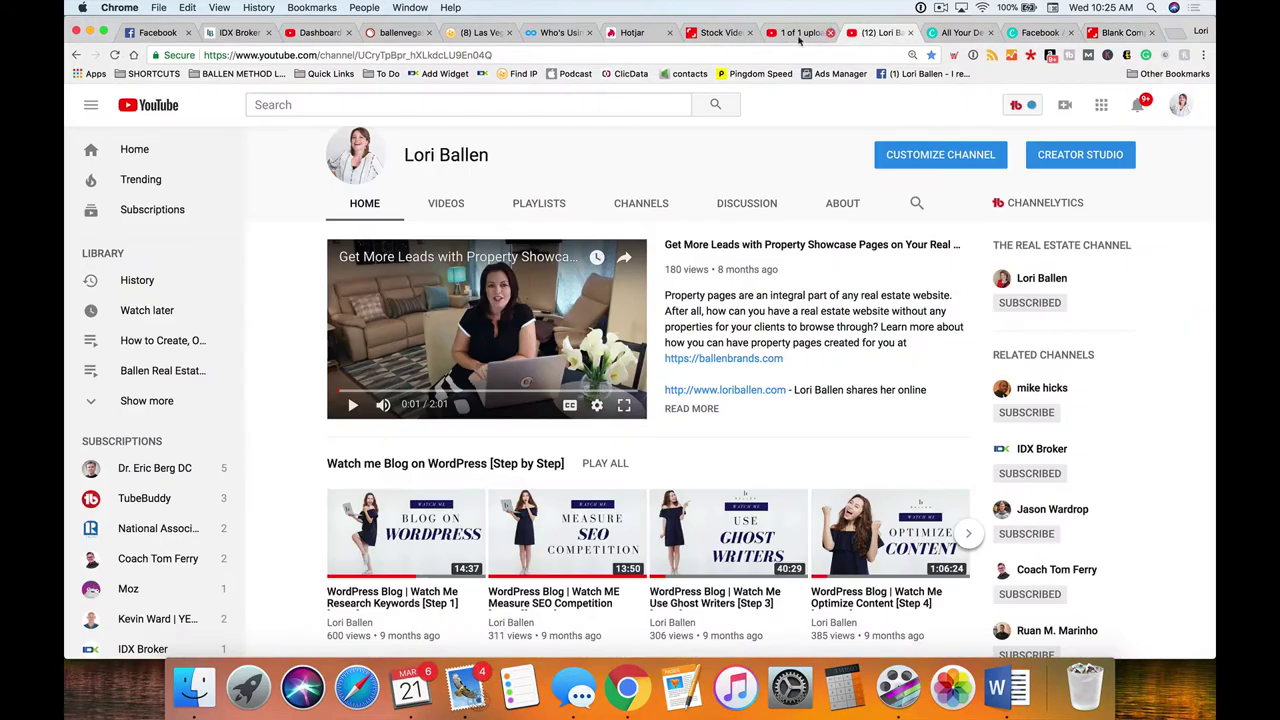
click(787, 36)
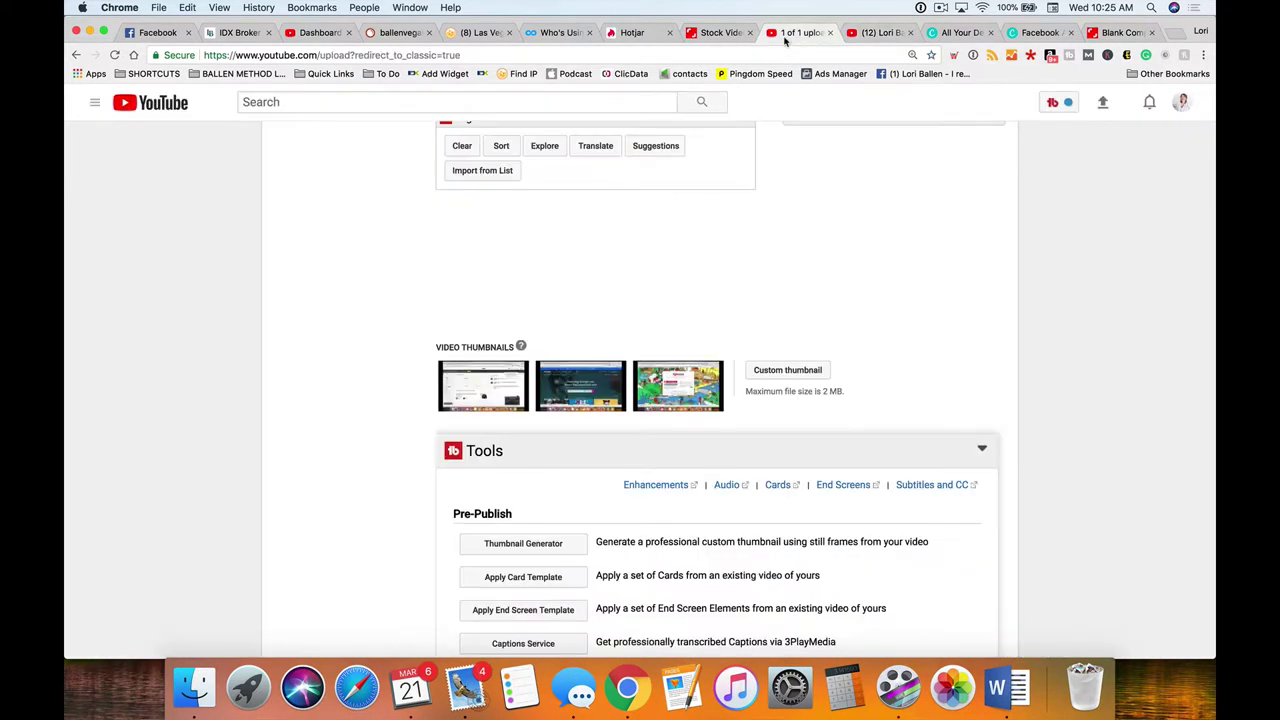
click(998, 36)
click(1052, 36)
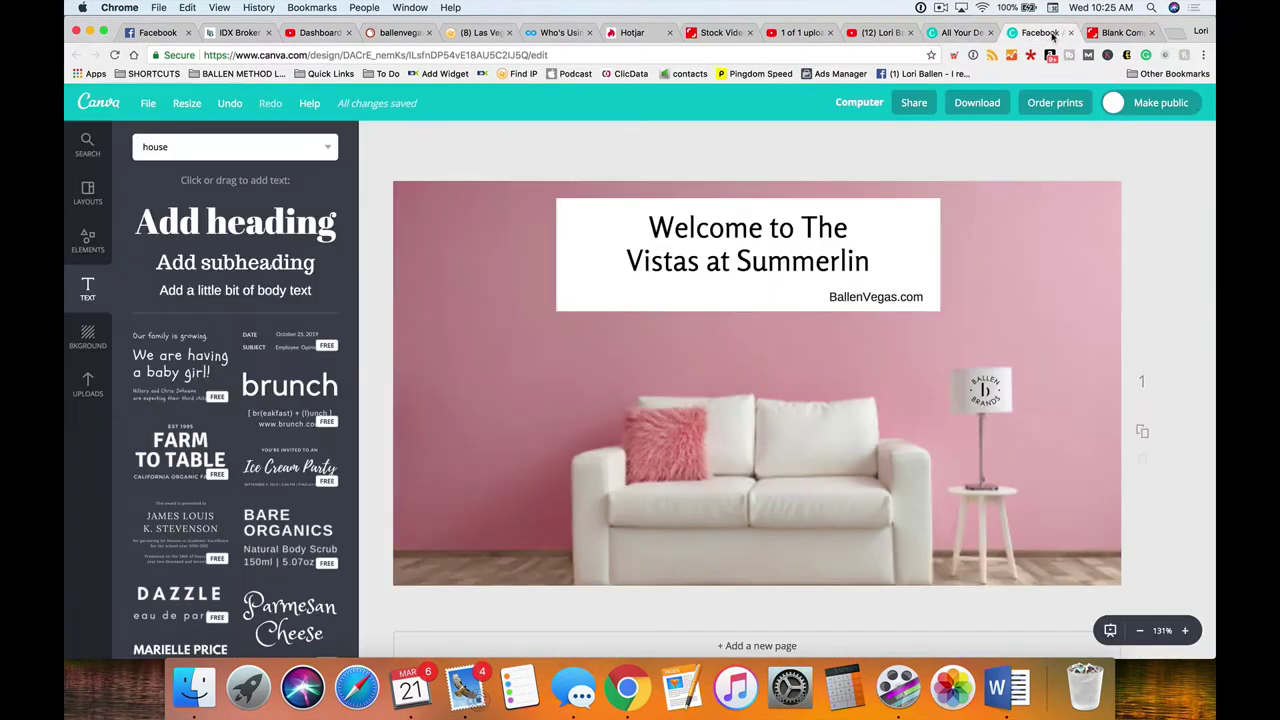
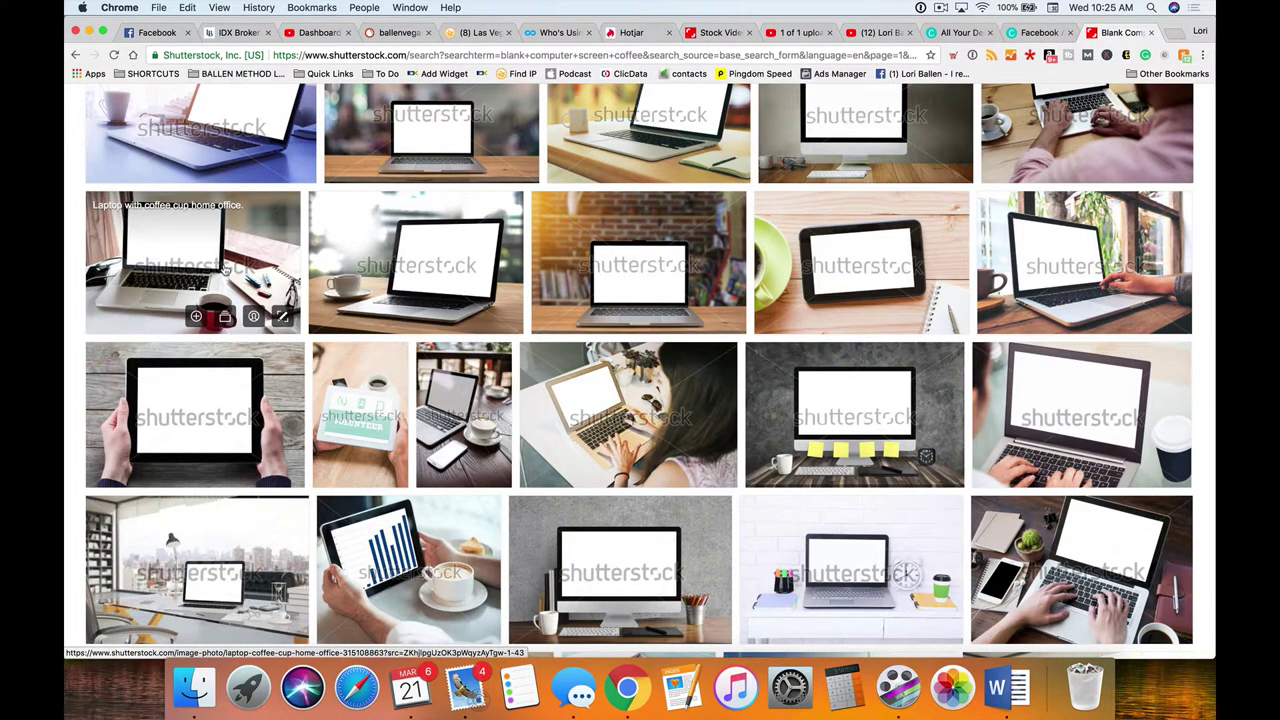
Look over the blank computer screen images on Shutterstock and run a new image search for "couch"
scroll(225, 268, up, 15)
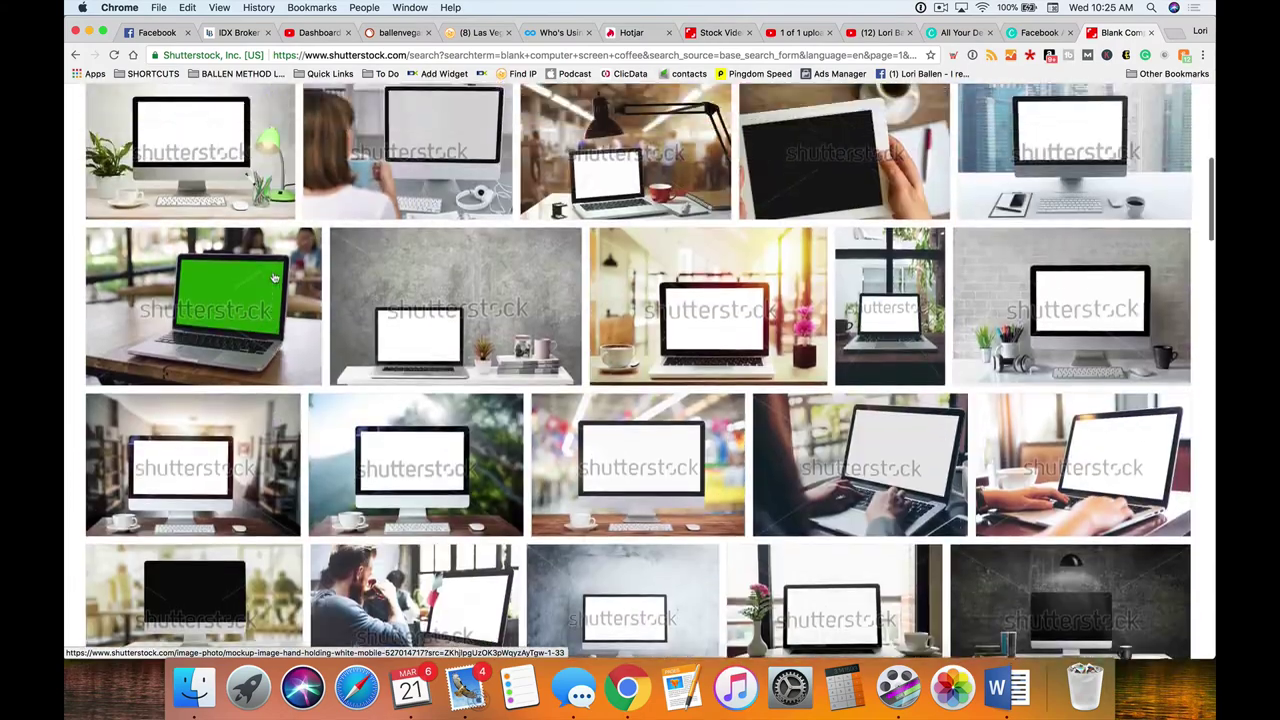
scroll(274, 278, up, 10)
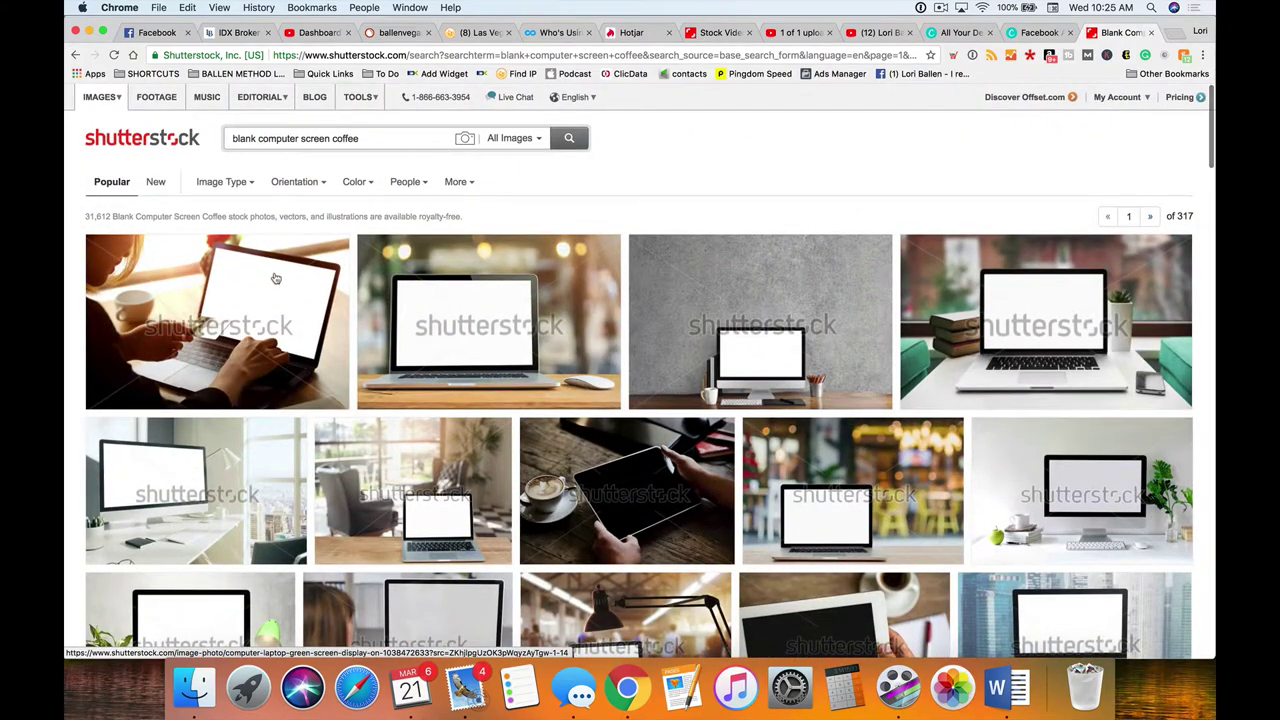
scroll(606, 338, down, 3)
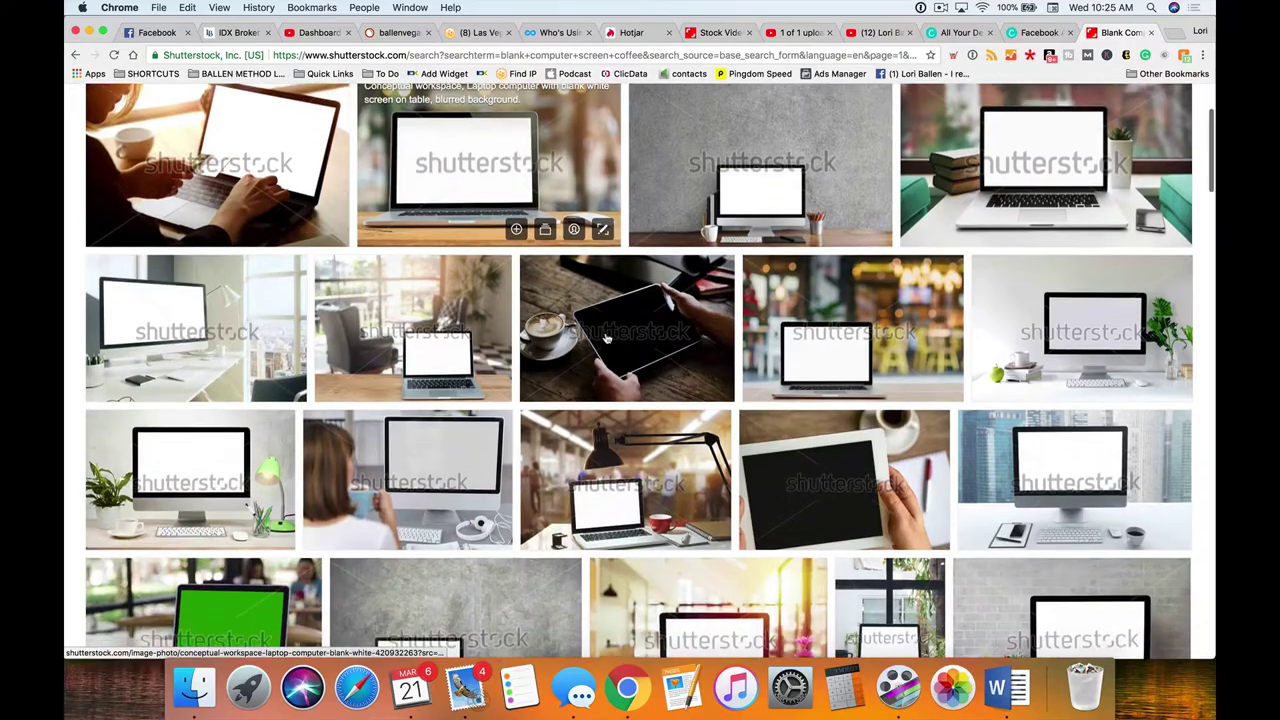
scroll(606, 338, down, 5)
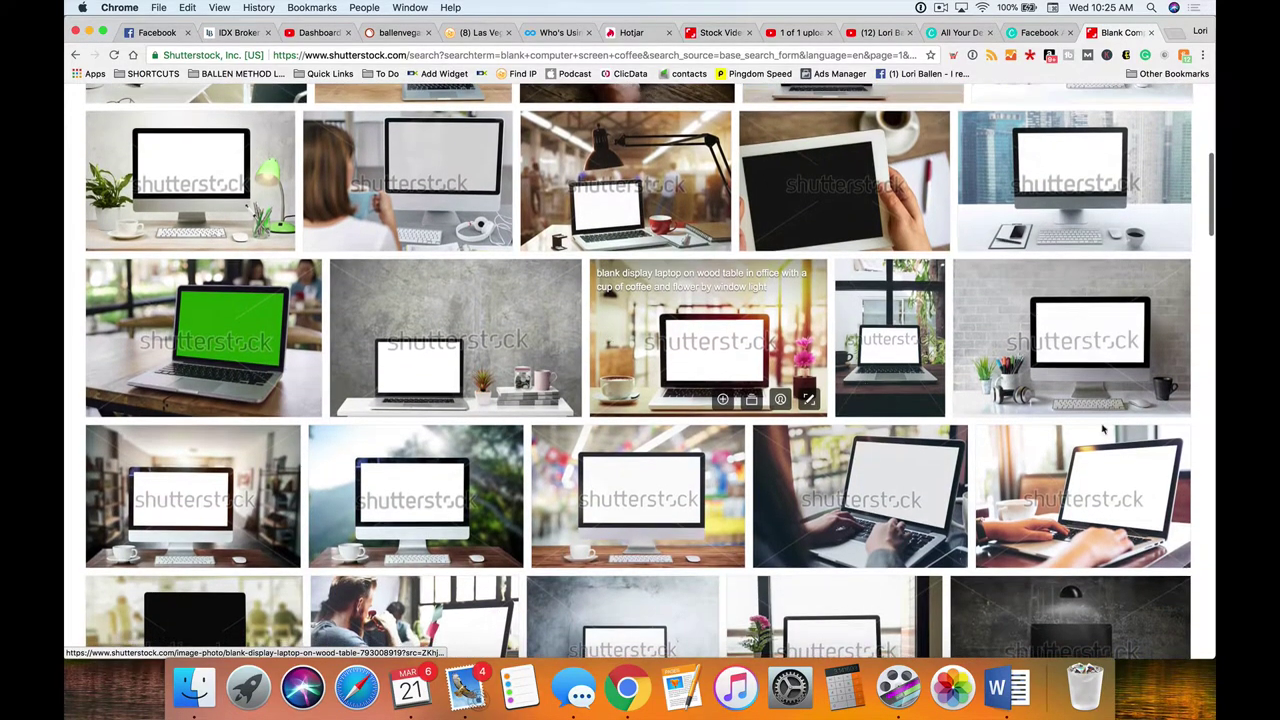
scroll(1103, 430, up, 10)
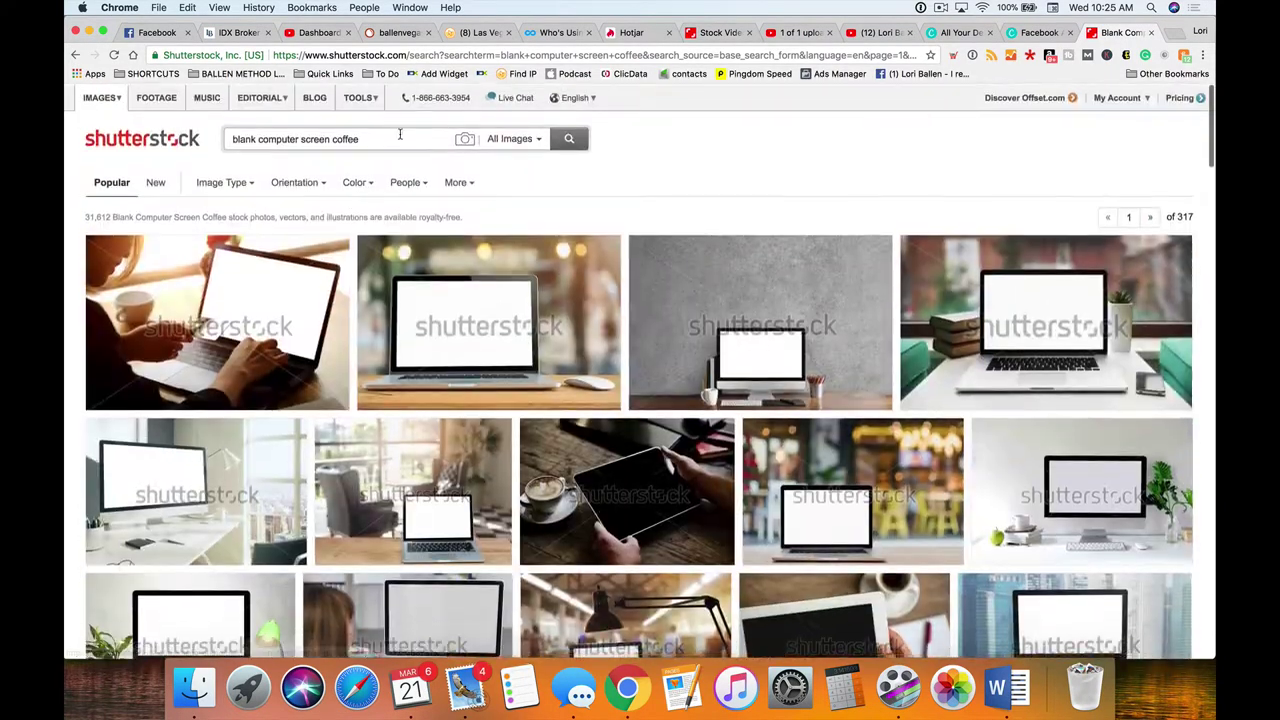
triple_click(392, 137)
text(couc)
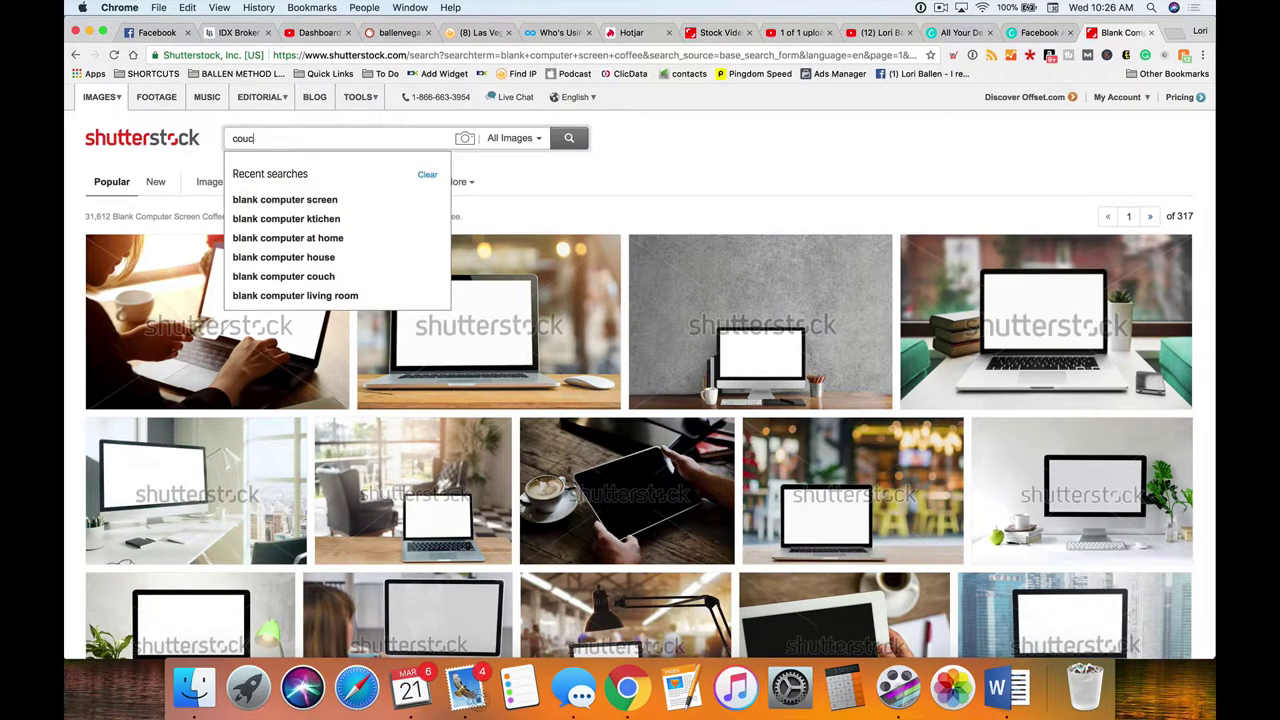
text(h)
key(Return)
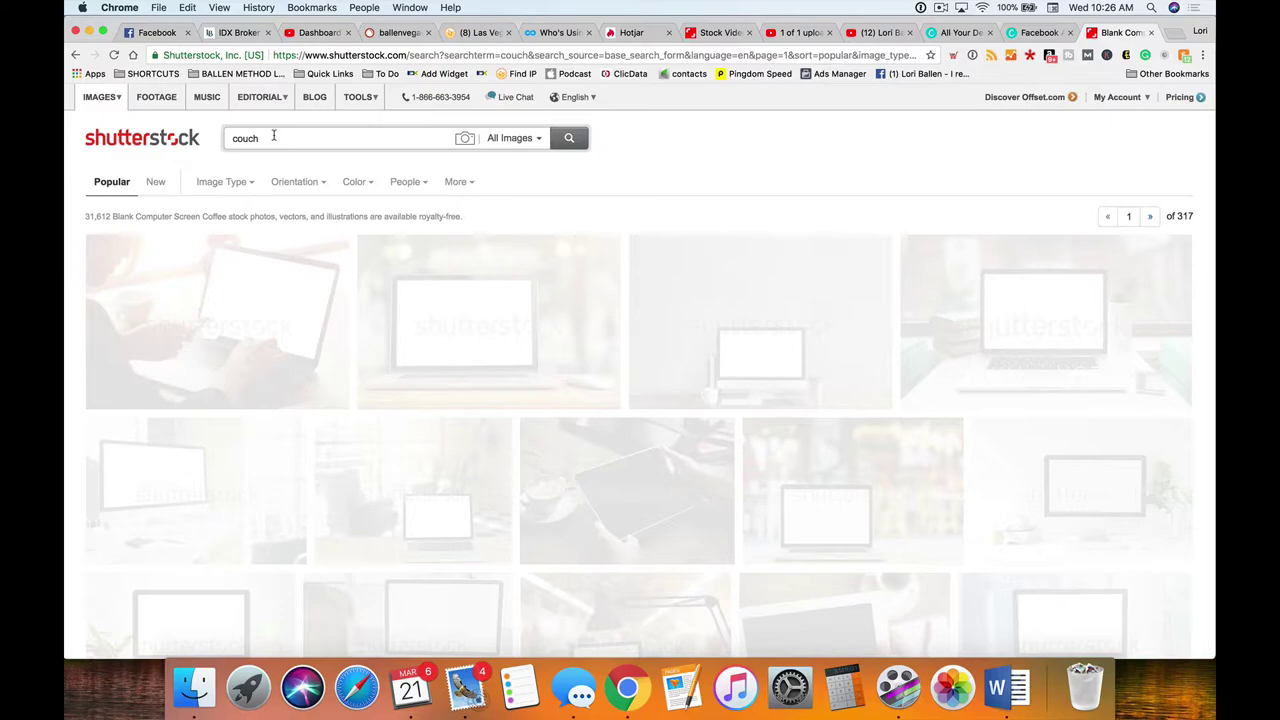
click(575, 142)
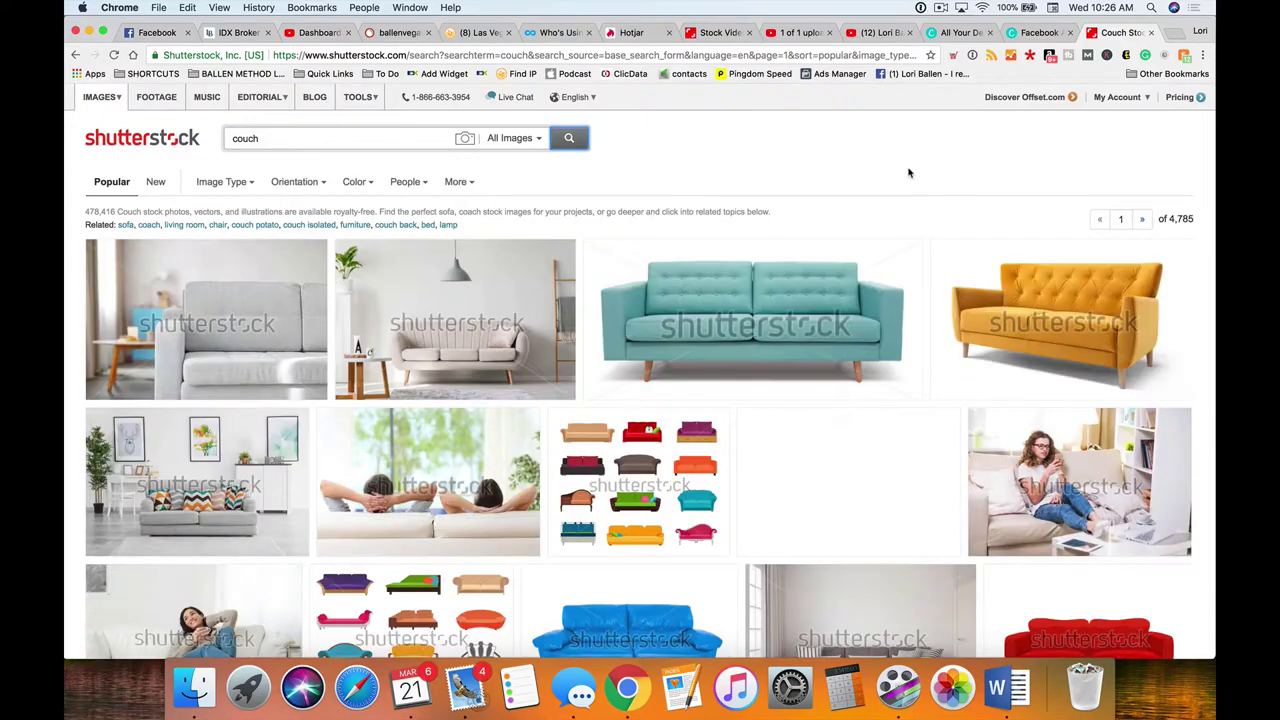
Open the stock image of the mint-green couch with pink cushions and review its download options and similar images
scroll(660, 230, down, 1)
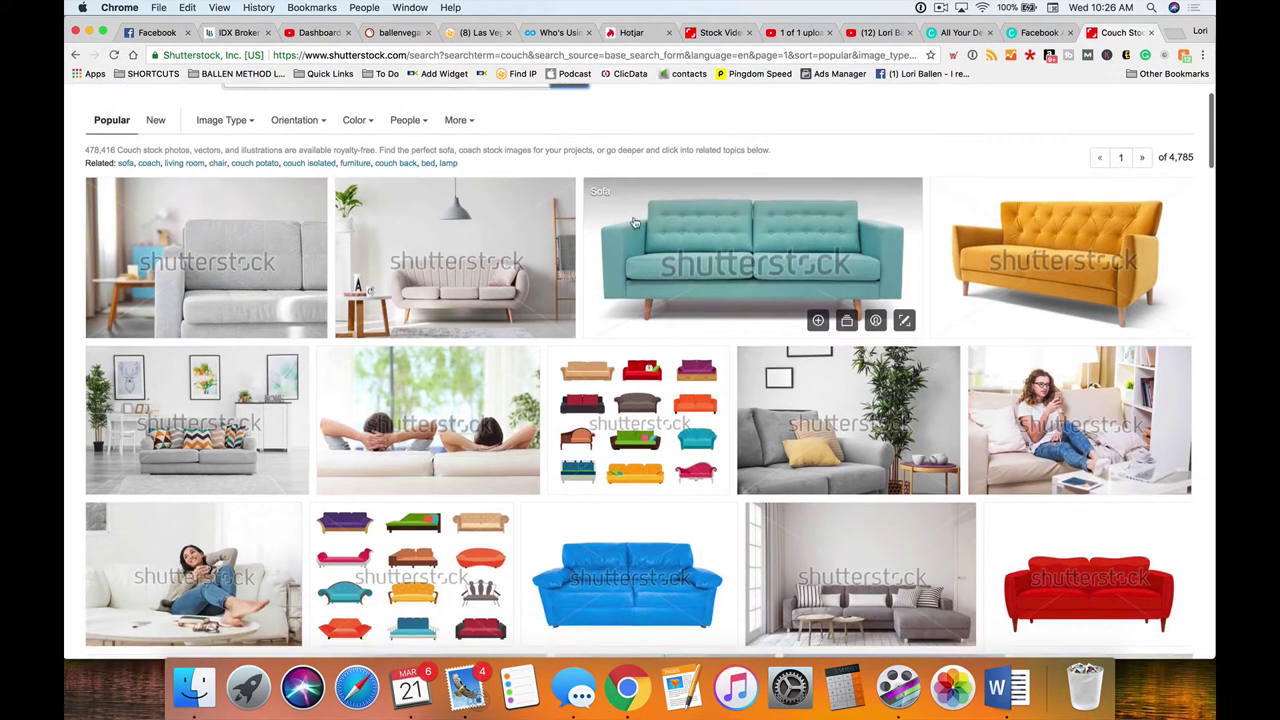
scroll(450, 310, down, 4)
scroll(423, 306, down, 5)
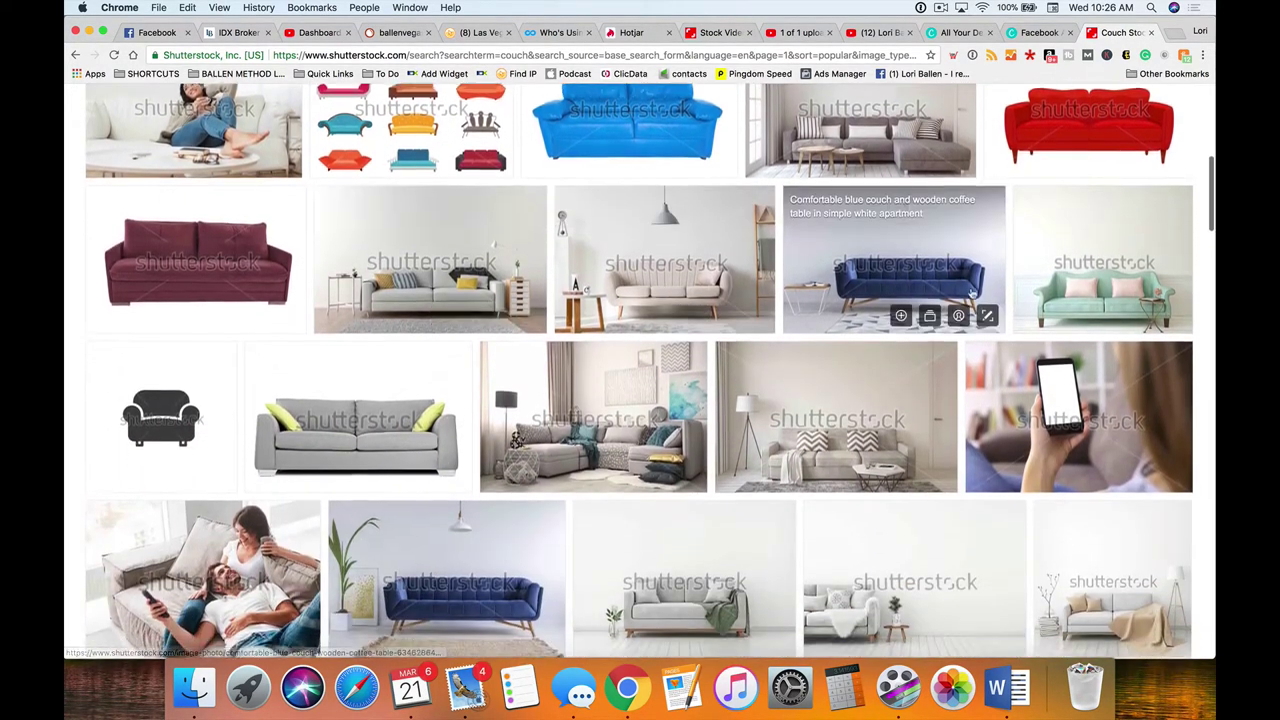
click(1097, 272)
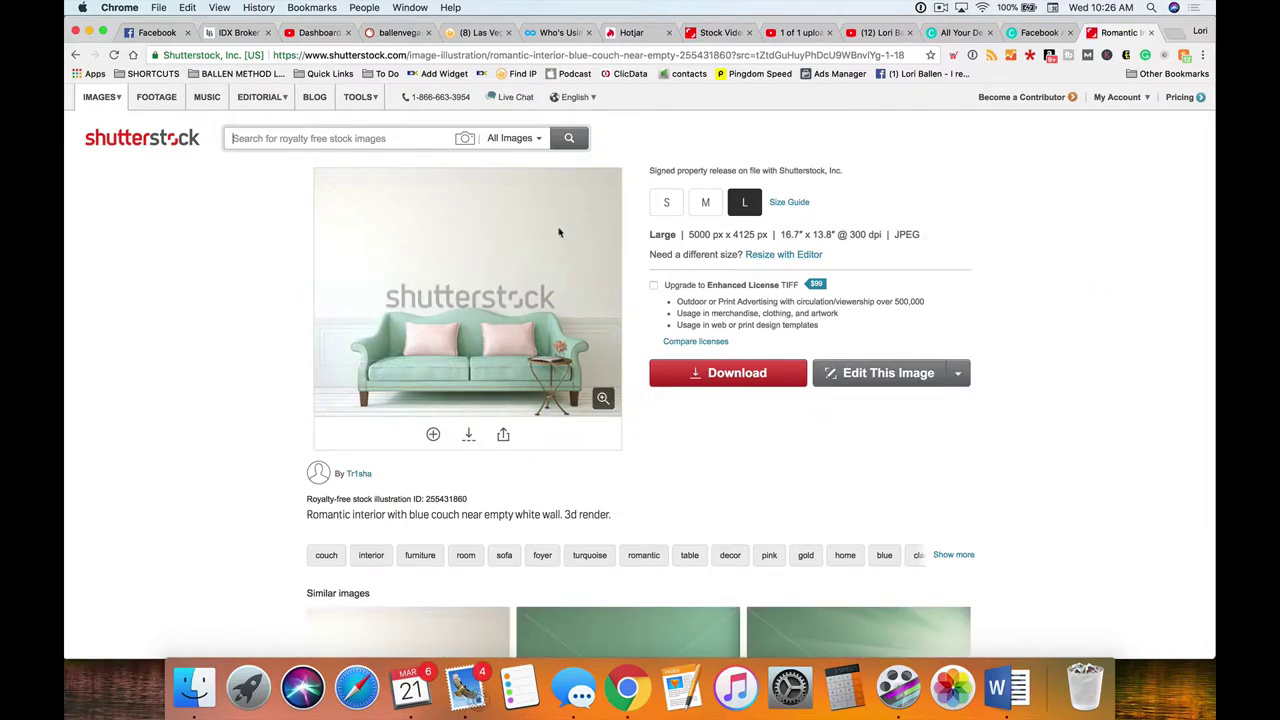
scroll(1137, 446, down, 5)
scroll(1098, 451, down, 3)
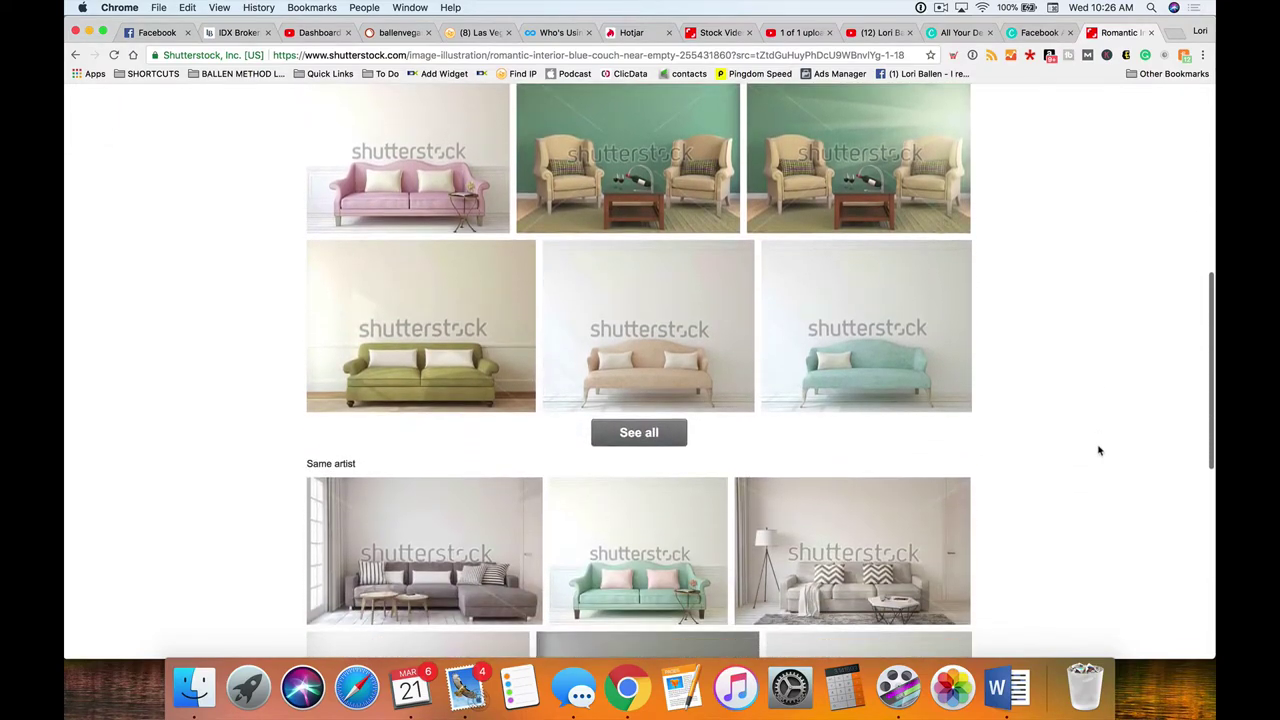
scroll(1098, 451, up, 9)
scroll(1098, 451, down, 2)
scroll(1098, 451, down, 1)
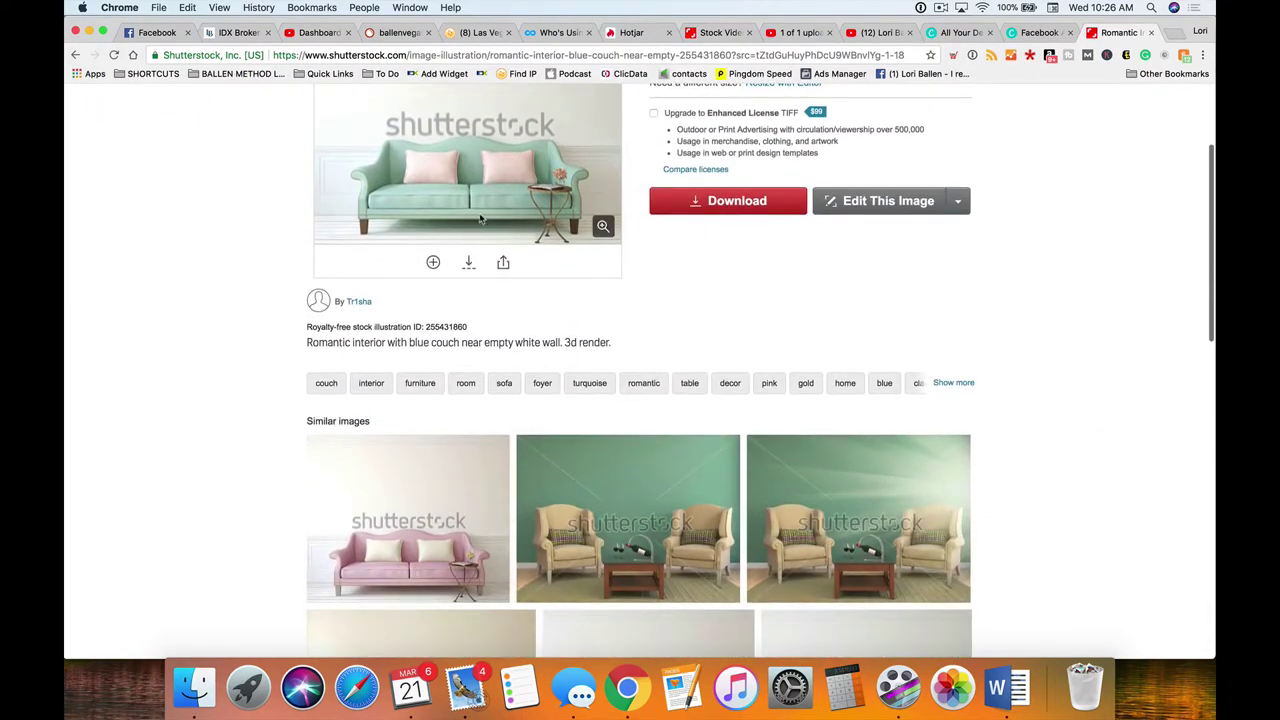
scroll(1044, 279, up, 2)
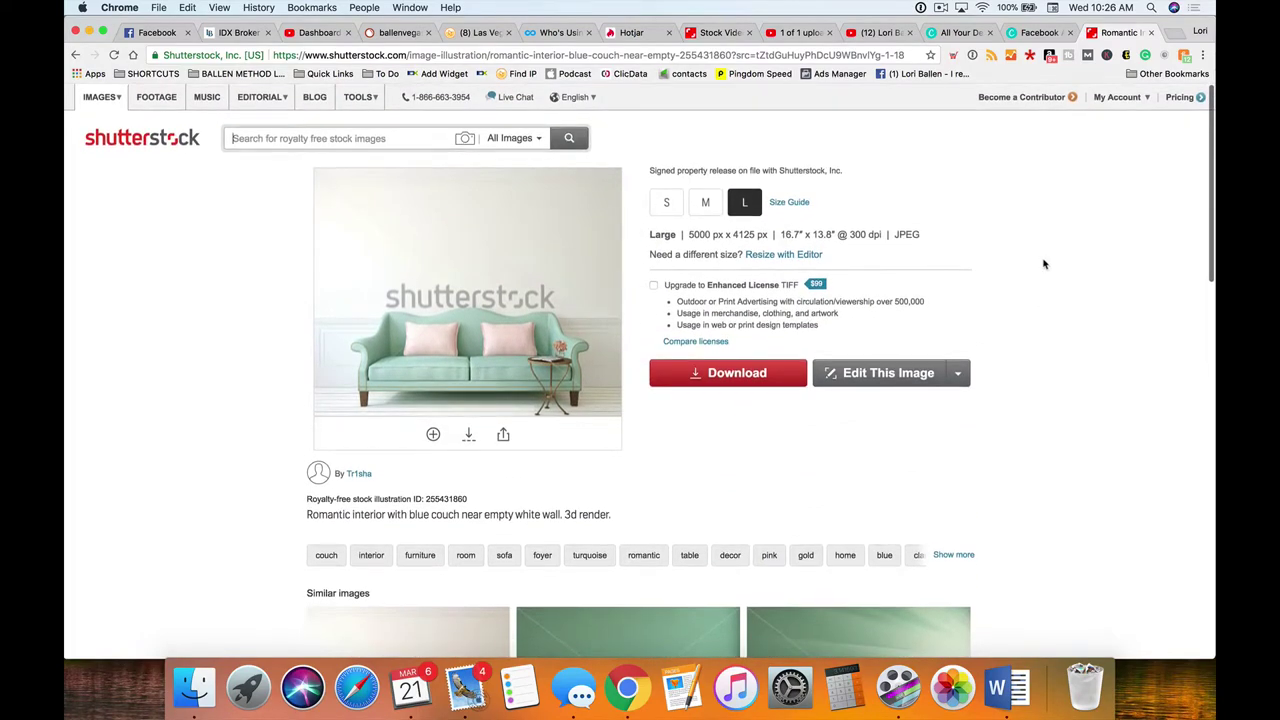
click(1030, 34)
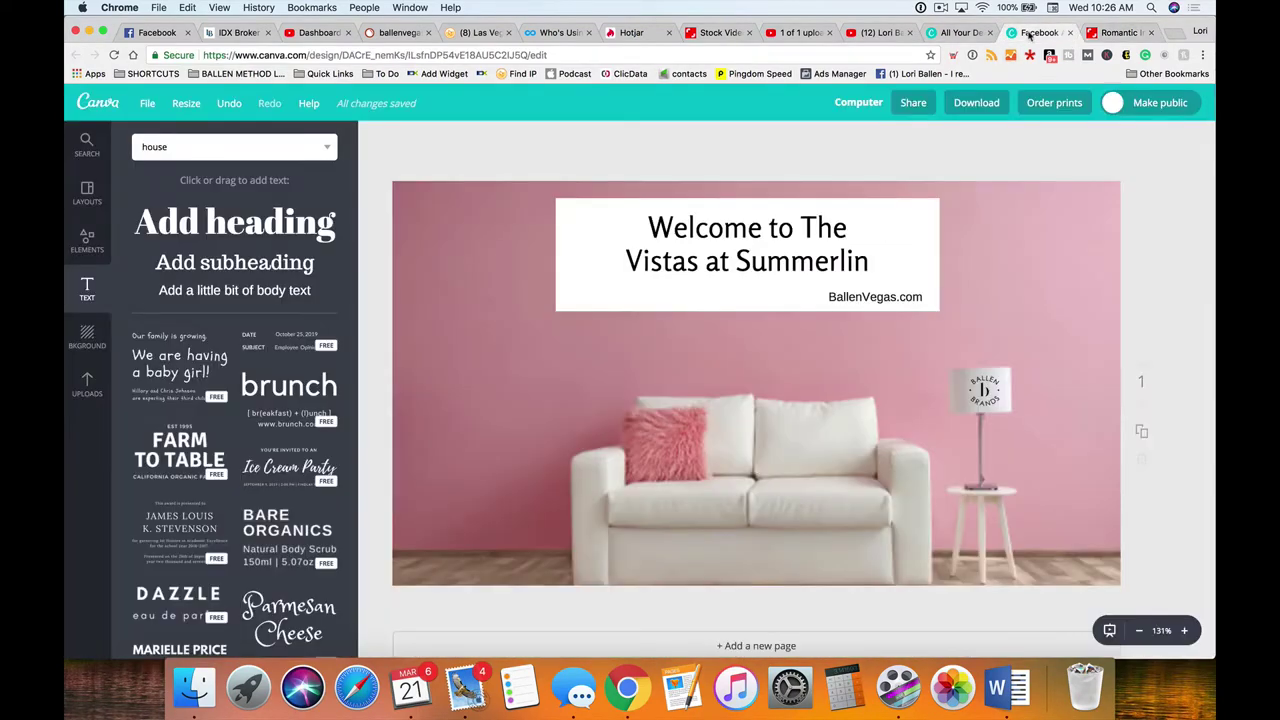
click(960, 33)
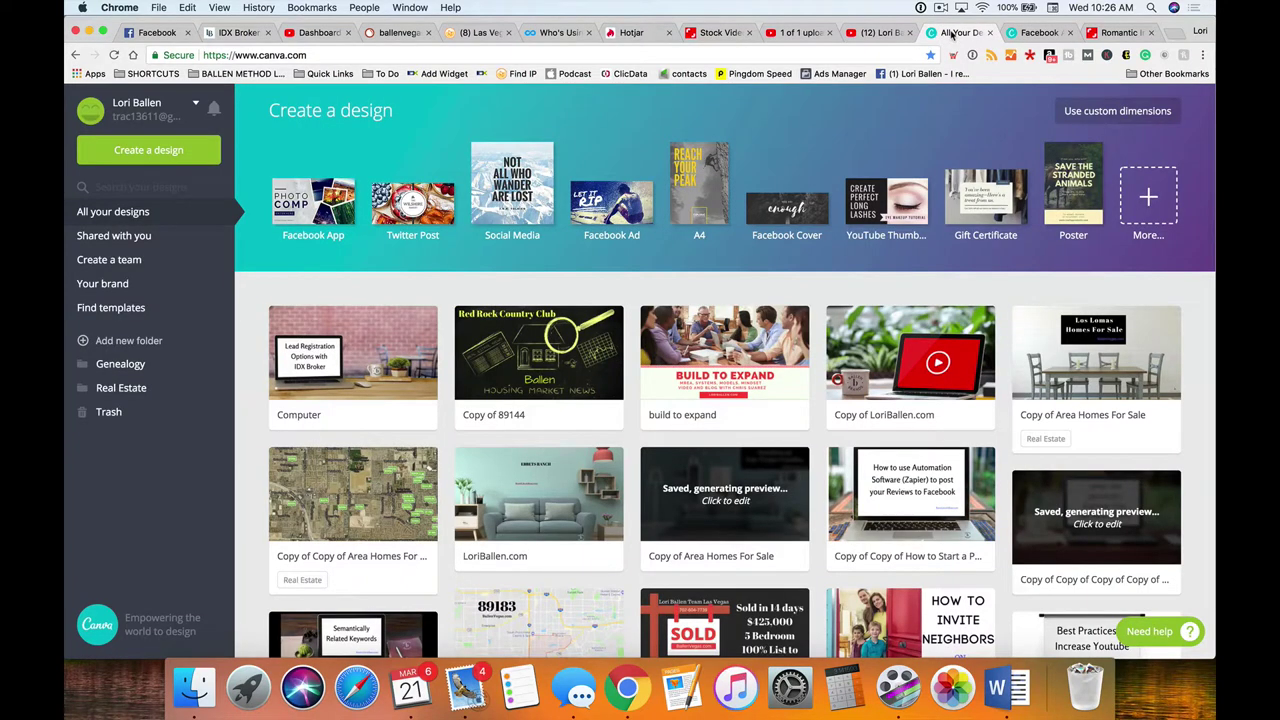
click(1033, 36)
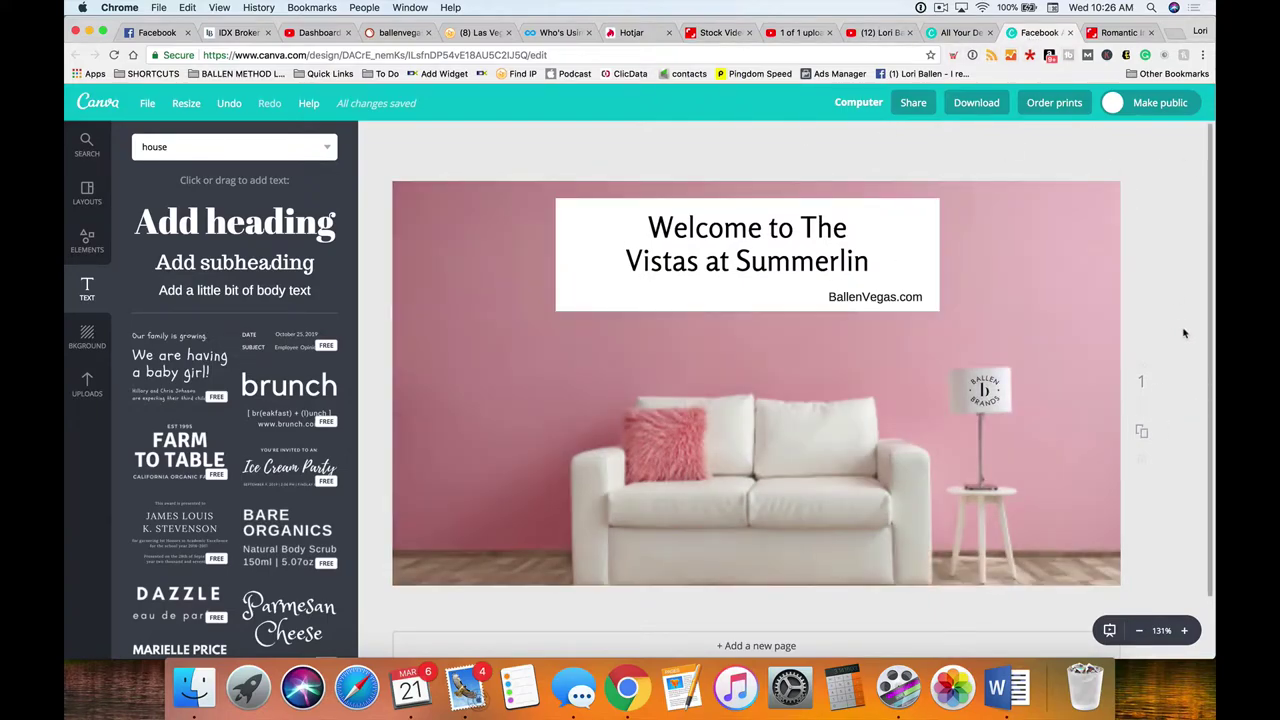
click(1101, 31)
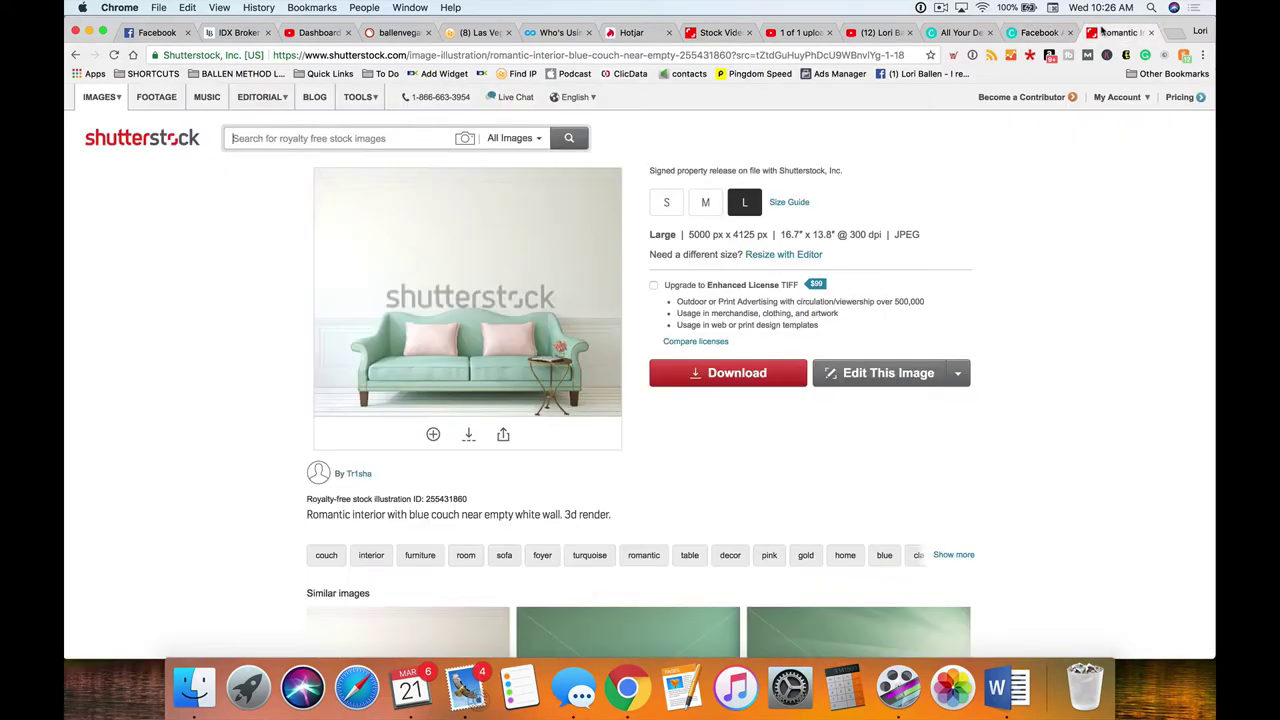
click(945, 33)
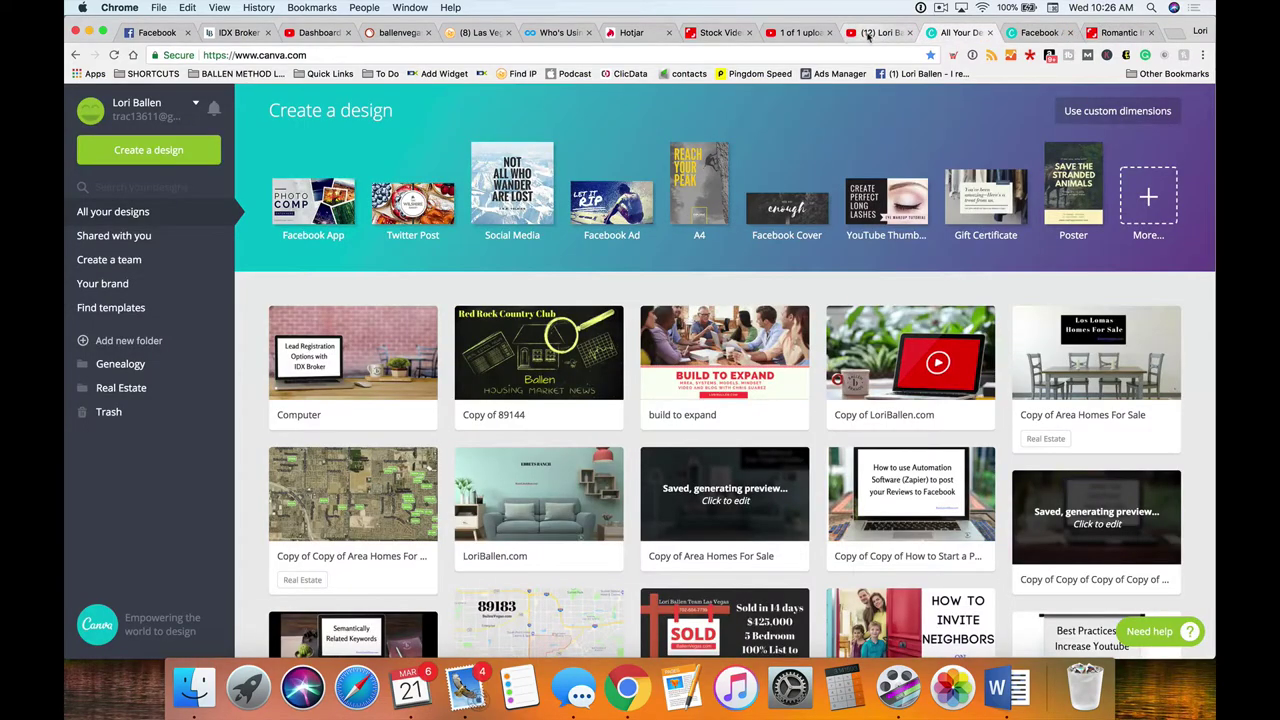
Switch to the YouTube upload page and review its custom thumbnail option, tools and upload checklist
click(866, 33)
click(788, 33)
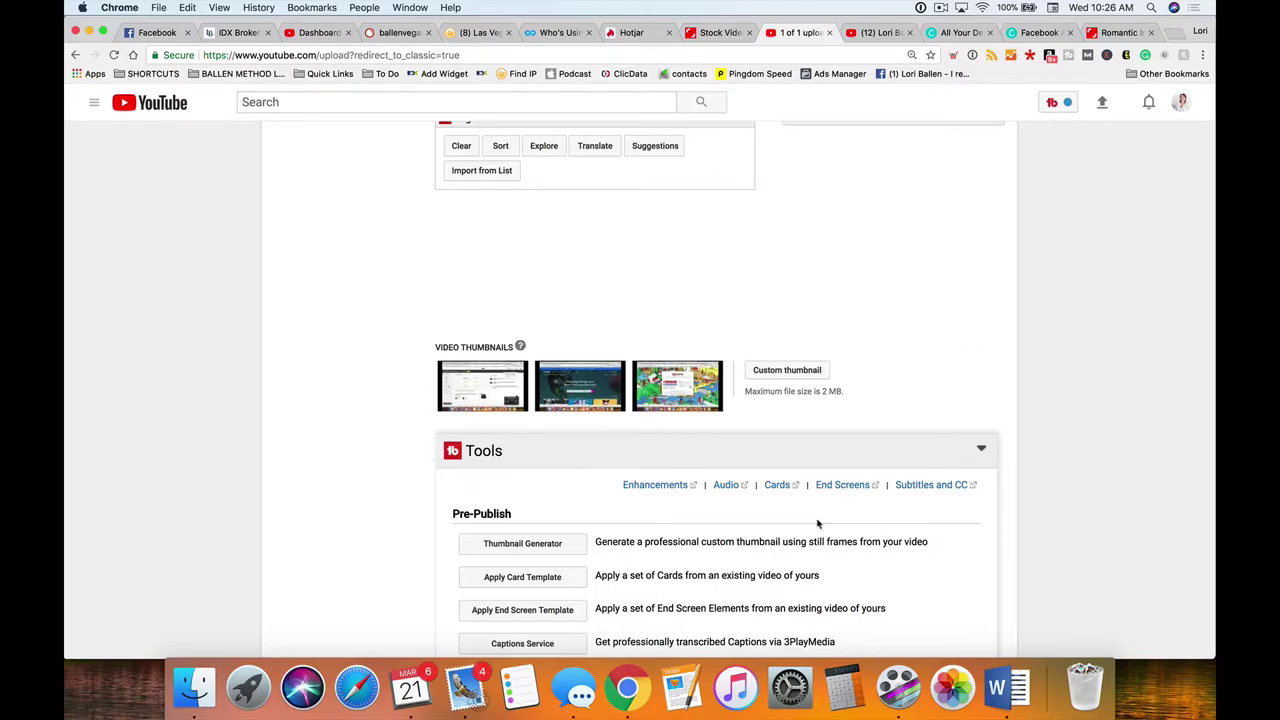
scroll(876, 353, down, 3)
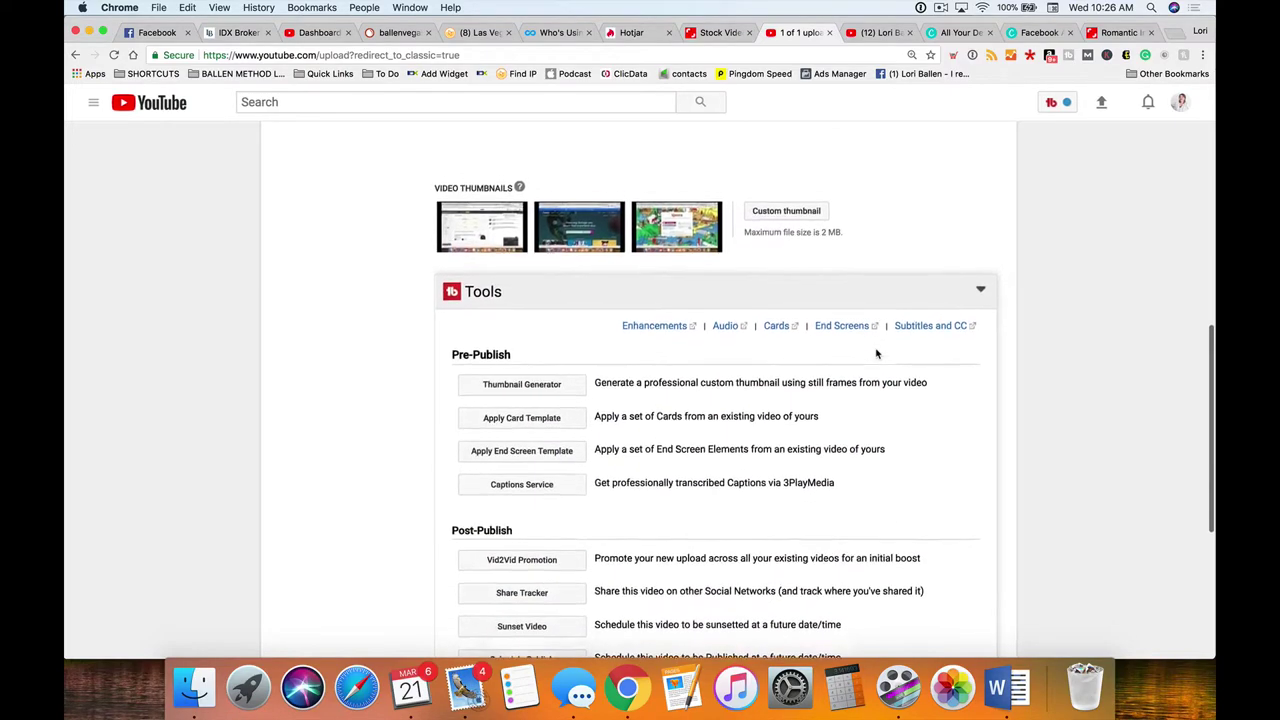
scroll(876, 353, up, 4)
scroll(614, 354, up, 5)
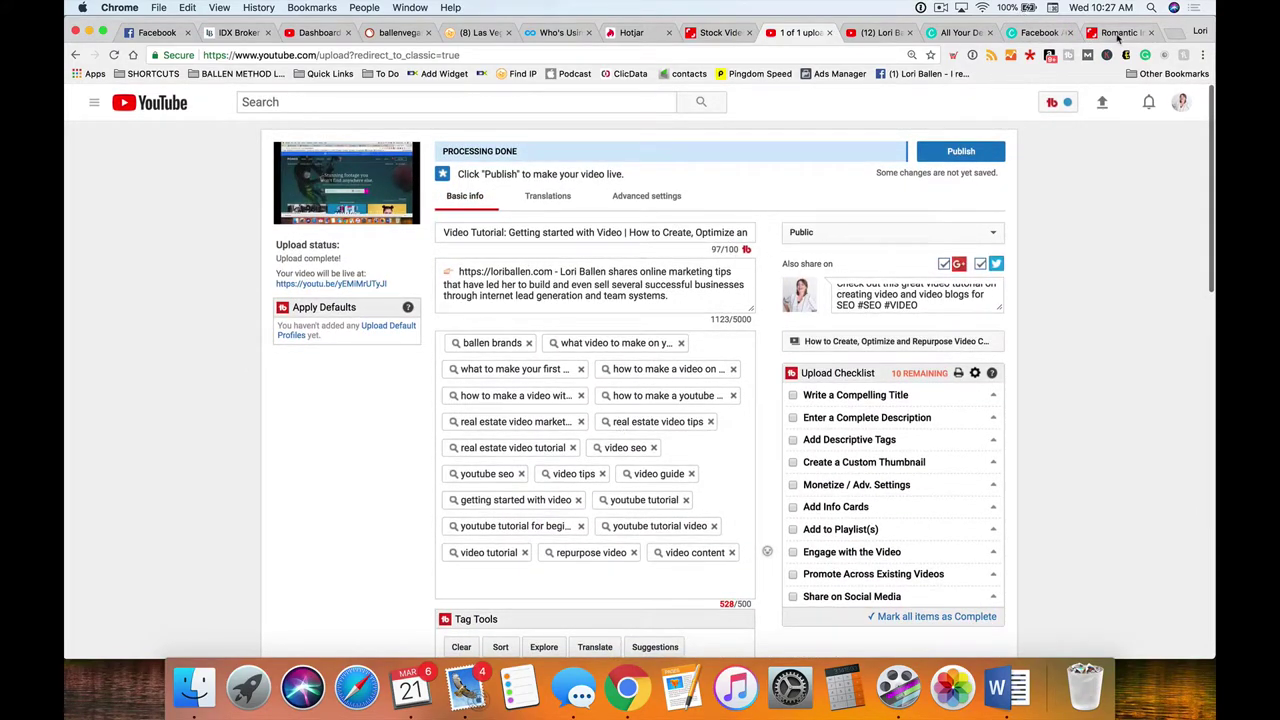
Return to Canva, browse the overview of all designs and reopen the design named Computer
click(1028, 35)
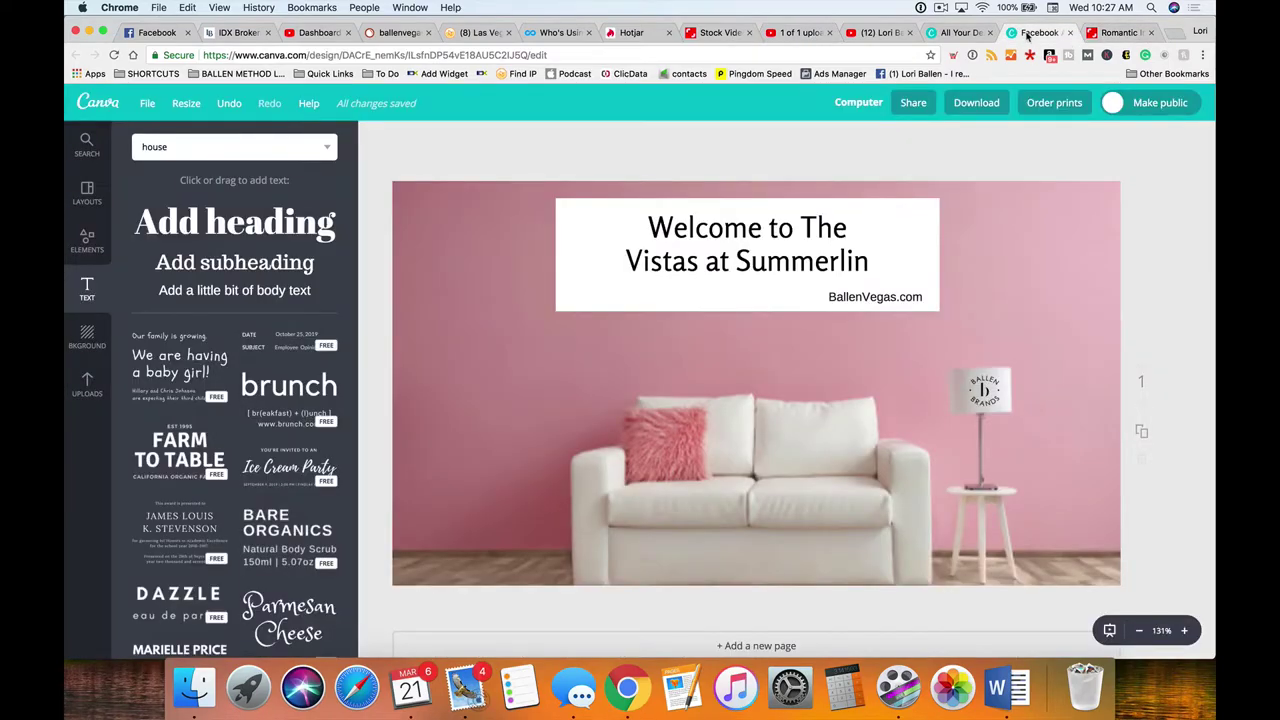
click(87, 390)
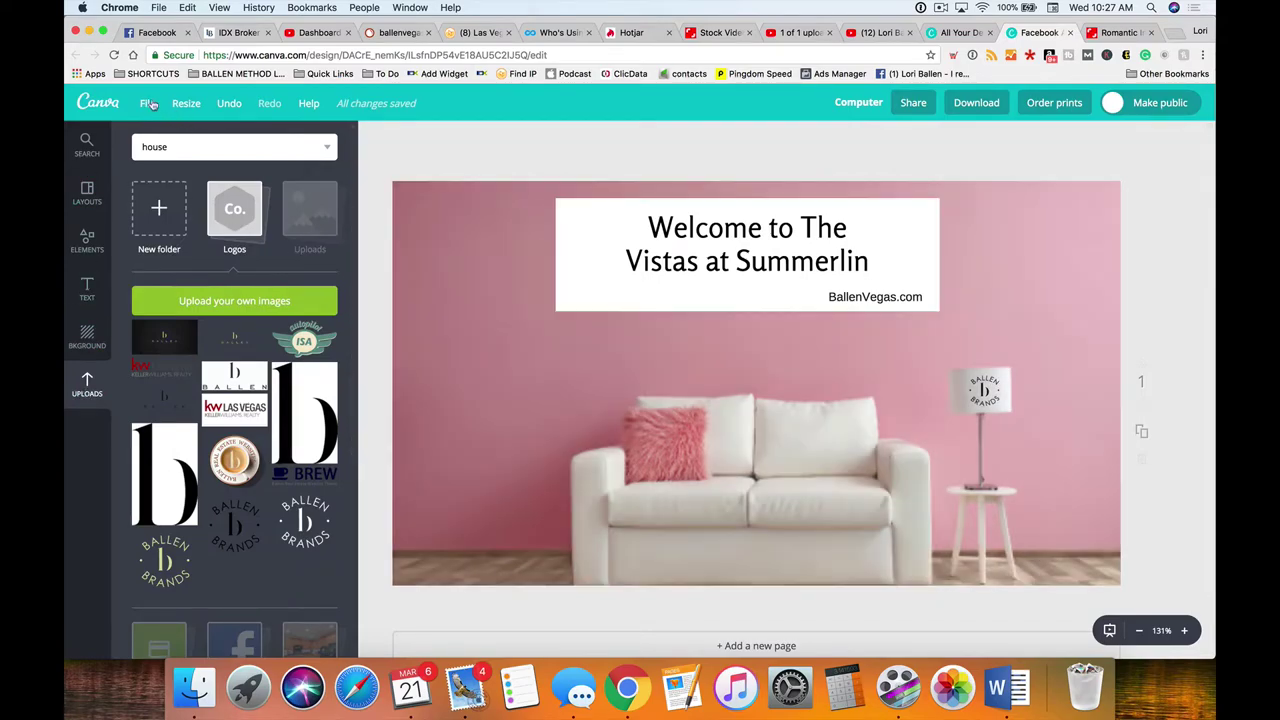
click(100, 104)
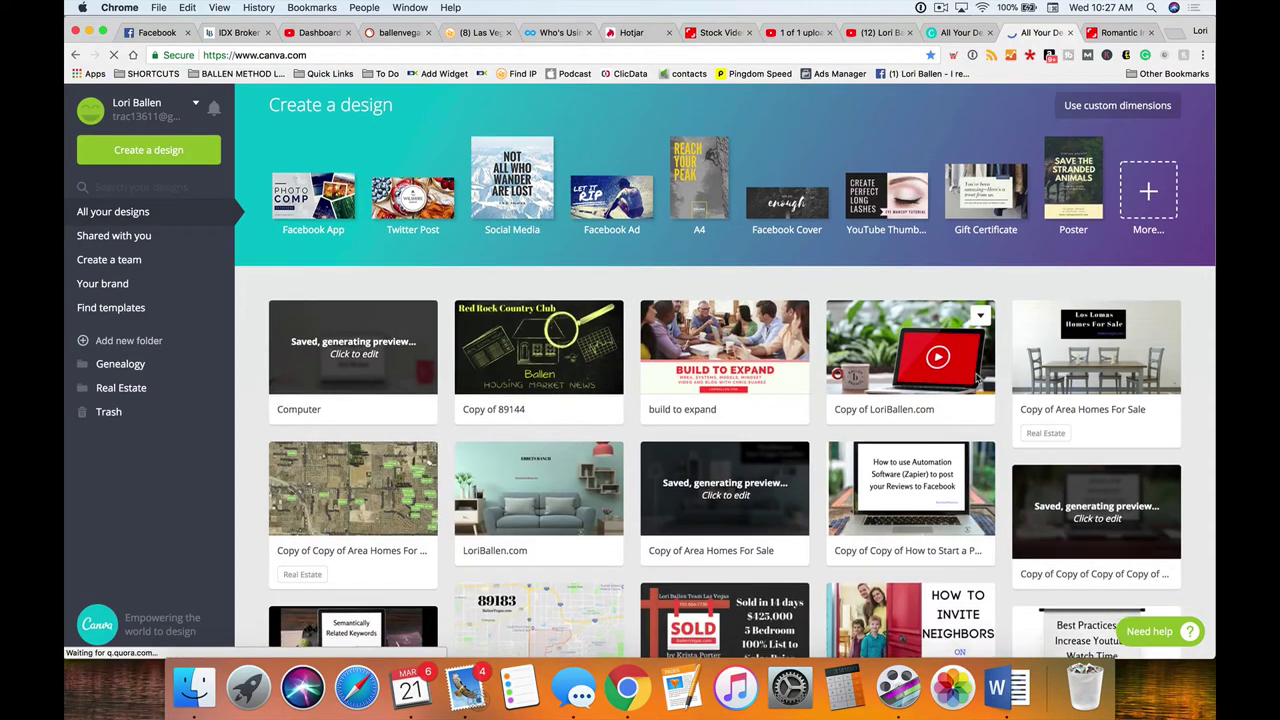
scroll(978, 378, down, 2)
scroll(1092, 462, down, 5)
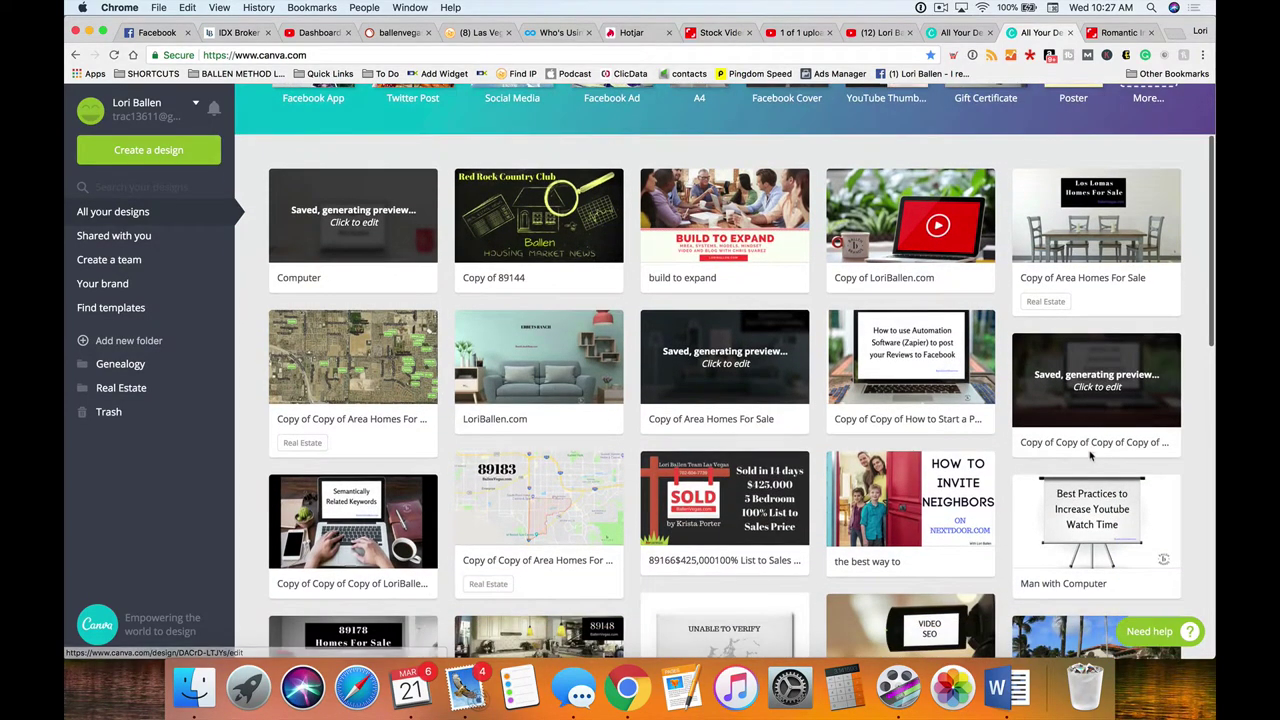
scroll(401, 368, up, 7)
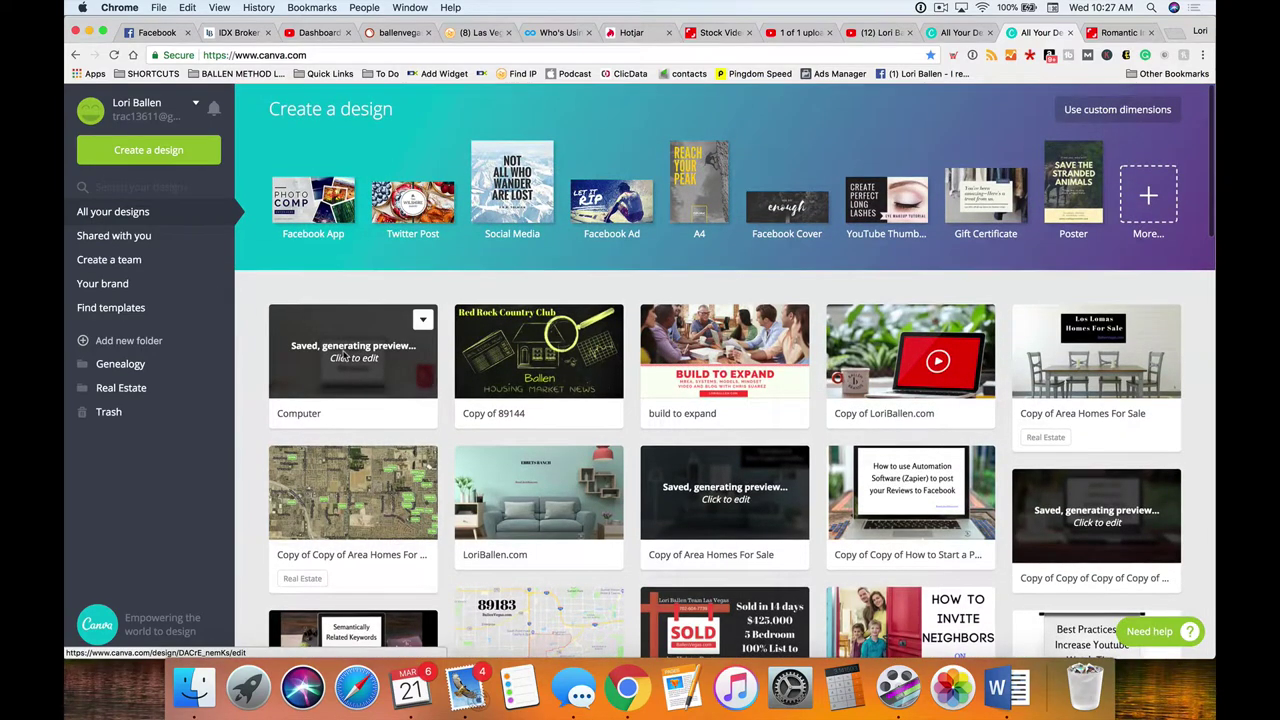
click(343, 357)
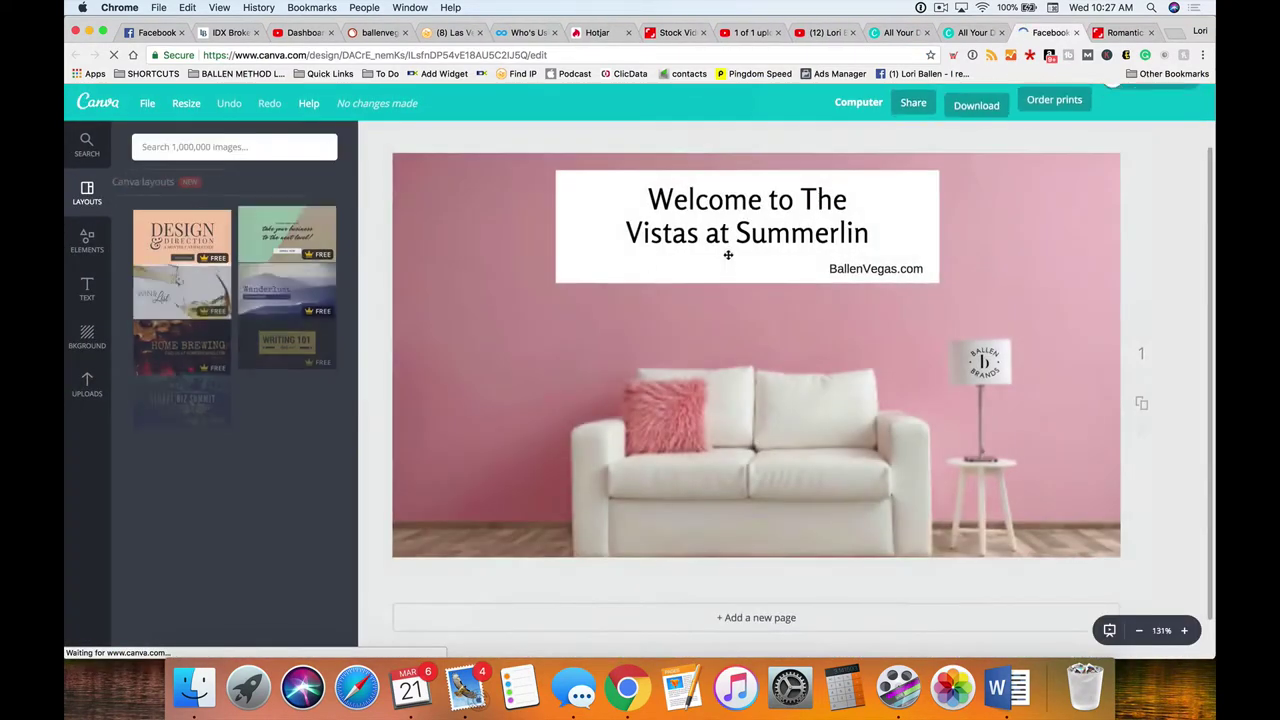
Show the folders of uploaded images and open the Computers folder
click(87, 385)
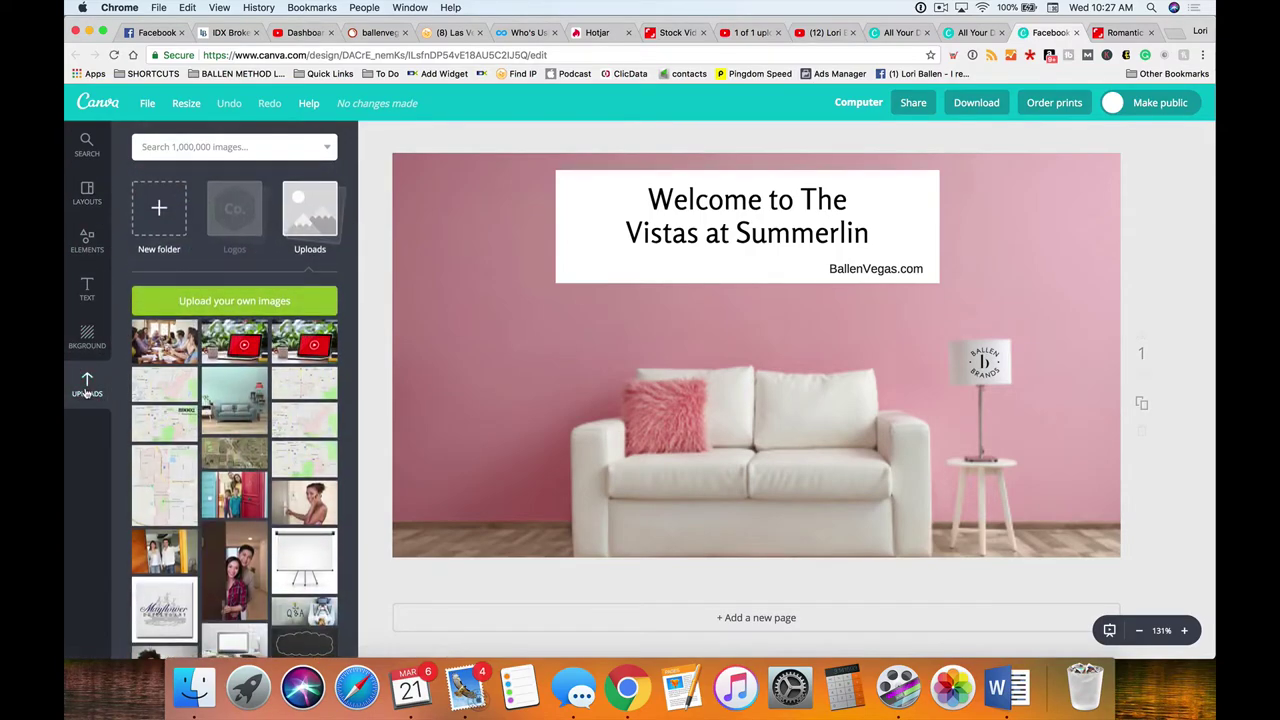
click(315, 217)
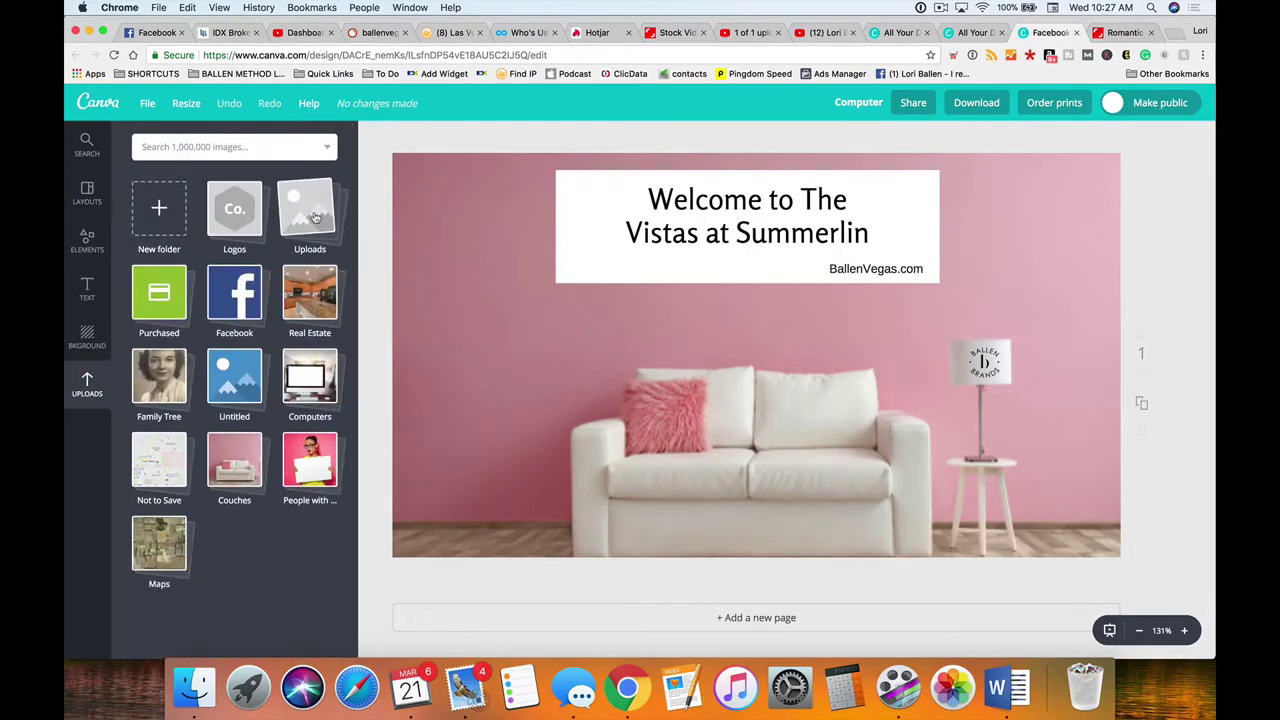
click(313, 390)
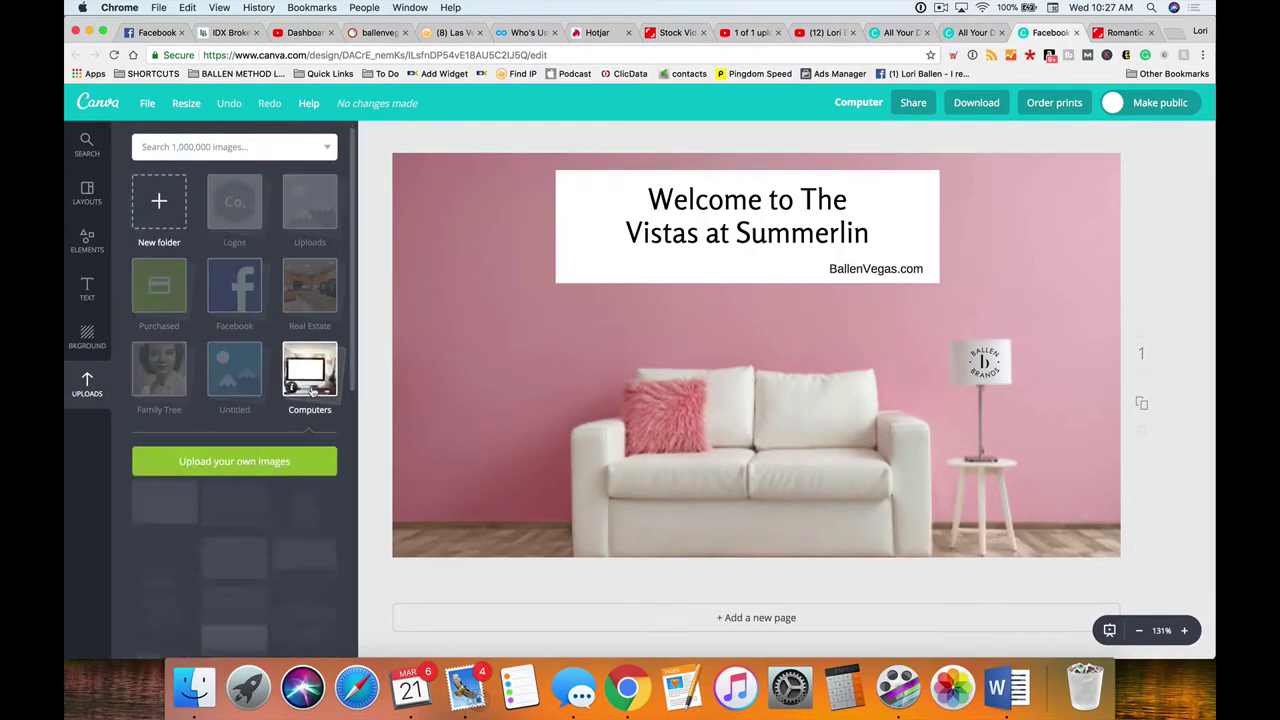
Add the Computers folder image with the laptop, red alarm clock and red mug, and make it the full background of the design
scroll(250, 365, down, 3)
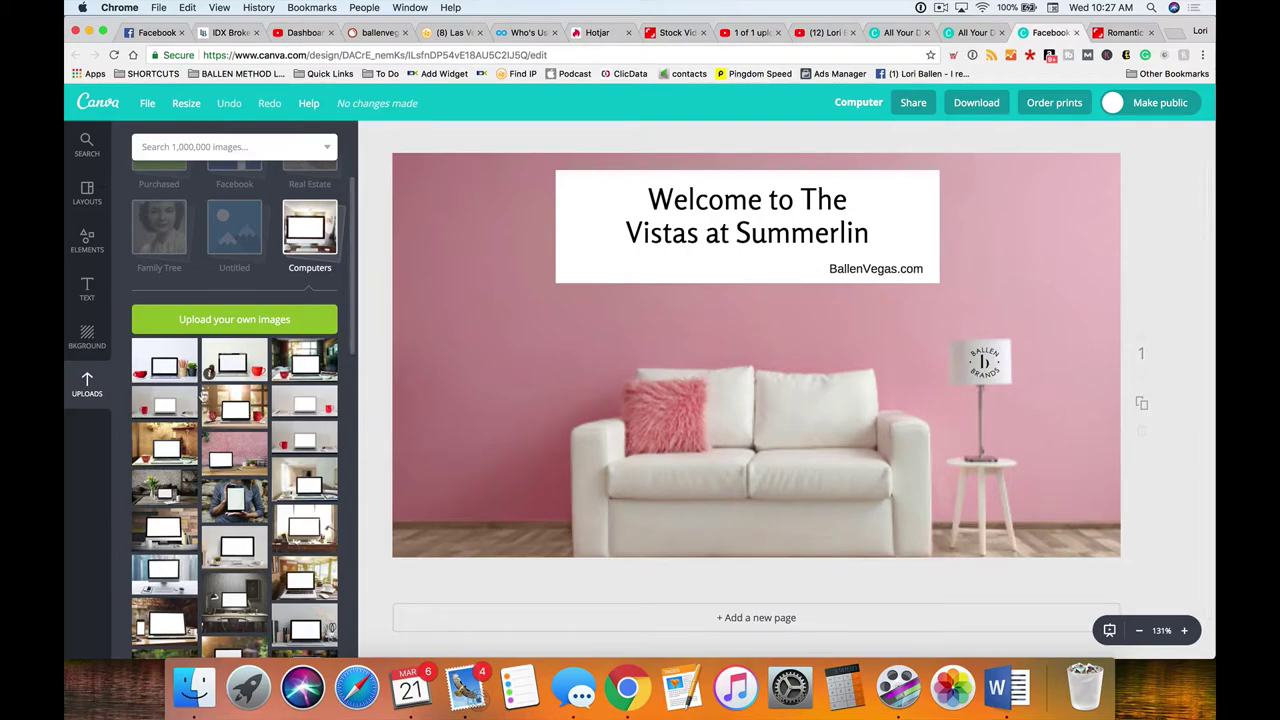
click(240, 408)
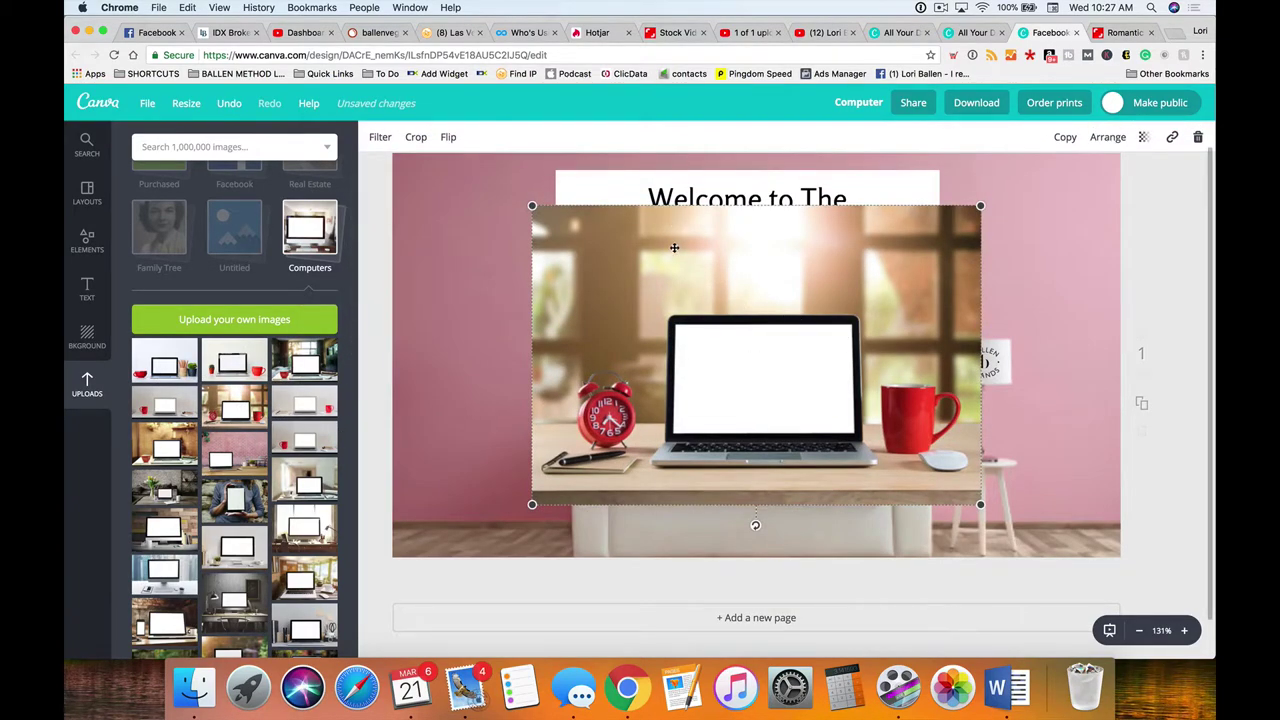
drag(674, 247, 616, 250)
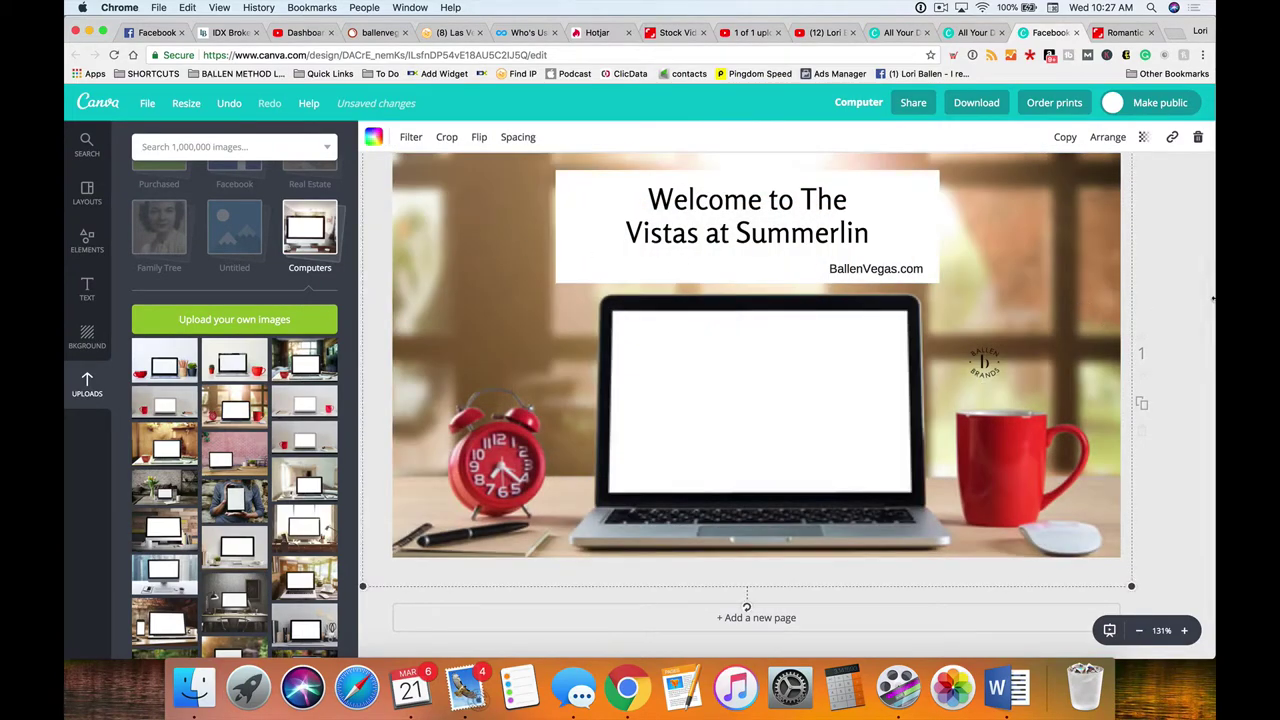
Remove the white box, website text and logo from the design, and move the welcome heading onto the laptop's blank screen
click(920, 200)
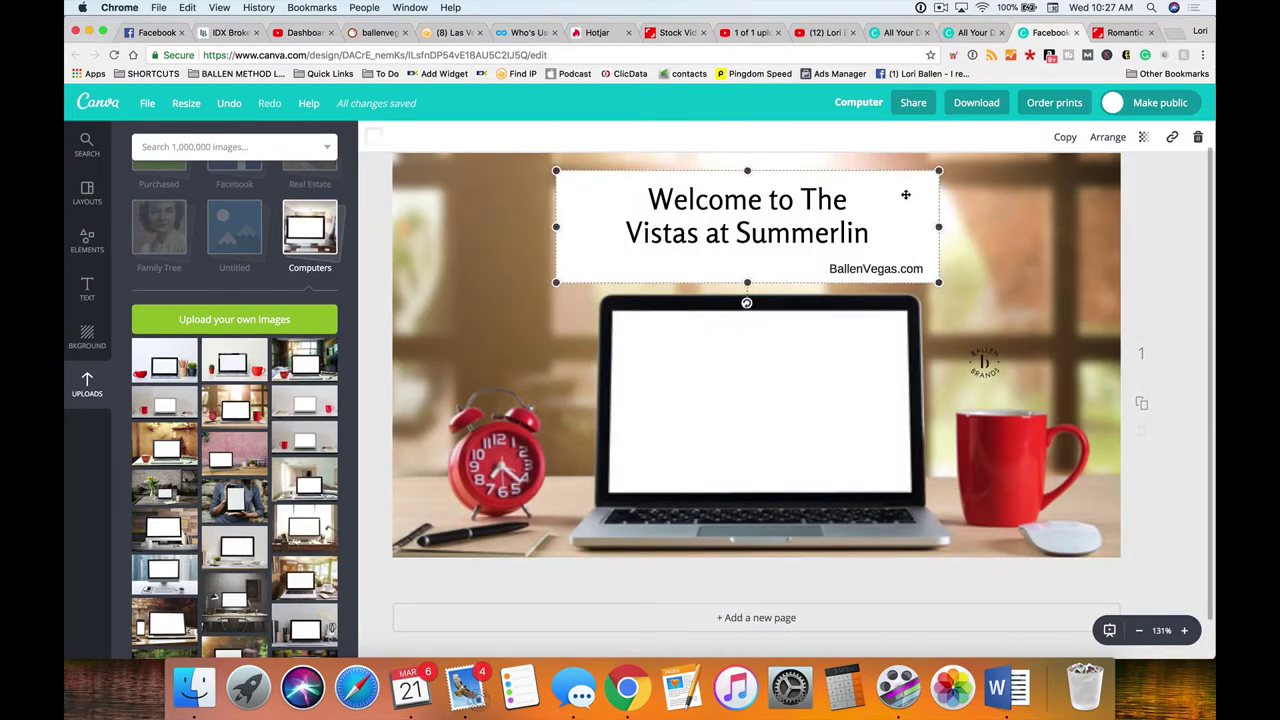
key(Escape)
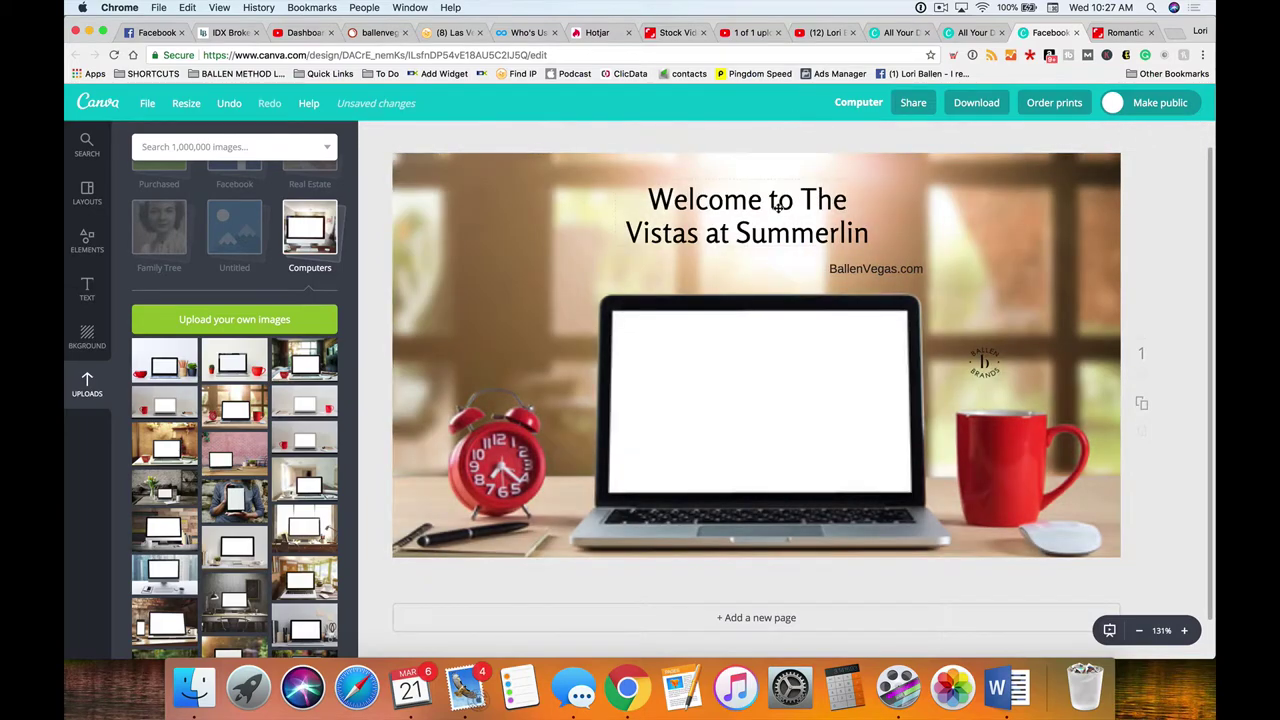
drag(778, 205, 803, 397)
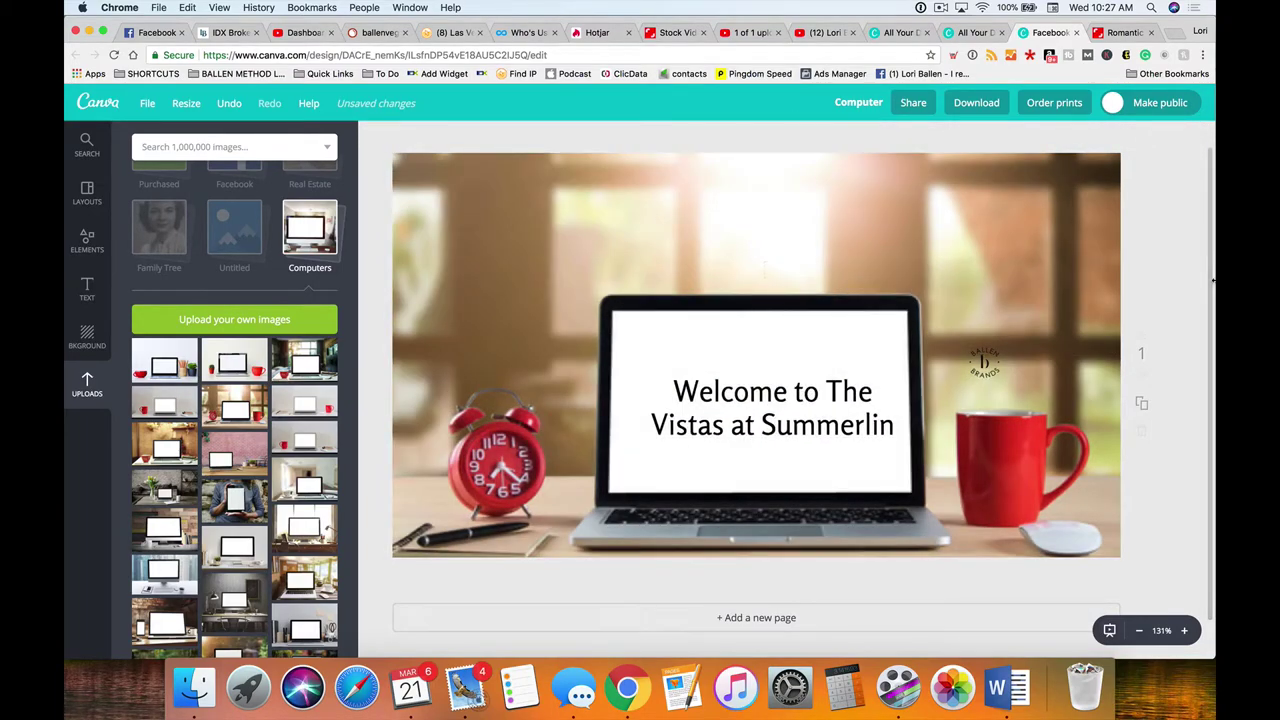
drag(984, 362, 1190, 350)
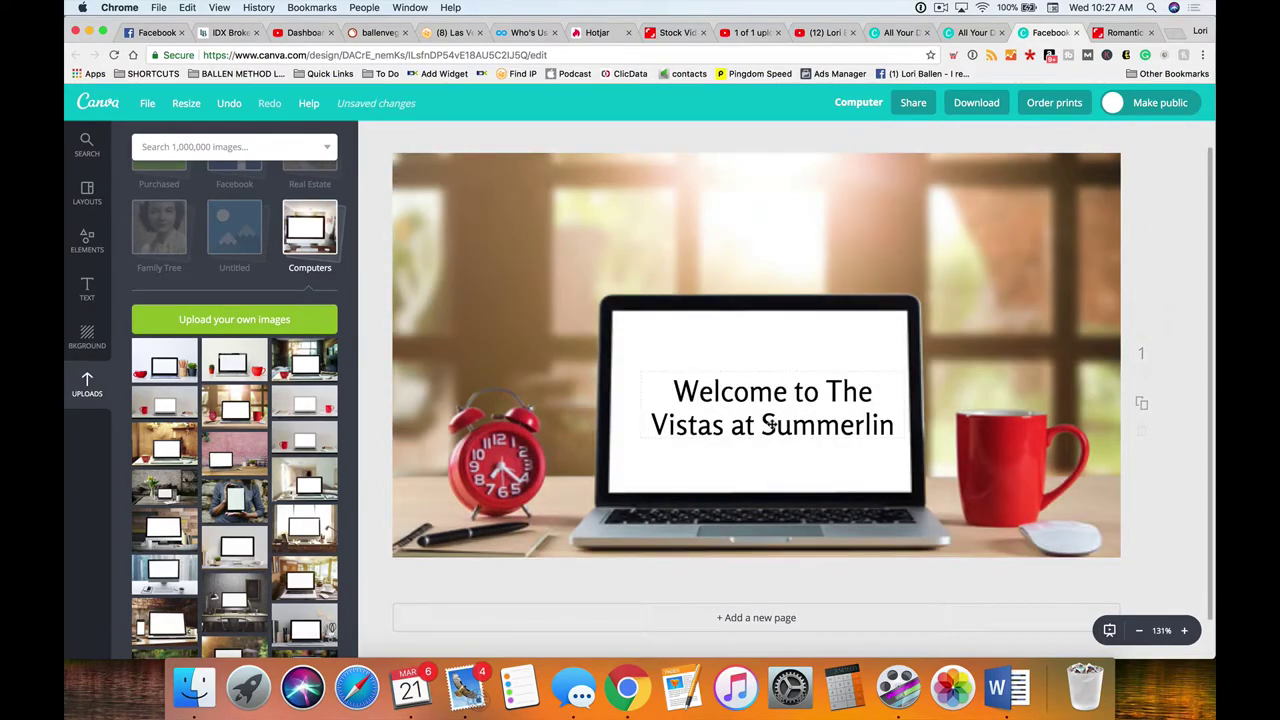
drag(771, 423, 768, 400)
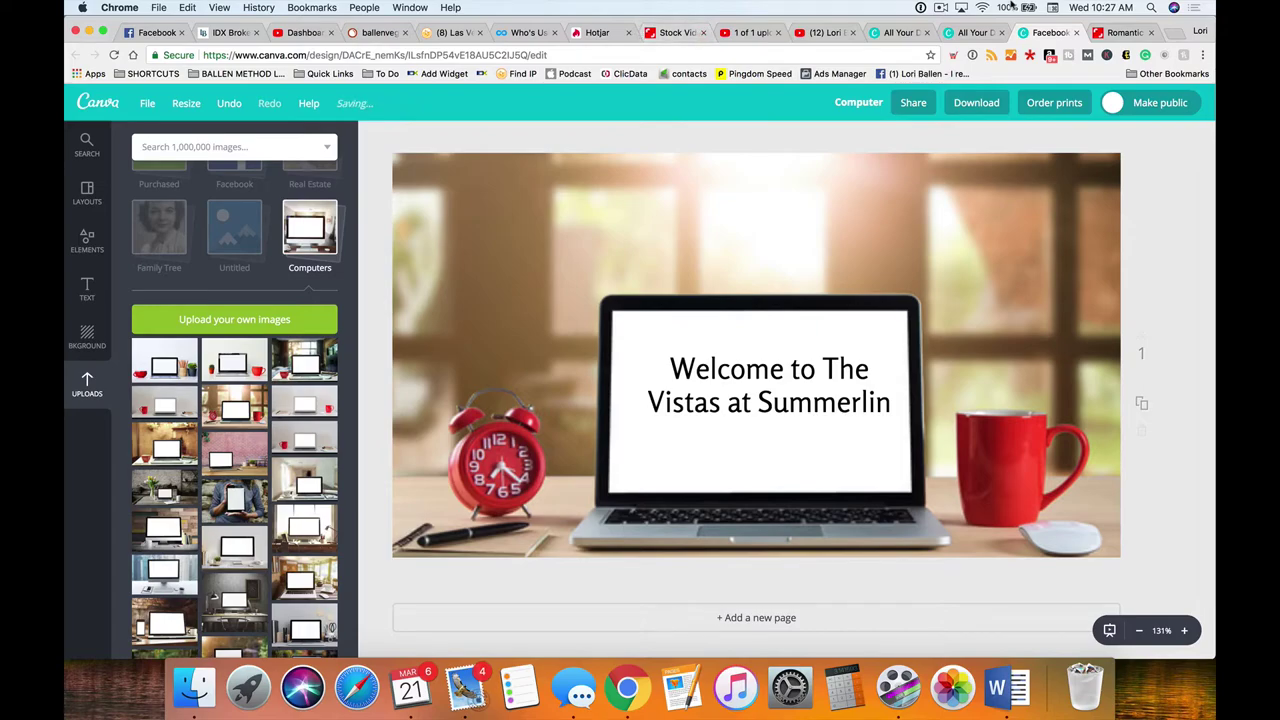
Replace the heading with the video title from the YouTube upload page, "Video Tutorial: Getting started with Video | How to Create, Optimize and Repurpose Video Content"
click(845, 33)
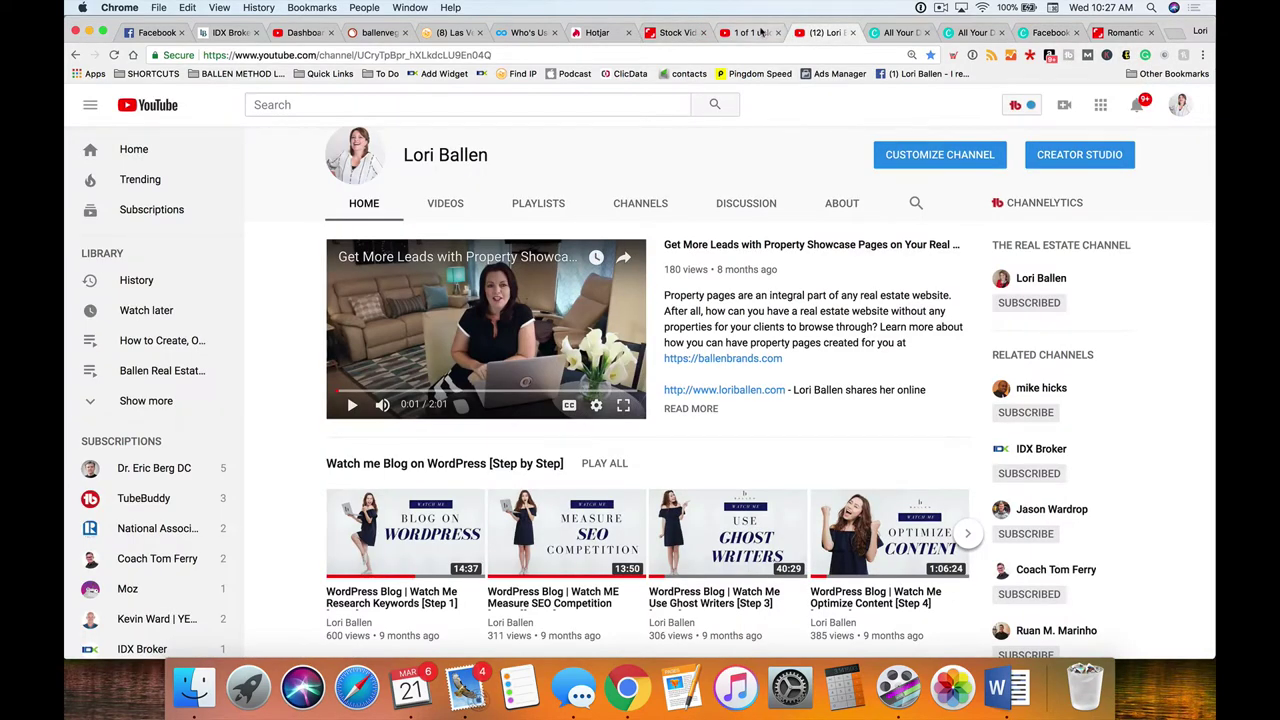
click(853, 33)
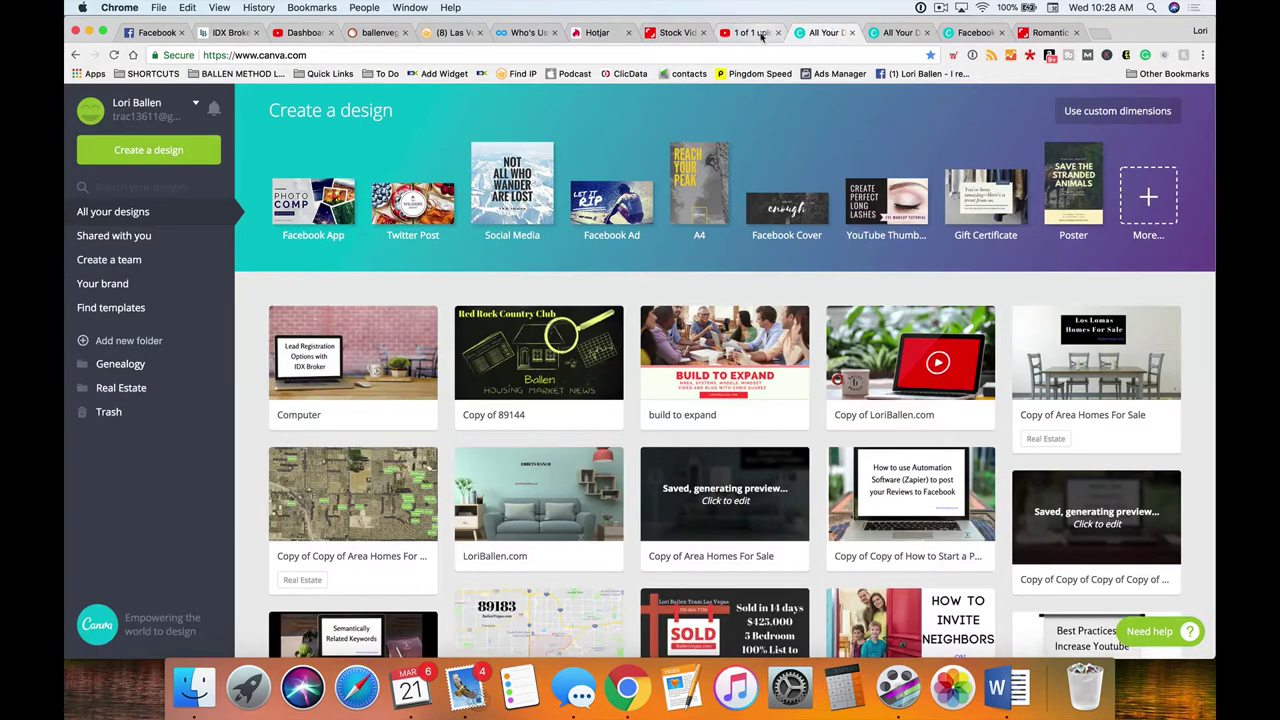
click(750, 33)
triple_click(517, 232)
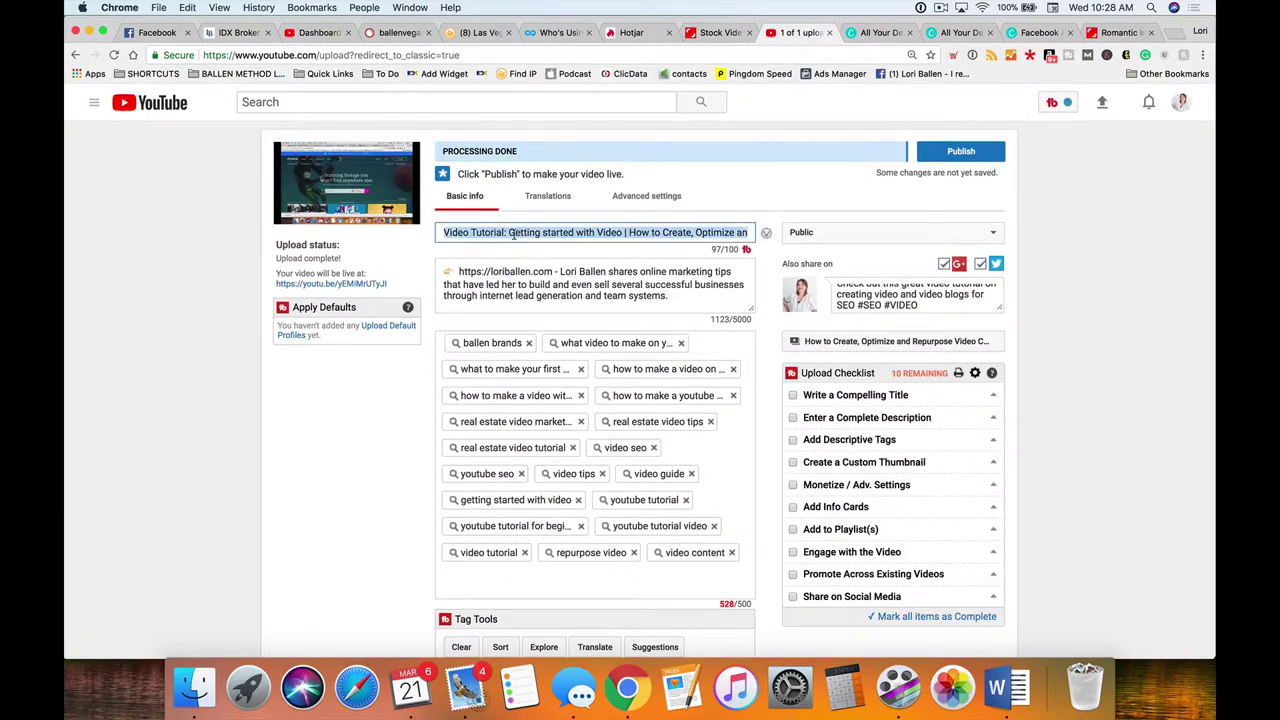
click(1040, 33)
double_click(801, 402)
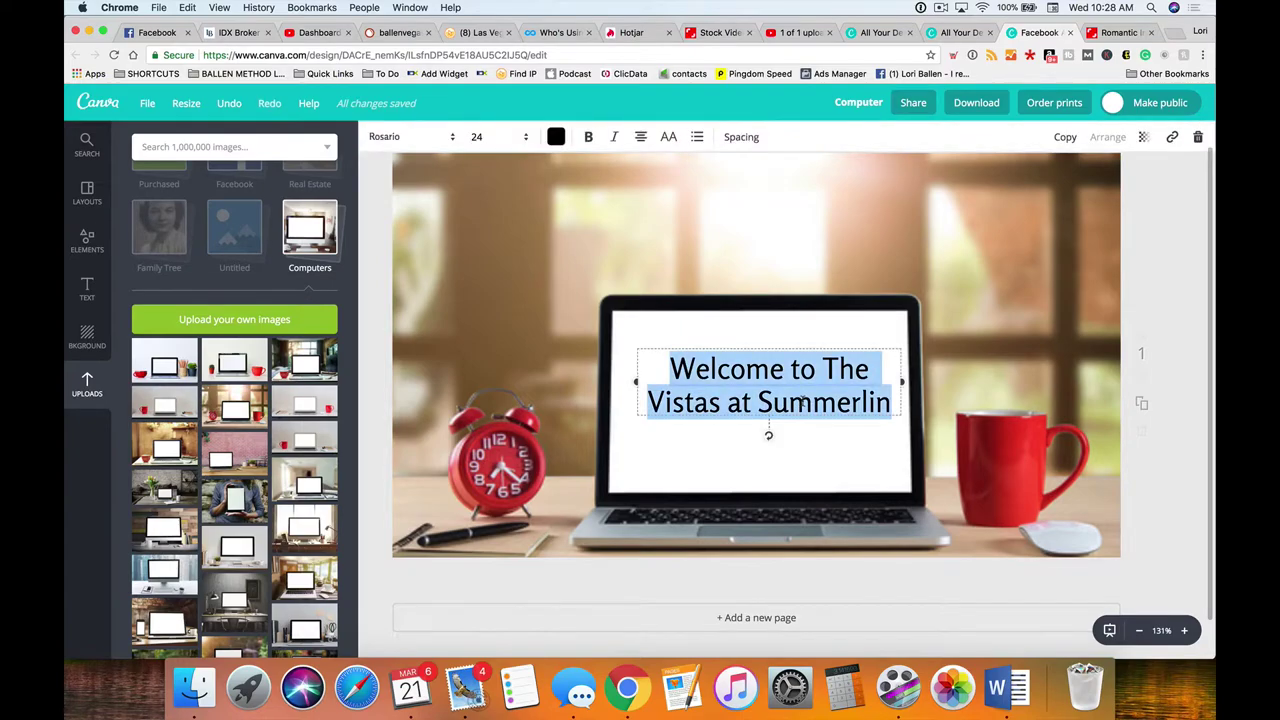
text(Video Tutorial: Getting started with Video | How to Create, Optimize and Repurpose Video Content)
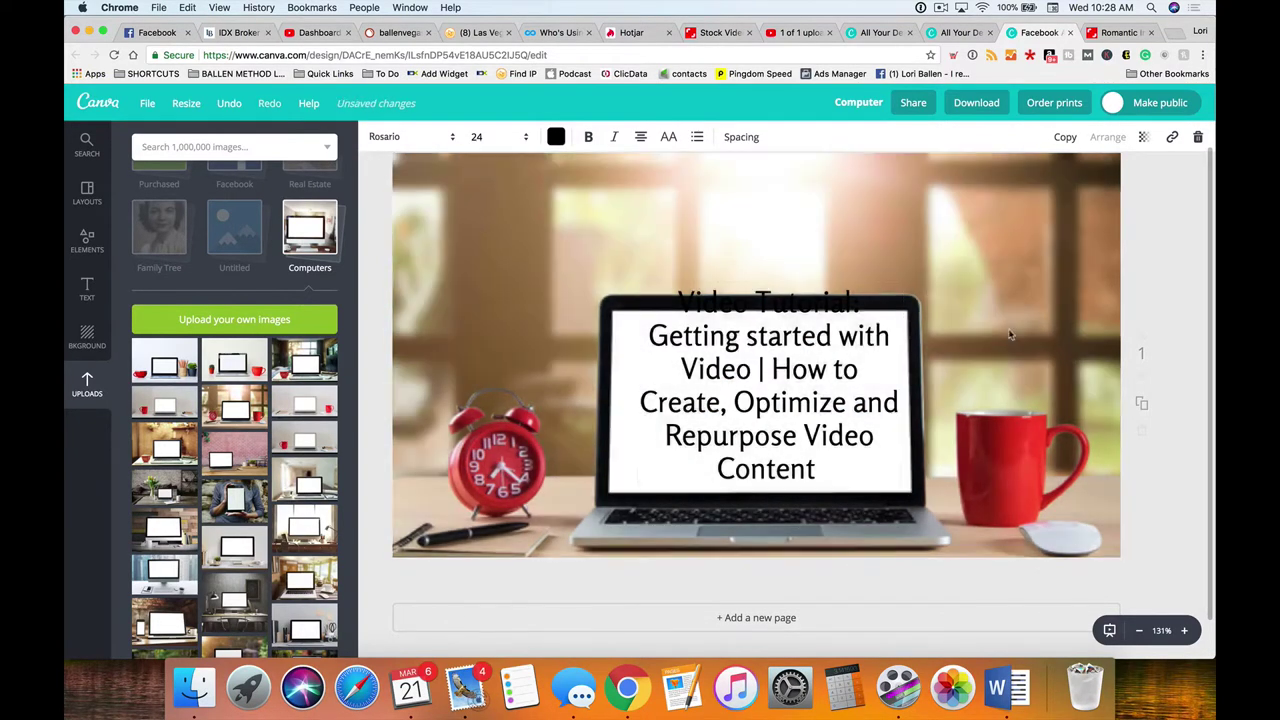
Set the whole title's font size to 21 and reposition the text box within the laptop screen
key(super+Up)
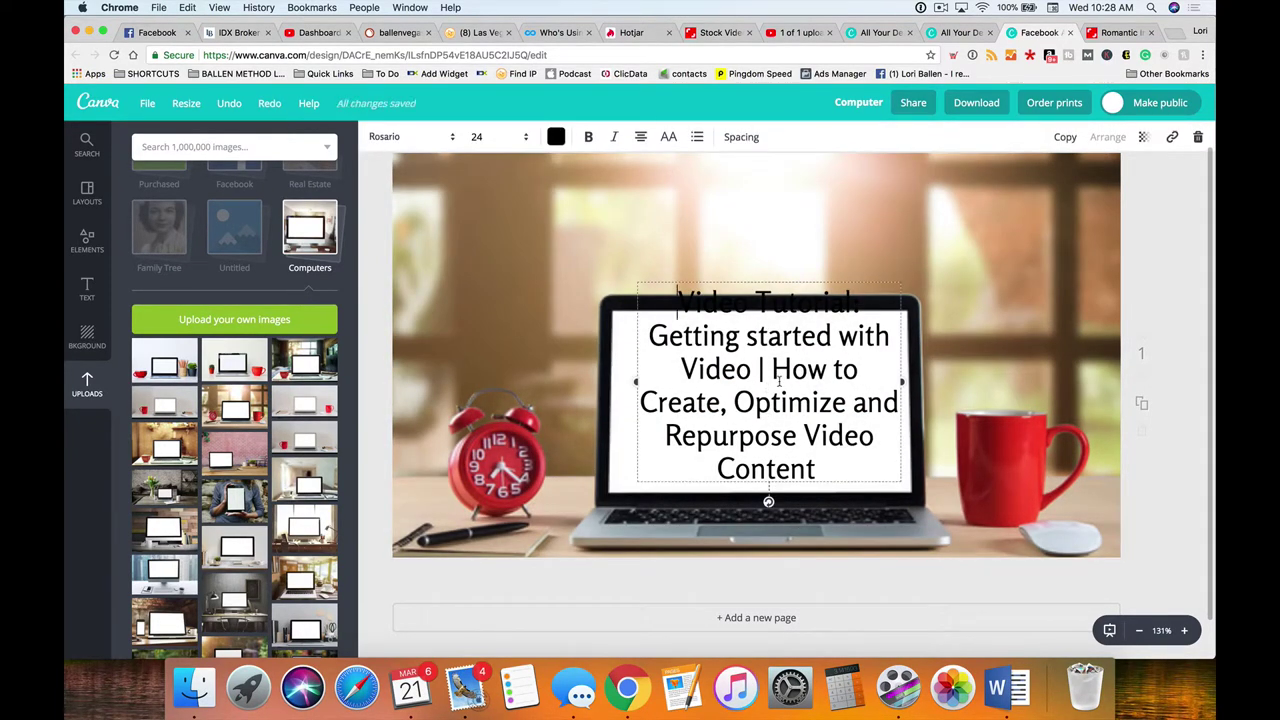
key(super+a)
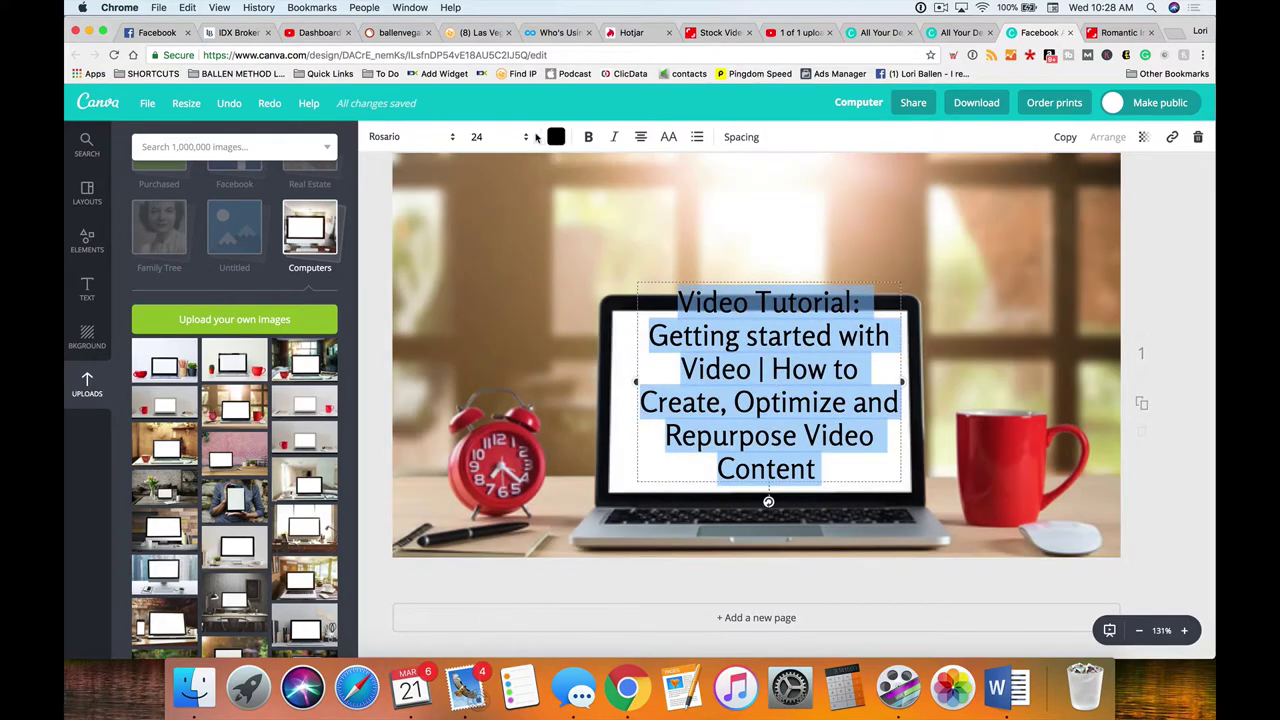
click(500, 137)
click(481, 317)
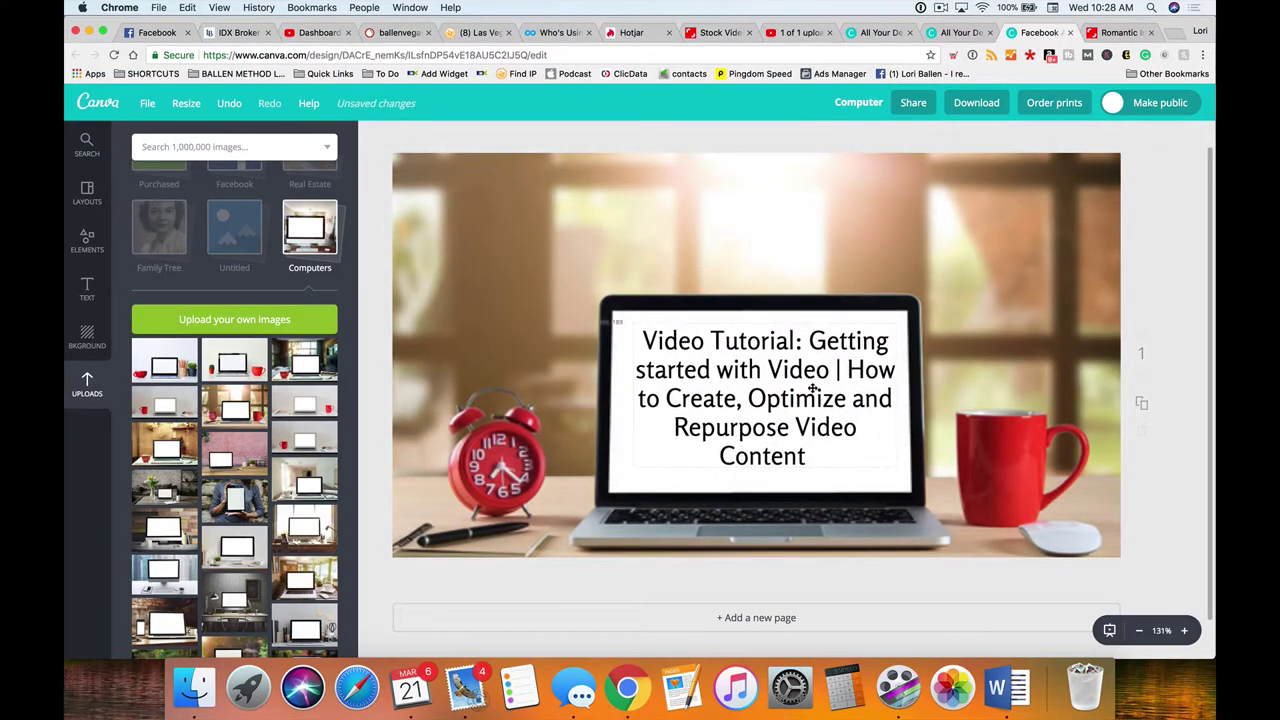
drag(812, 388, 810, 385)
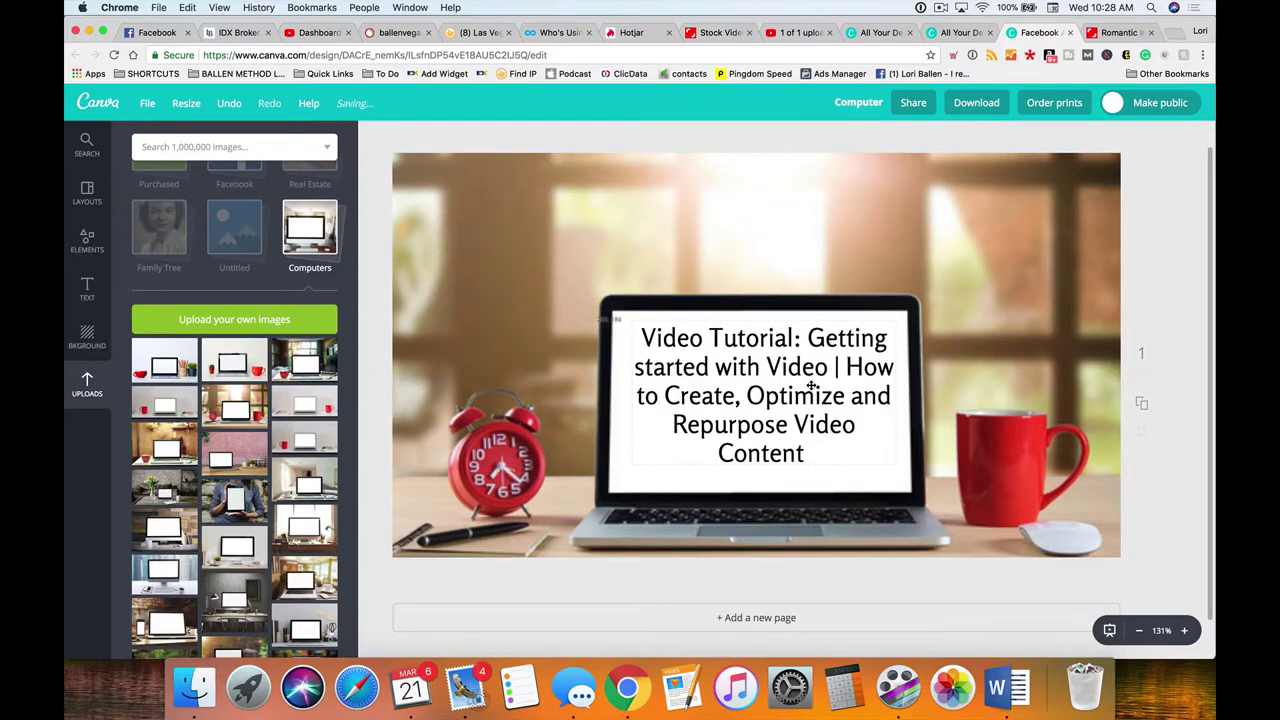
Replace the vertical bar before "How to Create" with a line break and set the title's line height to 1.34
click(842, 367)
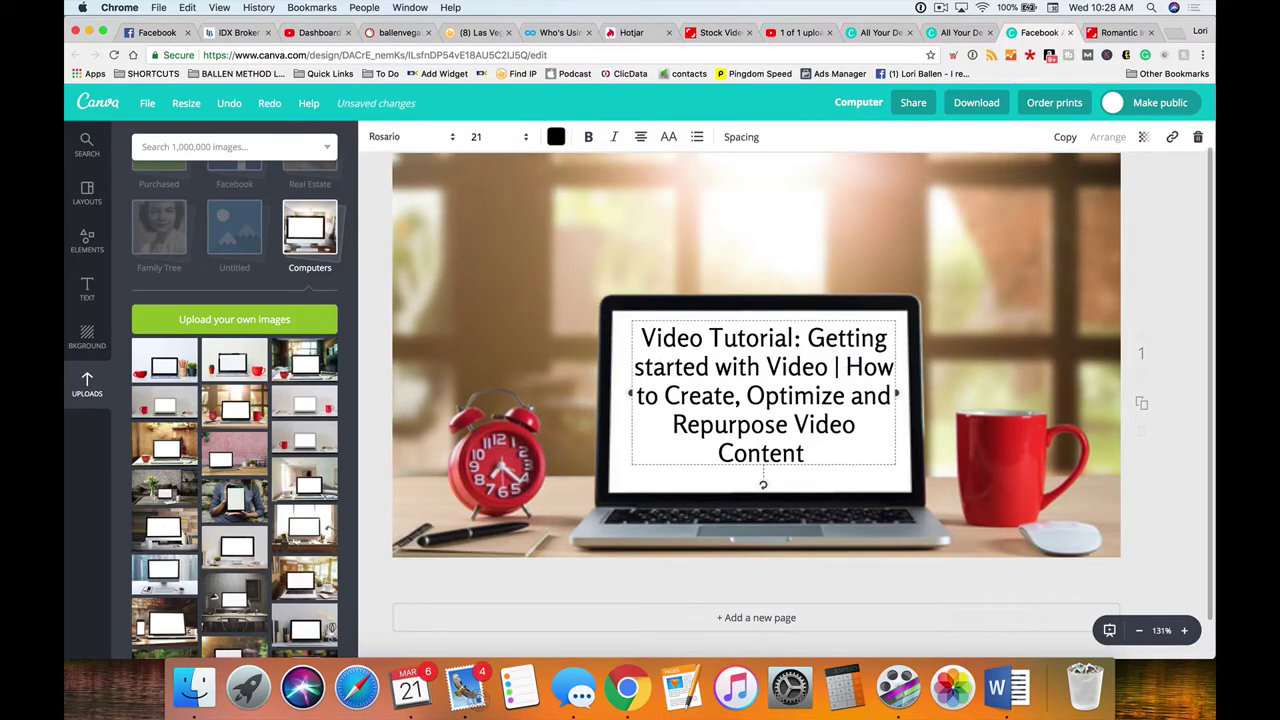
key(BackSpace)
key(BackSpace)
key(Return)
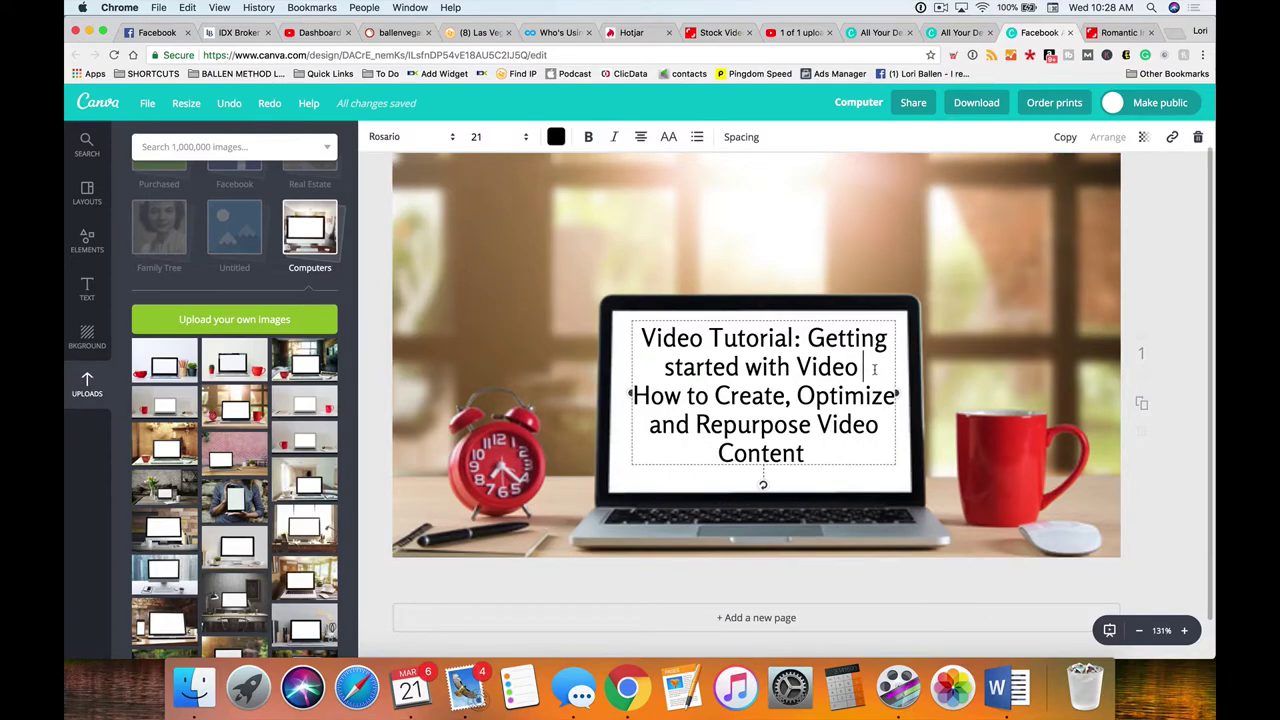
click(735, 139)
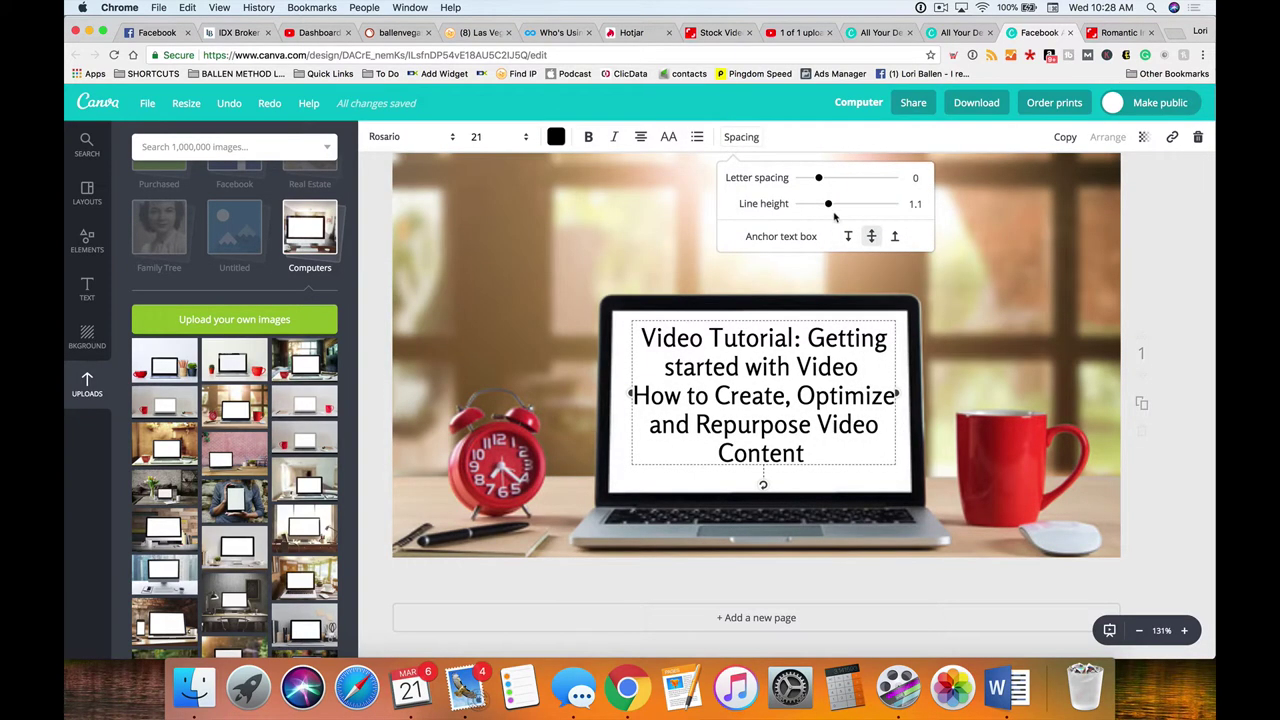
drag(830, 205, 839, 204)
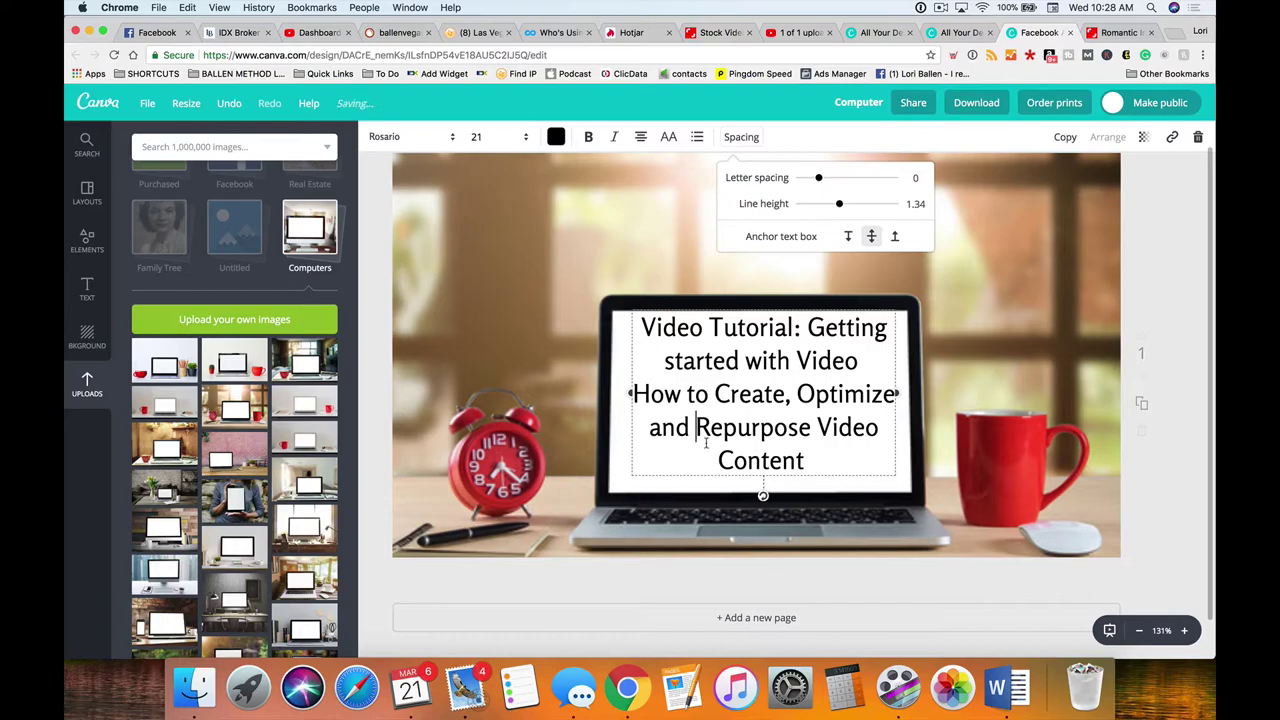
Break the title before "Video Content" and "Getting", drop the colon after "Video Tutorial", and widen the text box to the laptop screen's width
key(Return)
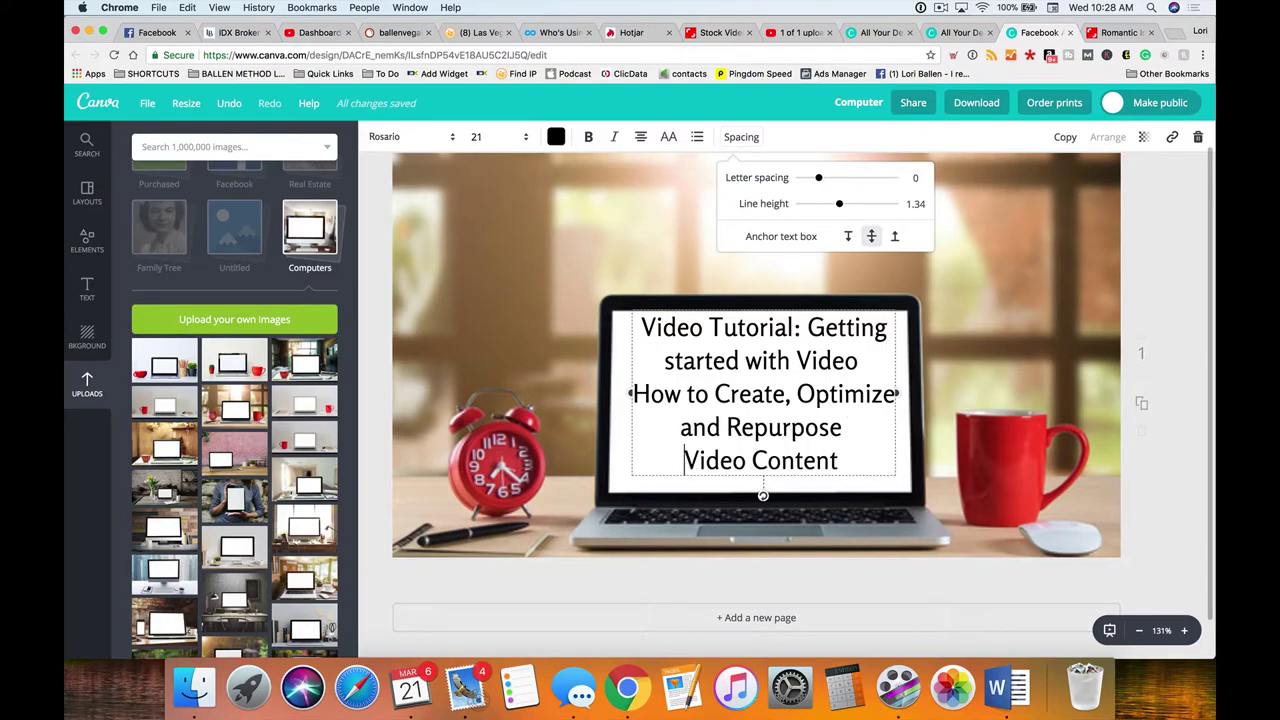
click(806, 312)
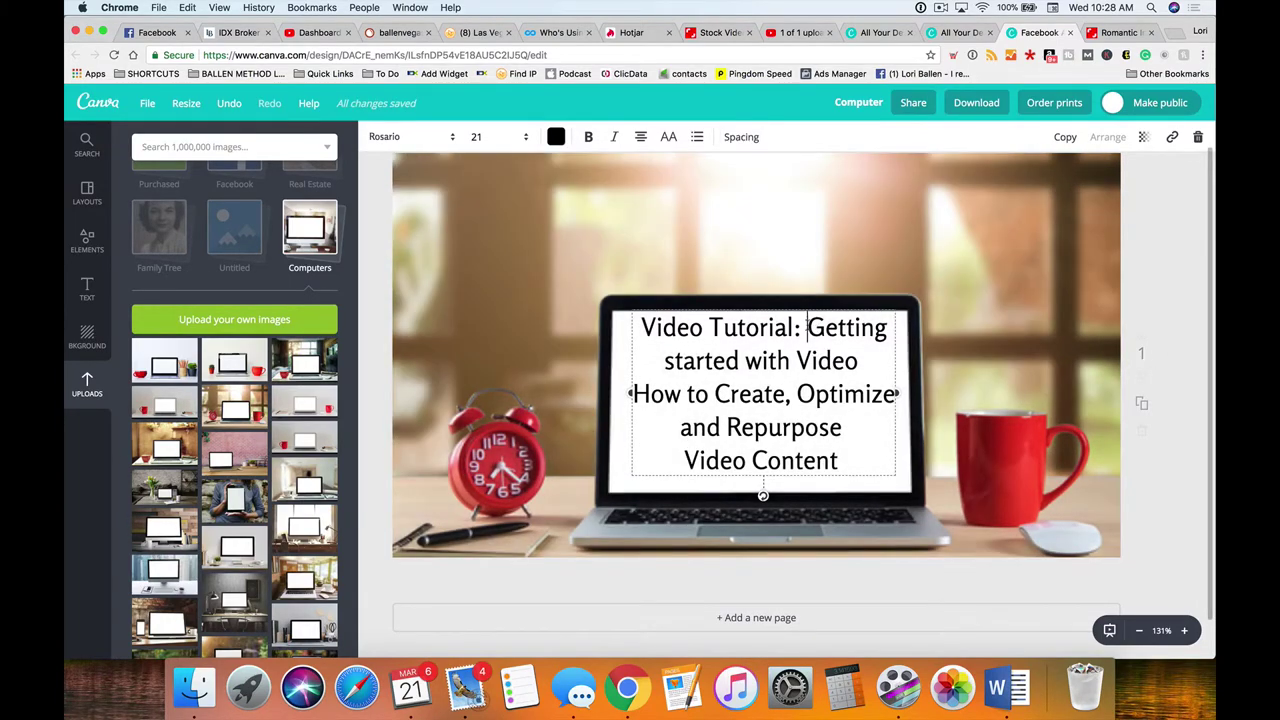
key(Return)
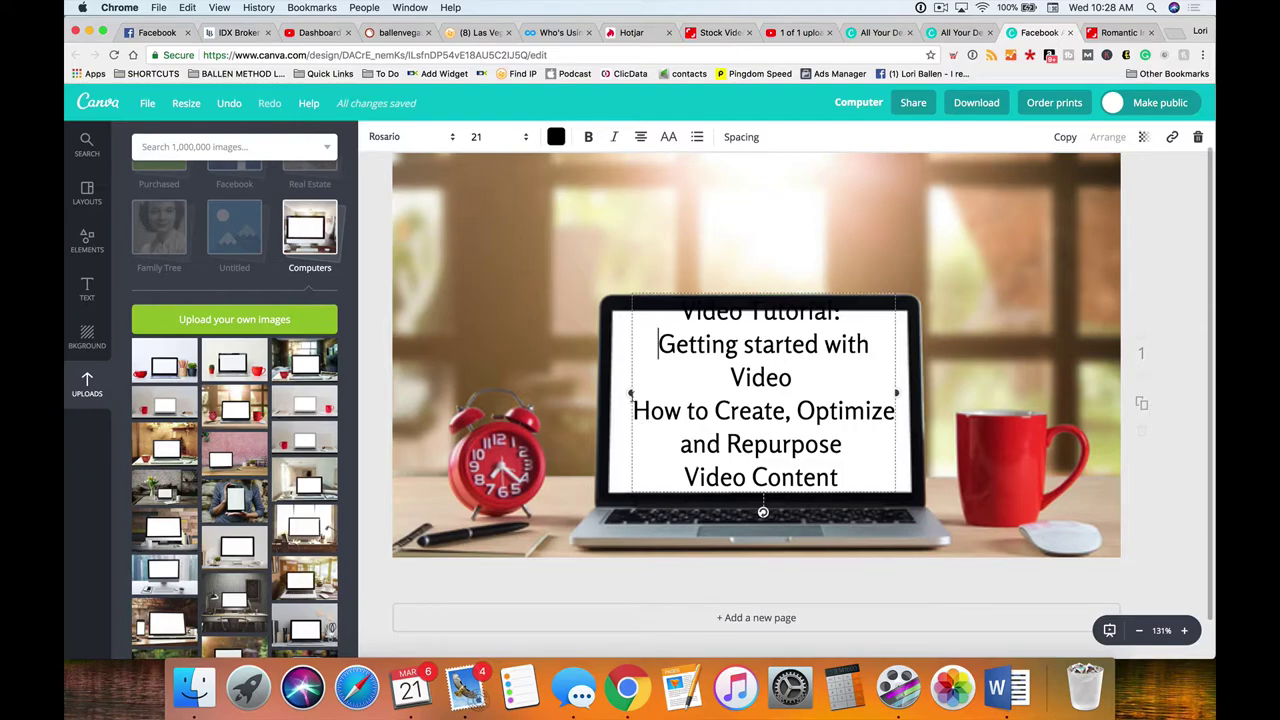
drag(630, 393, 613, 393)
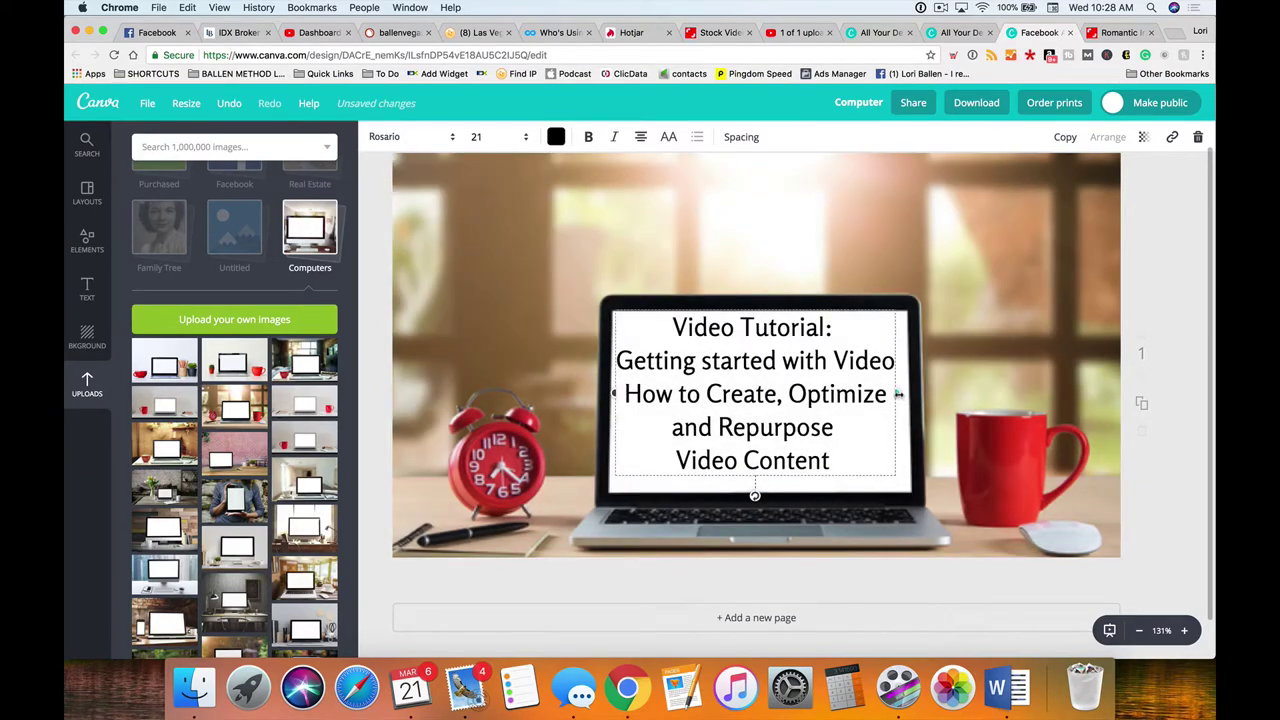
drag(898, 394, 910, 393)
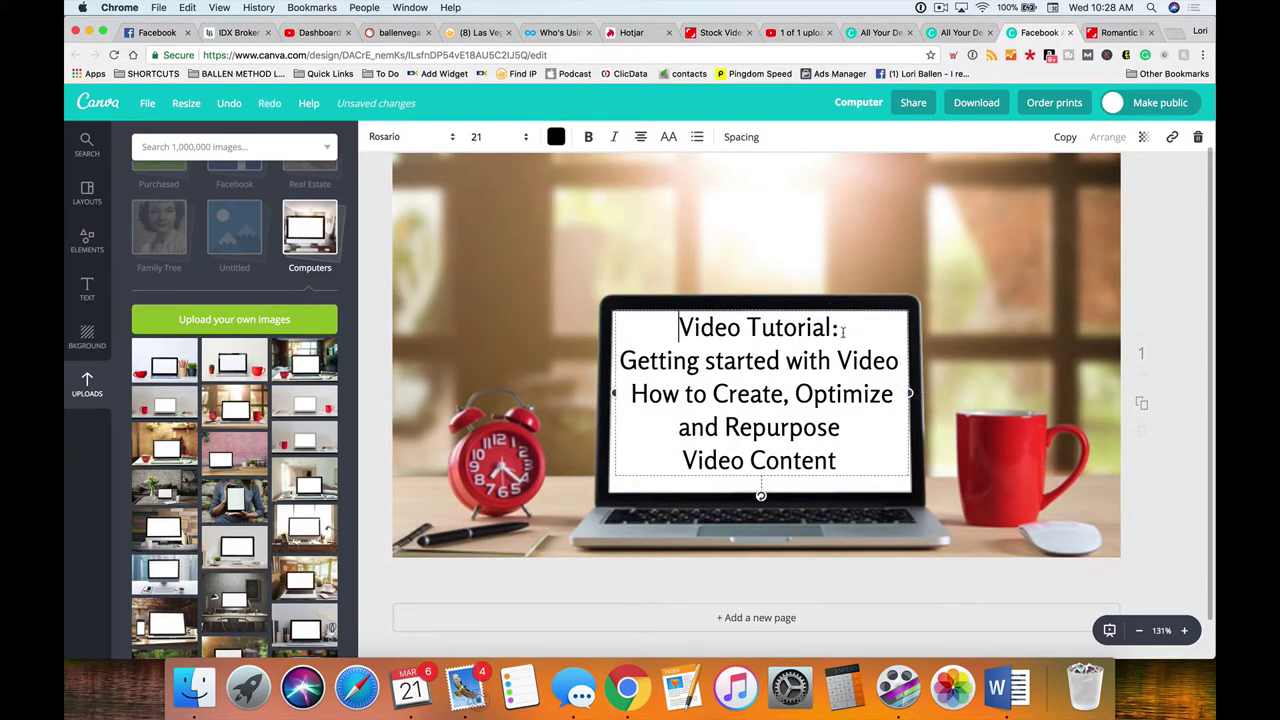
key(BackSpace)
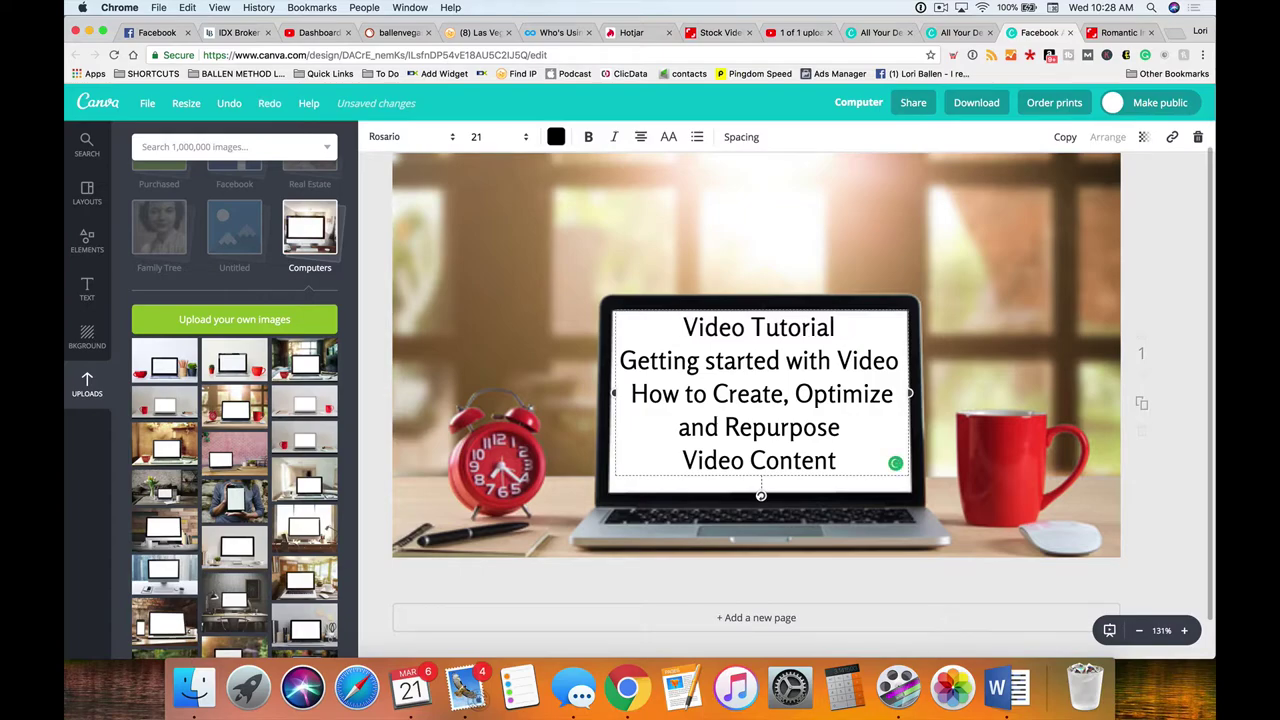
click(1194, 277)
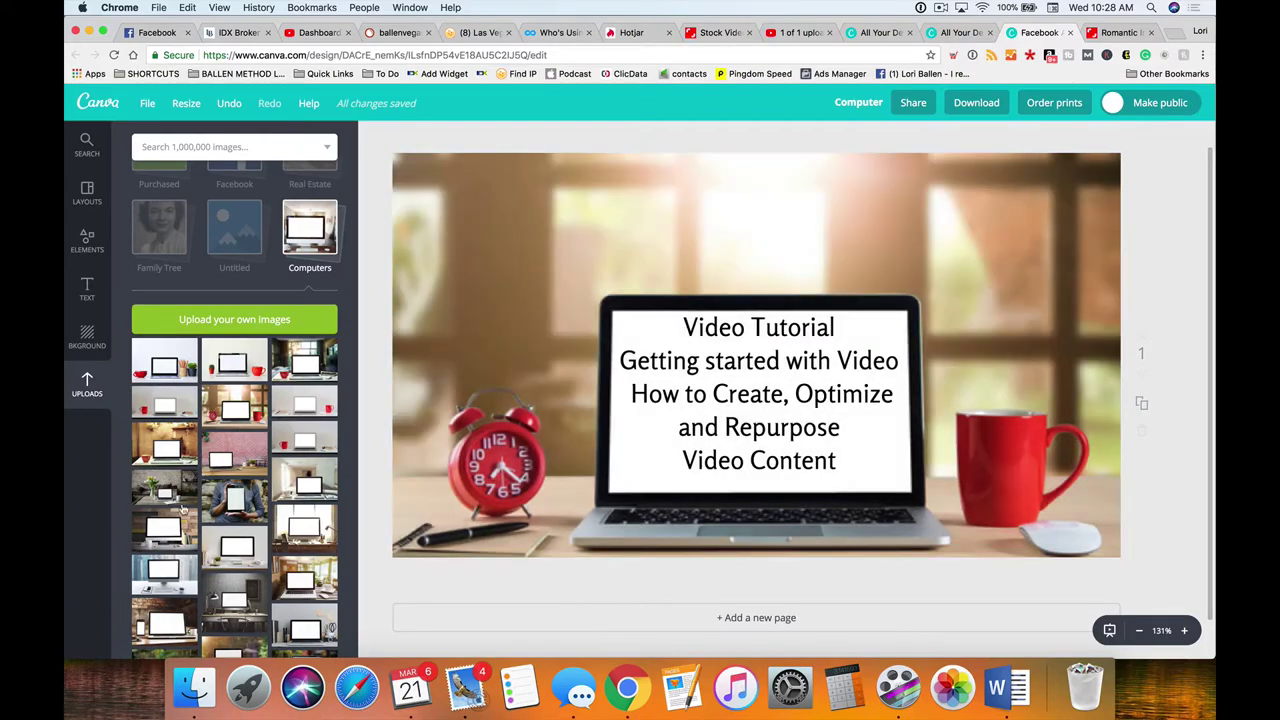
Add the white round Ballen Brands logo from the Logos folder and shrink it to fit on the red mug
scroll(310, 246, up, 2)
scroll(300, 260, up, 1)
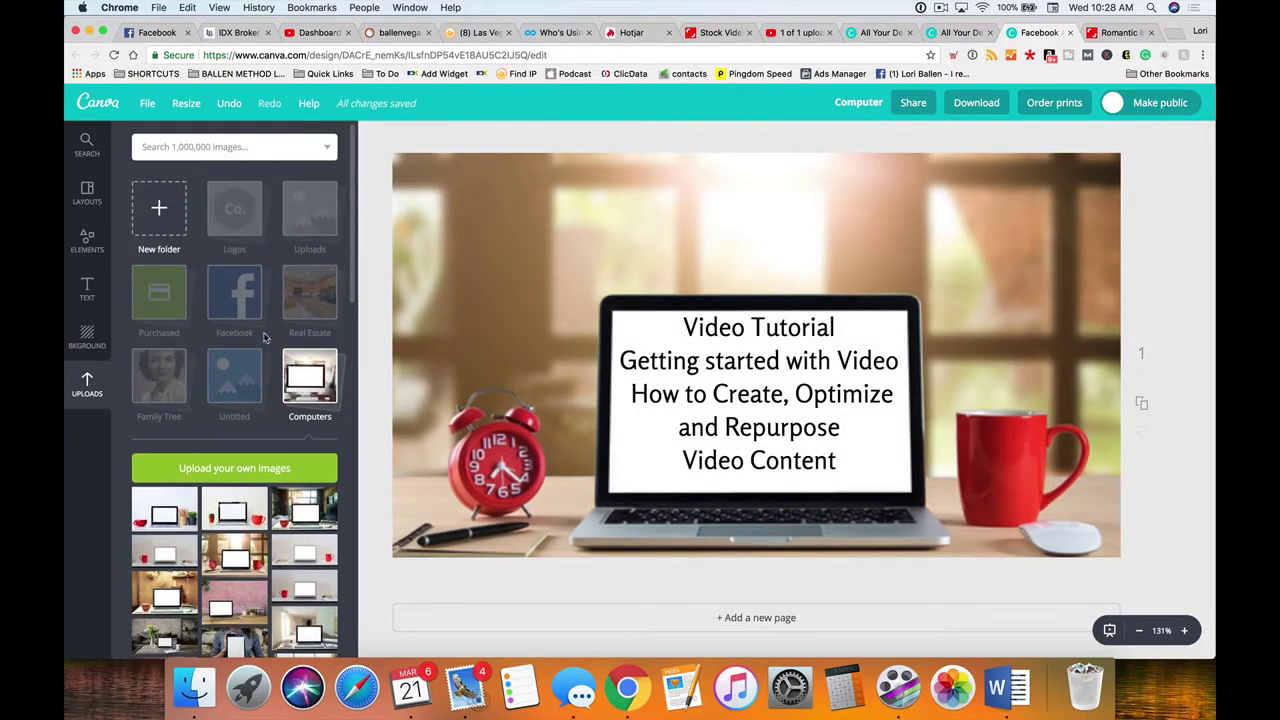
click(300, 225)
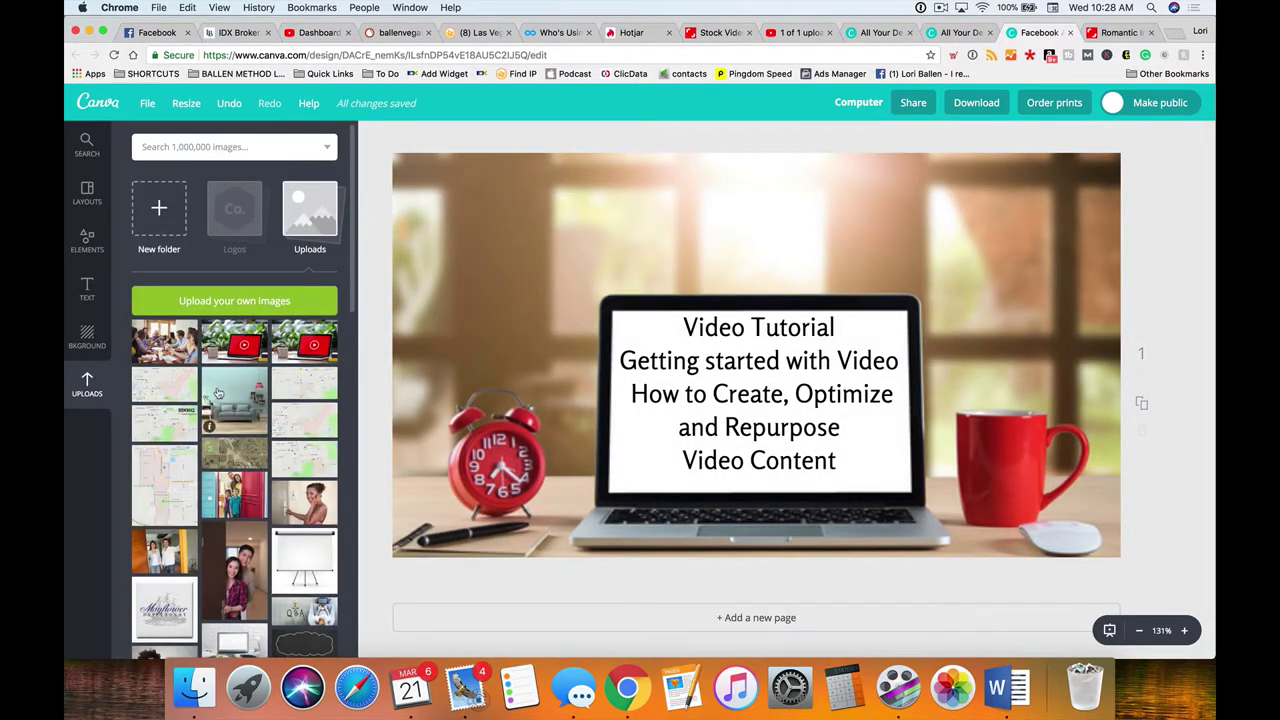
click(234, 208)
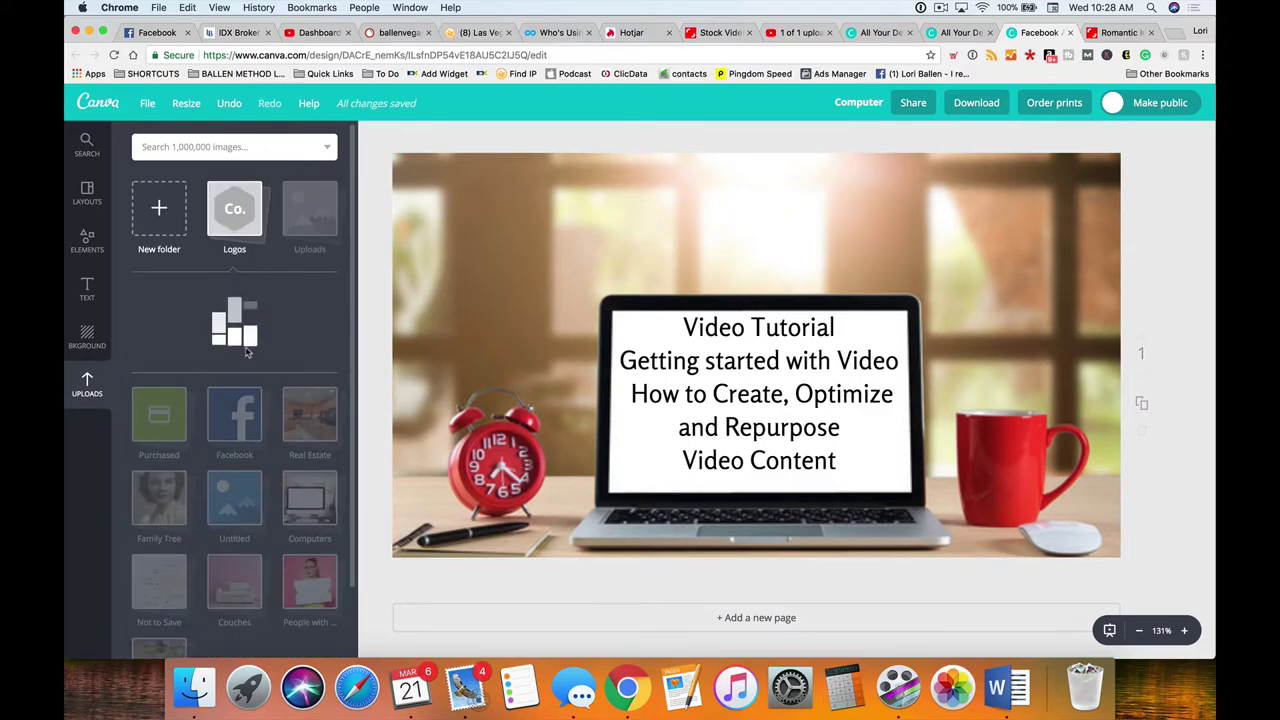
drag(303, 525, 1143, 380)
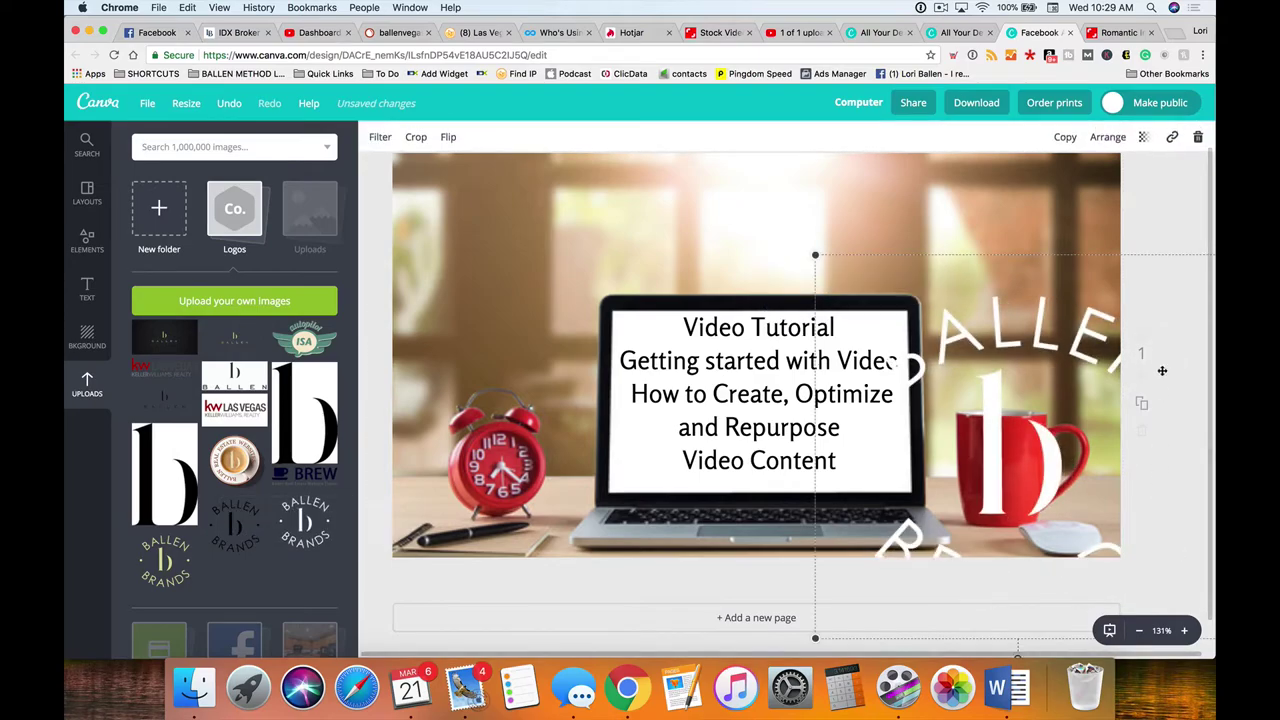
drag(816, 257, 1010, 468)
click(1168, 471)
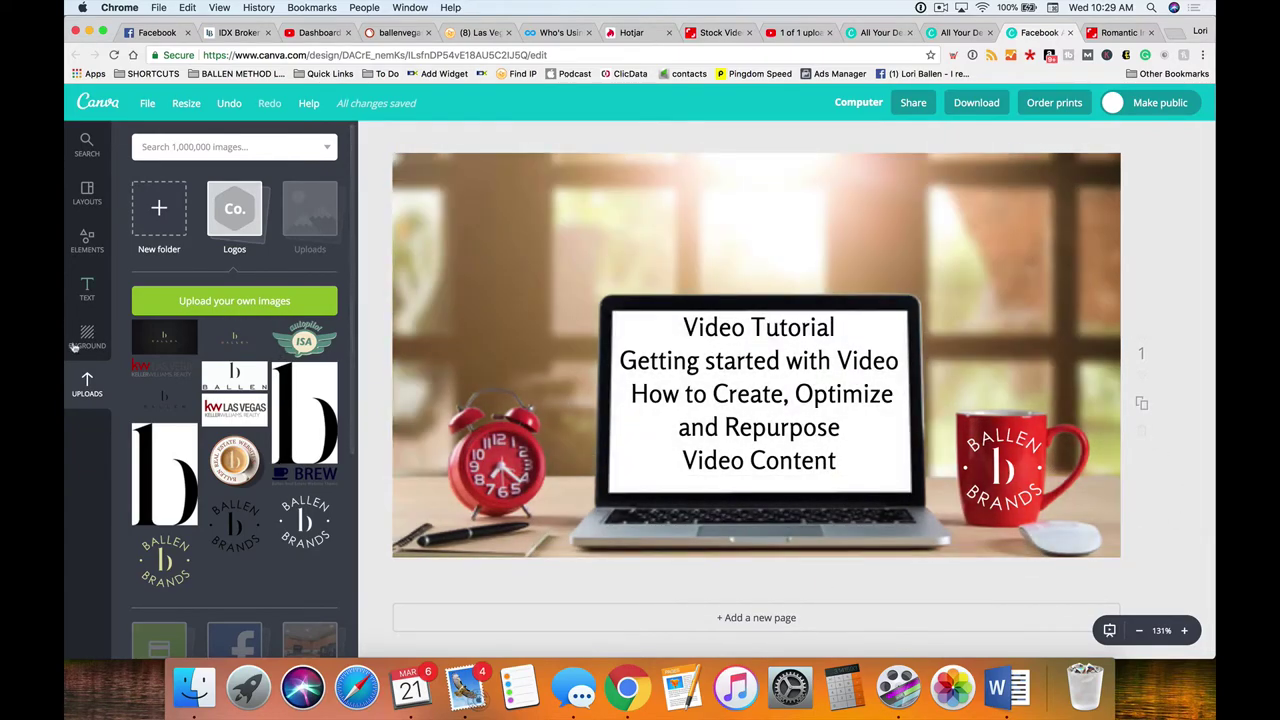
Add a body text box just above the laptop screen and replace its placeholder with "RankLikeABoss.com"
click(89, 305)
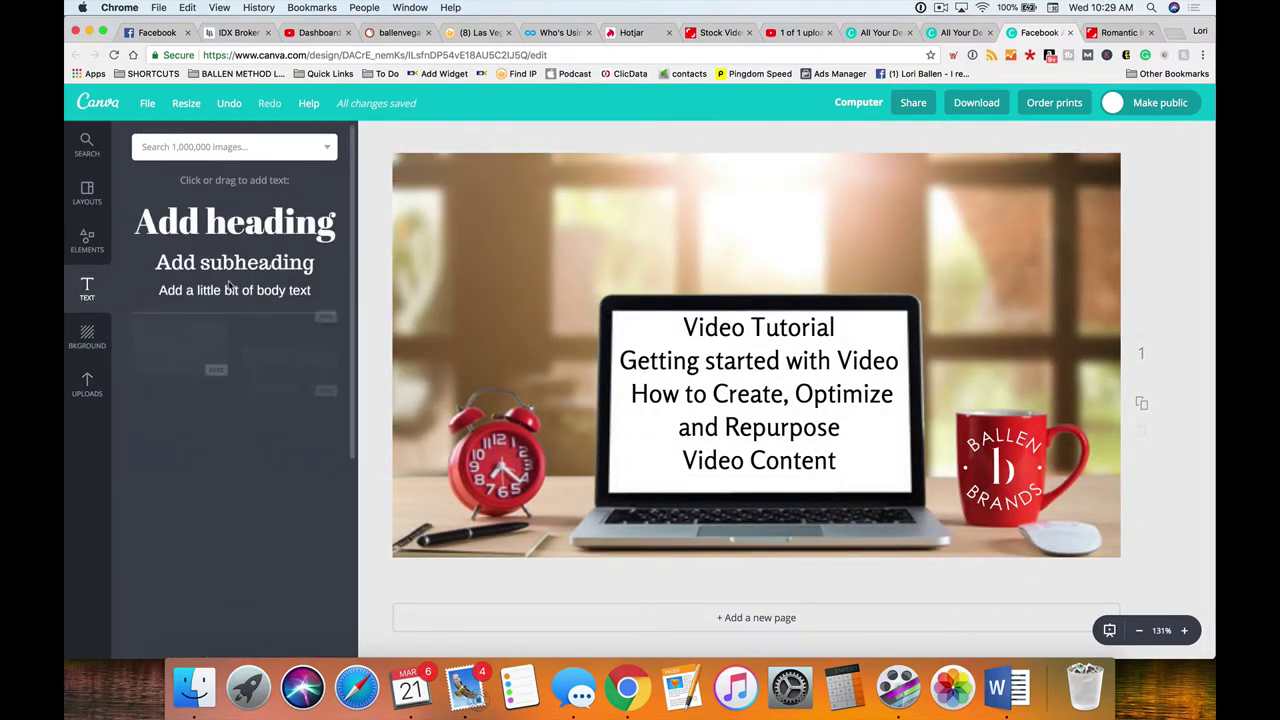
click(277, 291)
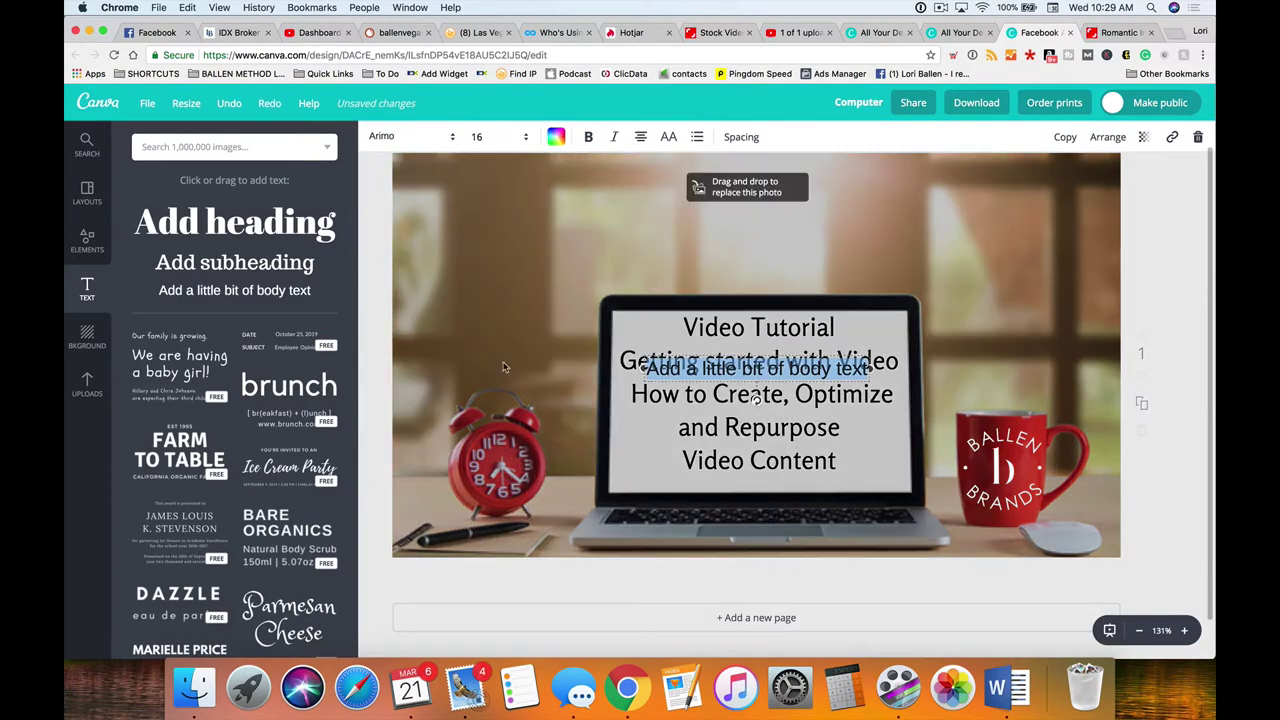
drag(700, 370, 937, 347)
drag(985, 505, 873, 378)
drag(953, 235, 688, 284)
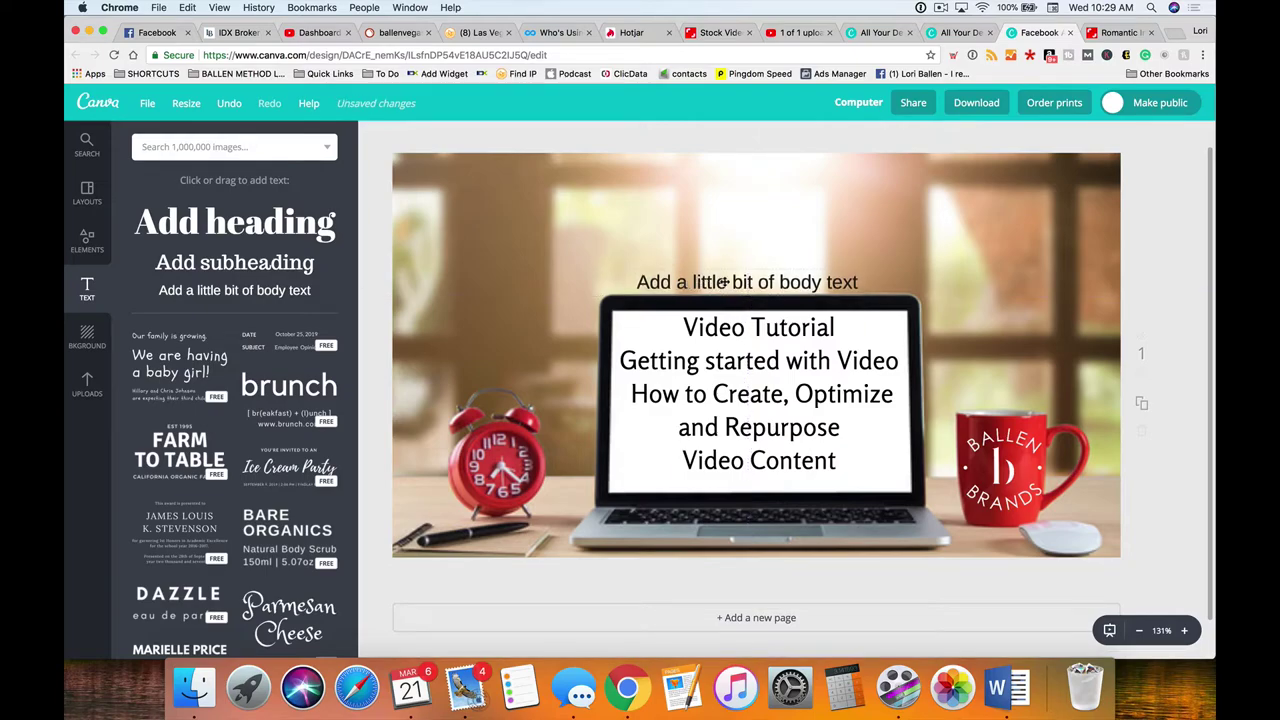
double_click(724, 282)
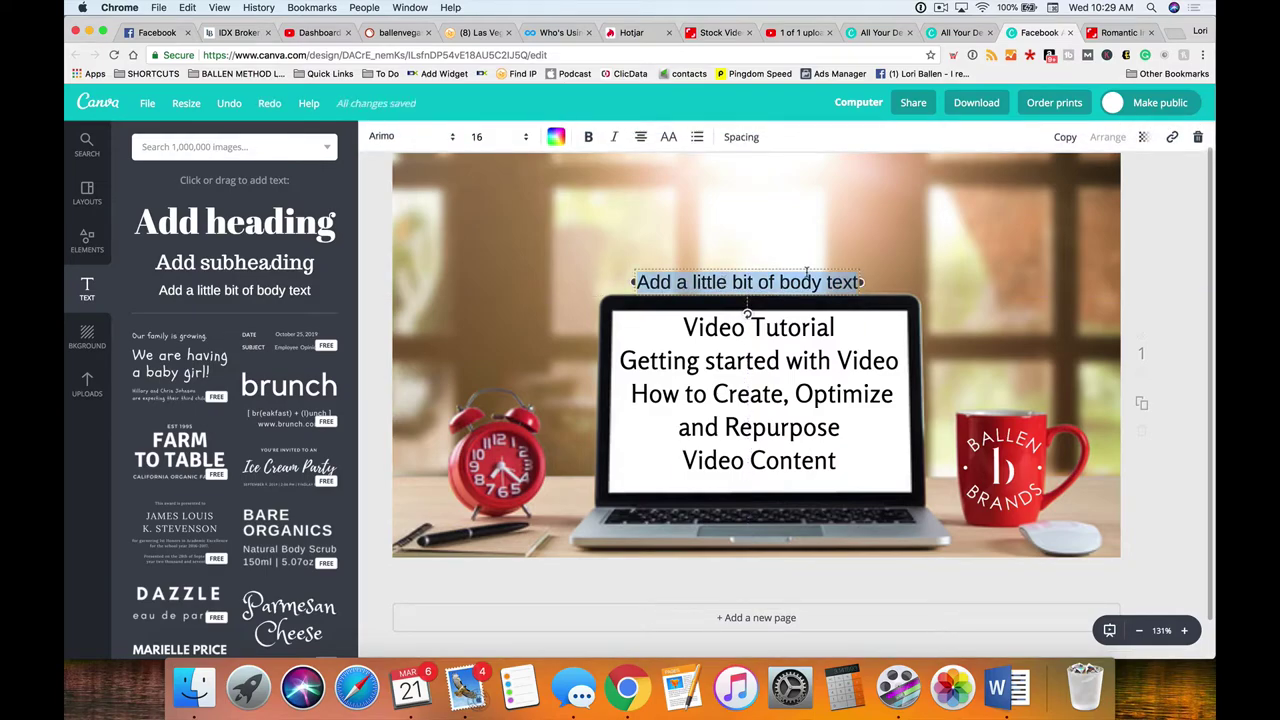
text(RankLi)
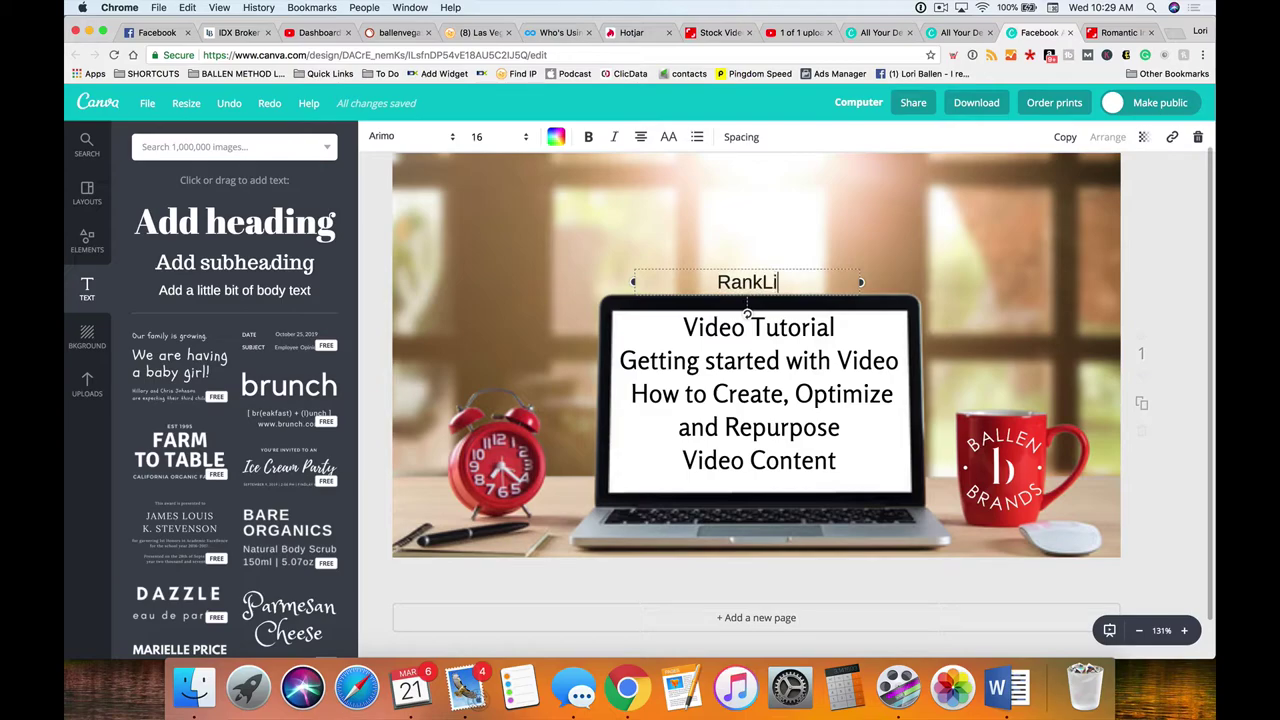
text(keABoss.com)
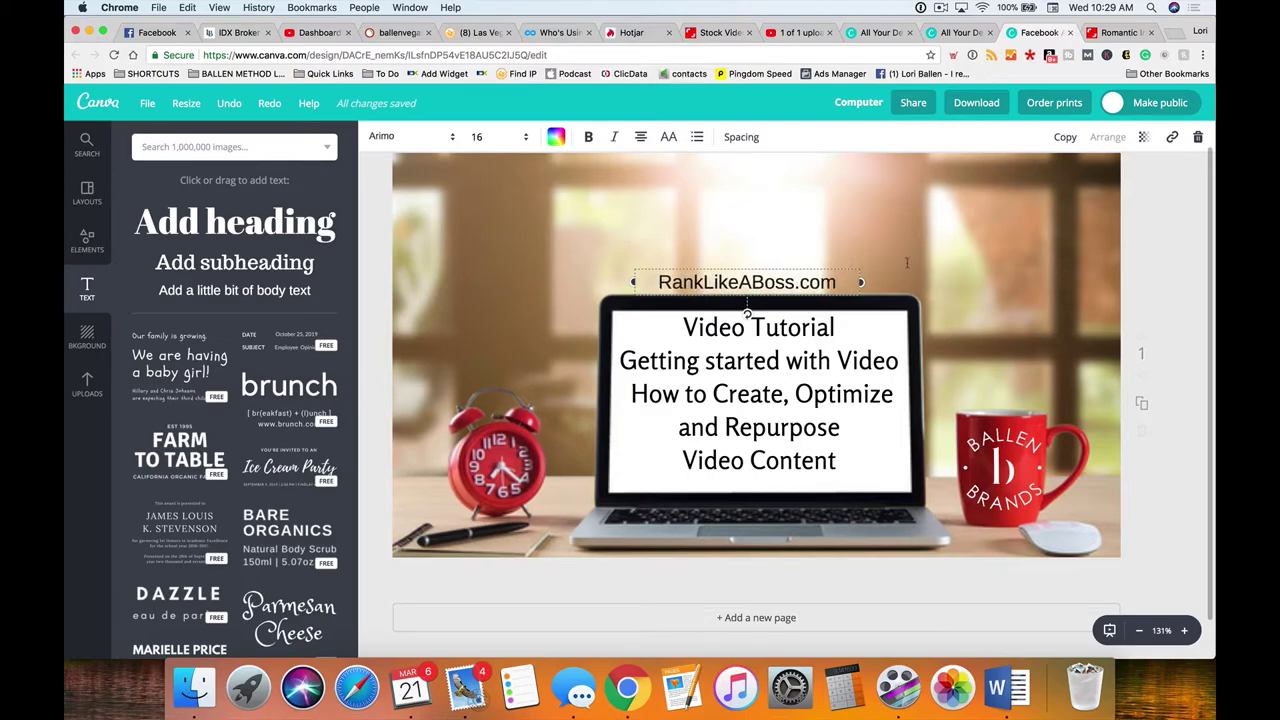
Set the RankLikeABoss.com text to size 12, move it onto the right end of the laptop's base, and reduce it to size 10
key(super+a)
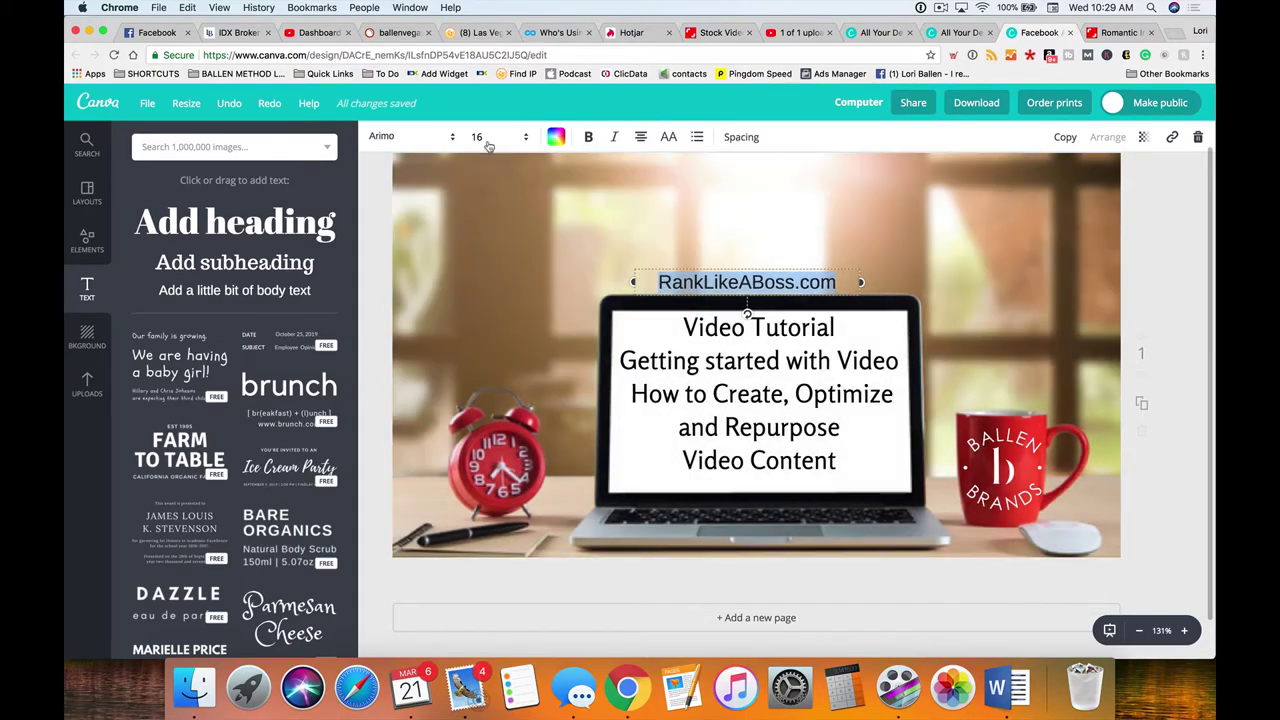
click(480, 137)
click(488, 236)
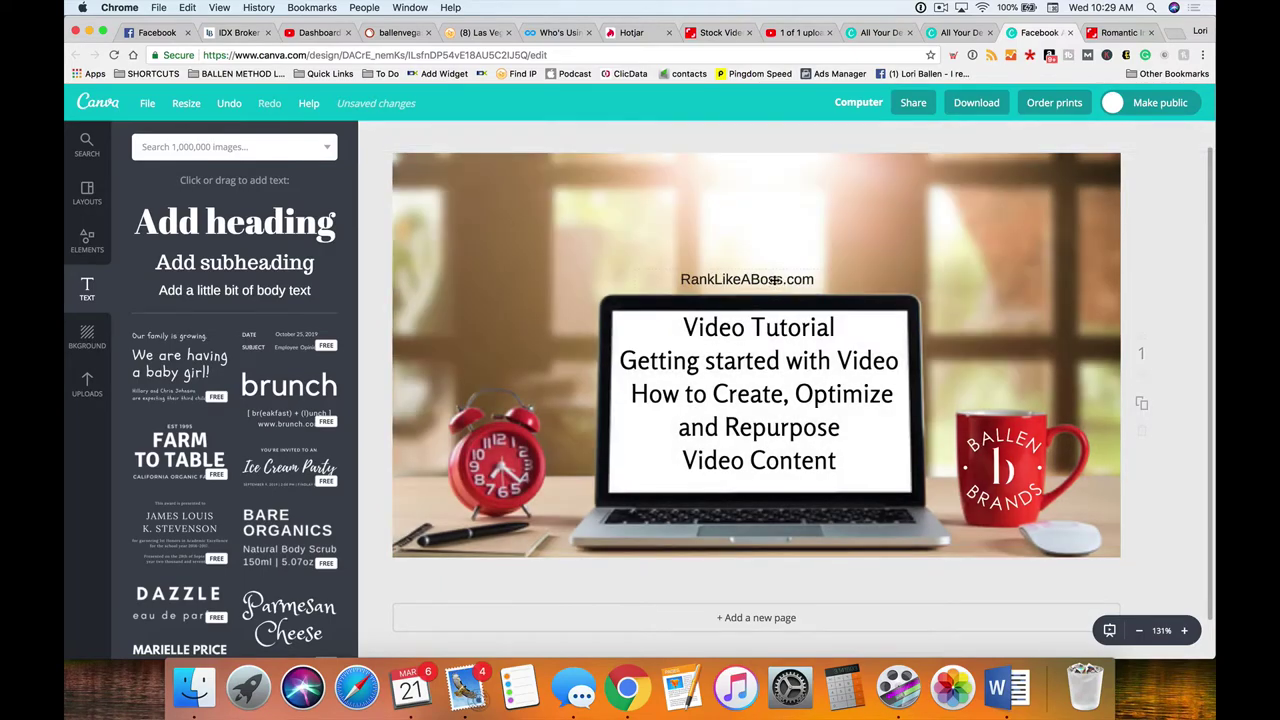
drag(775, 281, 925, 536)
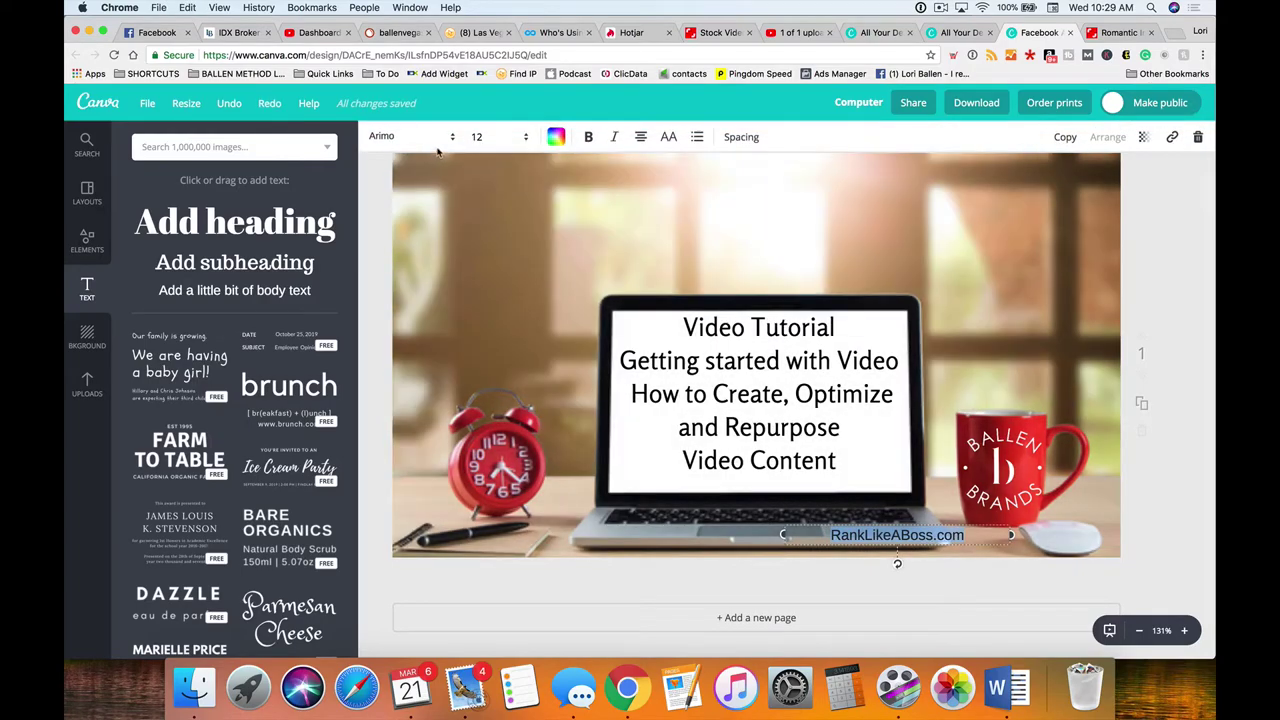
click(488, 137)
click(481, 213)
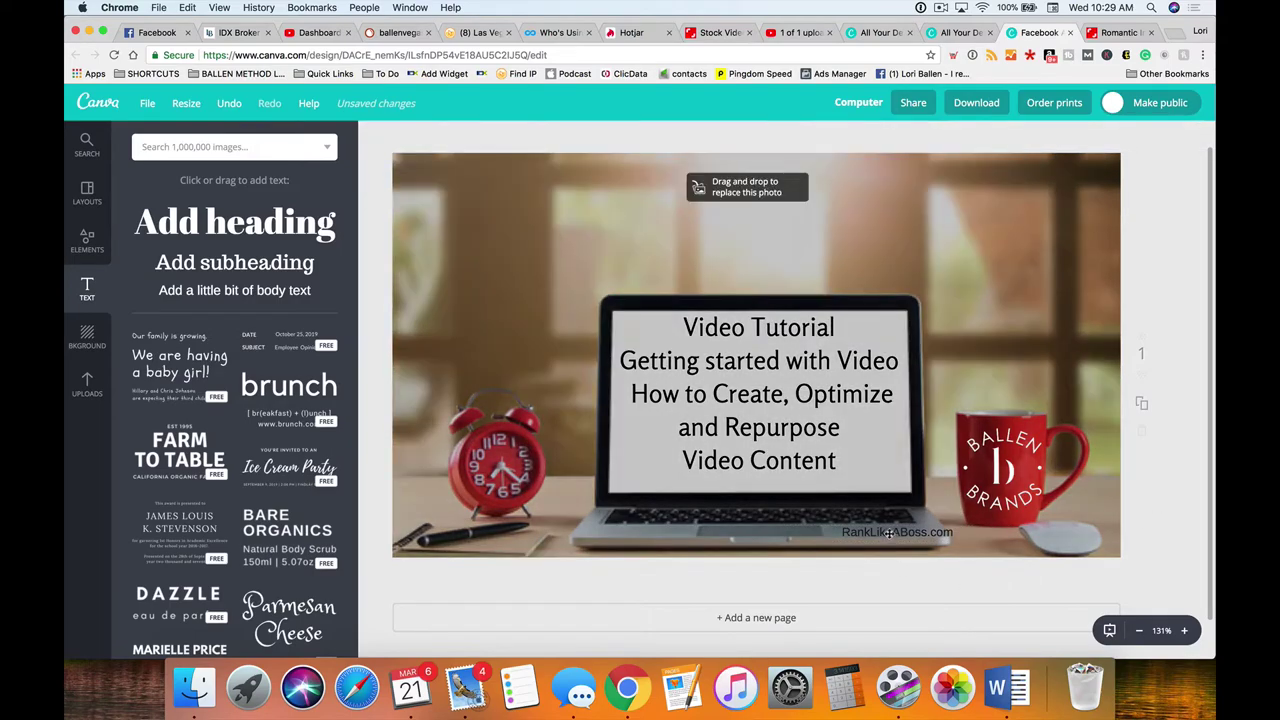
Move the RankLikeABoss.com text beside the pens below the alarm clock and set its font size to 8
drag(888, 532, 510, 542)
click(519, 543)
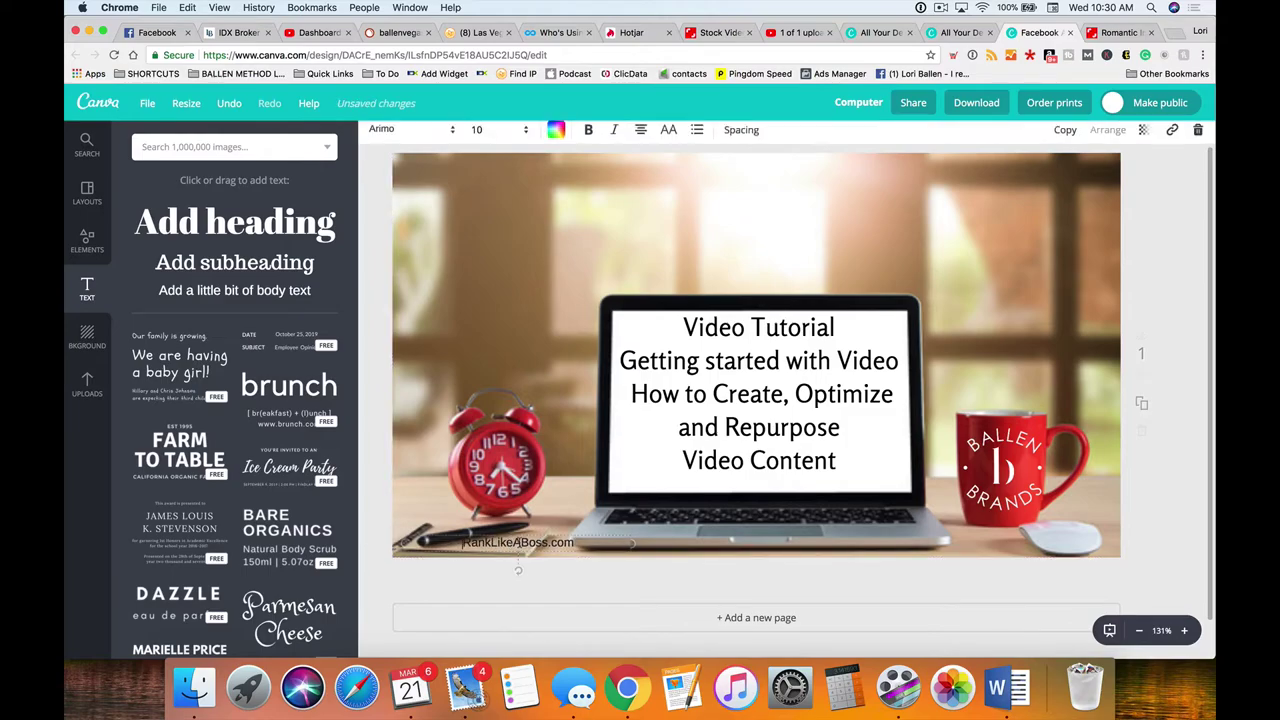
click(478, 140)
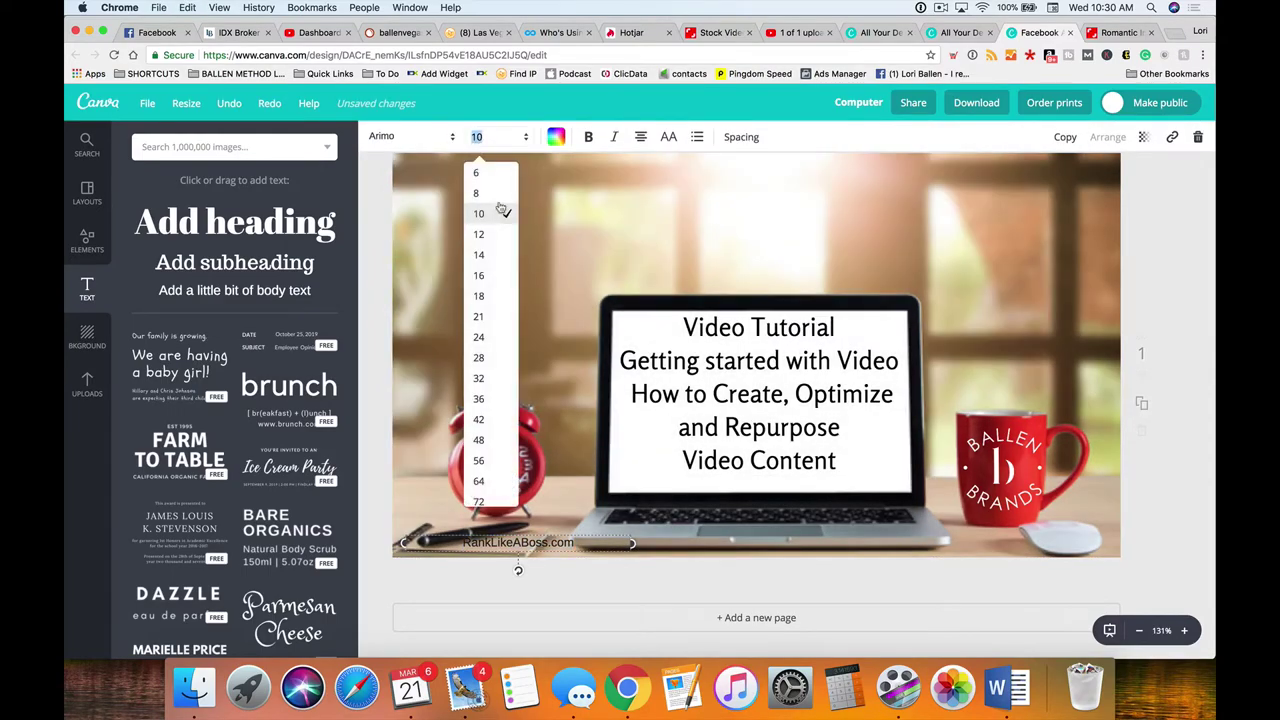
click(490, 195)
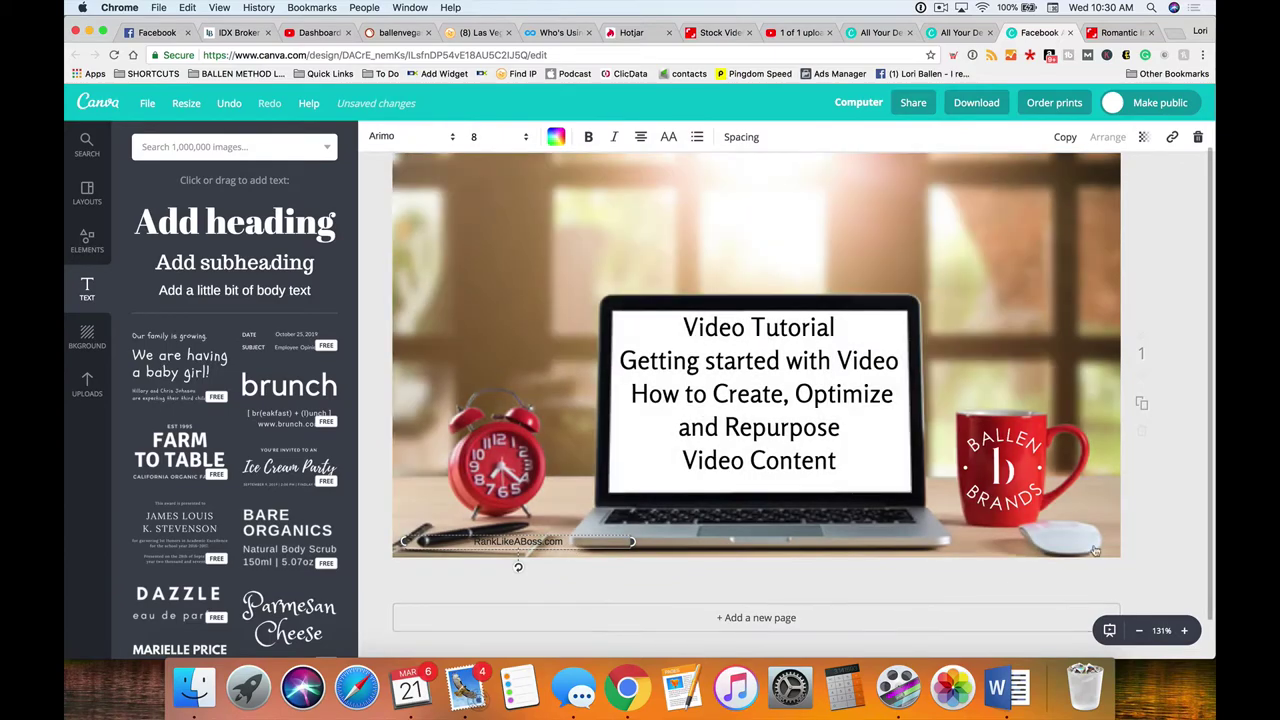
Try the RankLikeABoss.com text on the right end of the laptop's base and discard it off the page
click(1194, 398)
drag(523, 547, 889, 534)
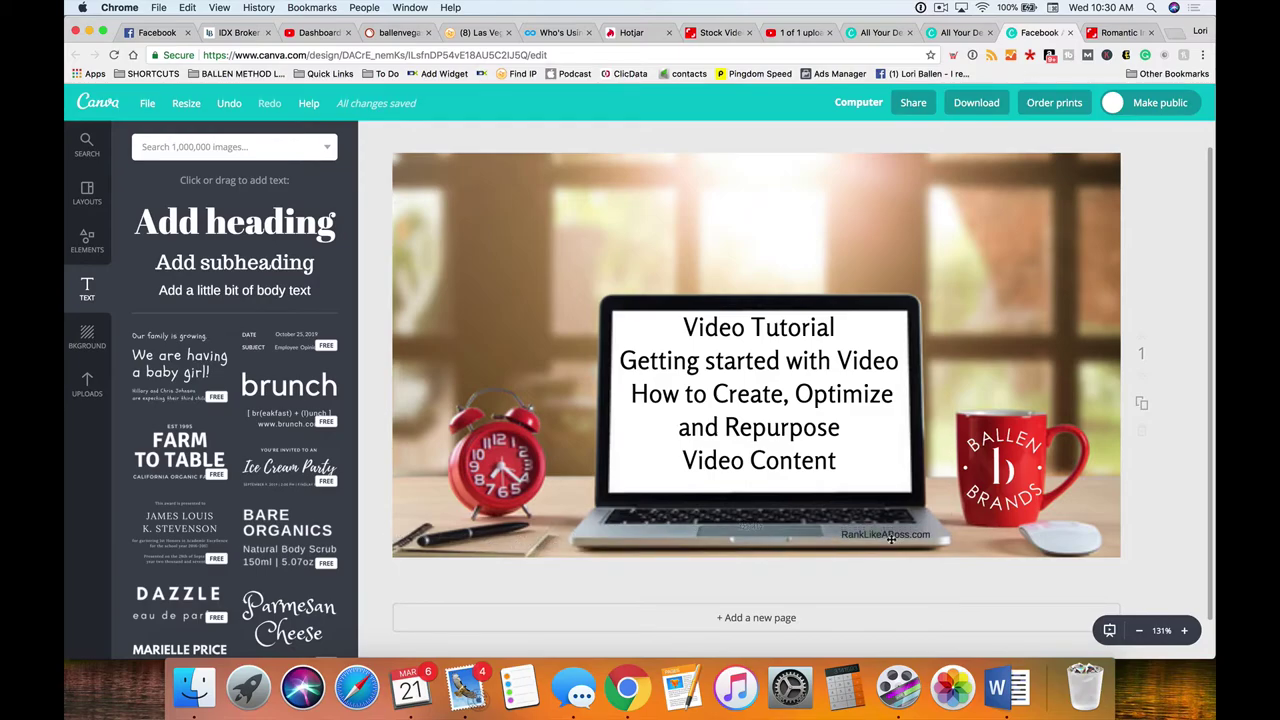
drag(909, 543, 1212, 586)
Shrink the Ballen Brands logo slightly and recenter it on the red mug
click(1020, 442)
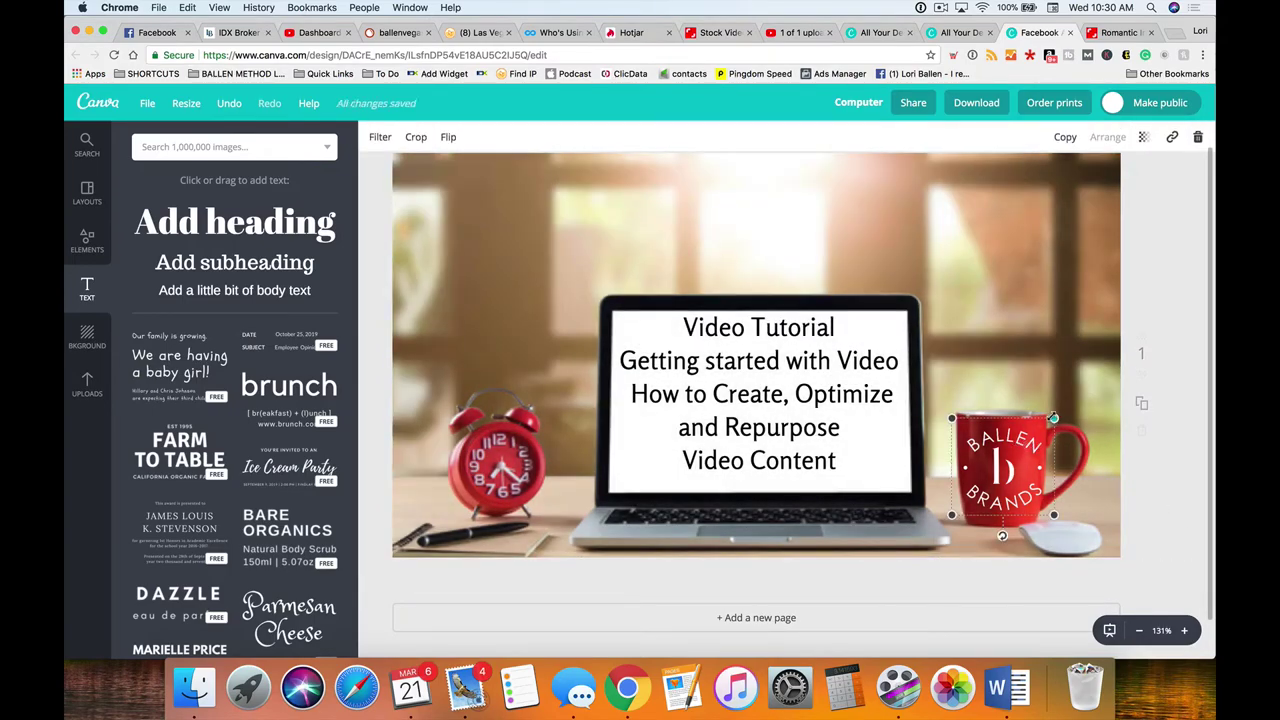
drag(1053, 418, 1048, 423)
click(1160, 422)
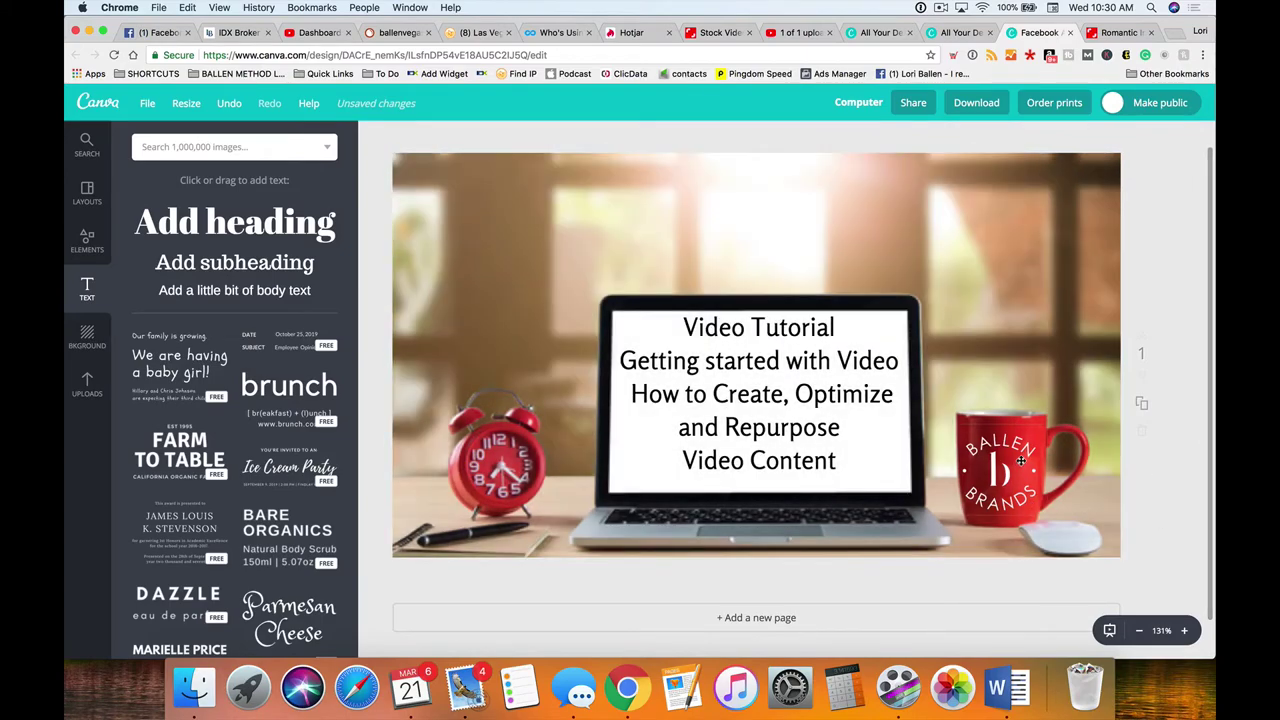
click(975, 450)
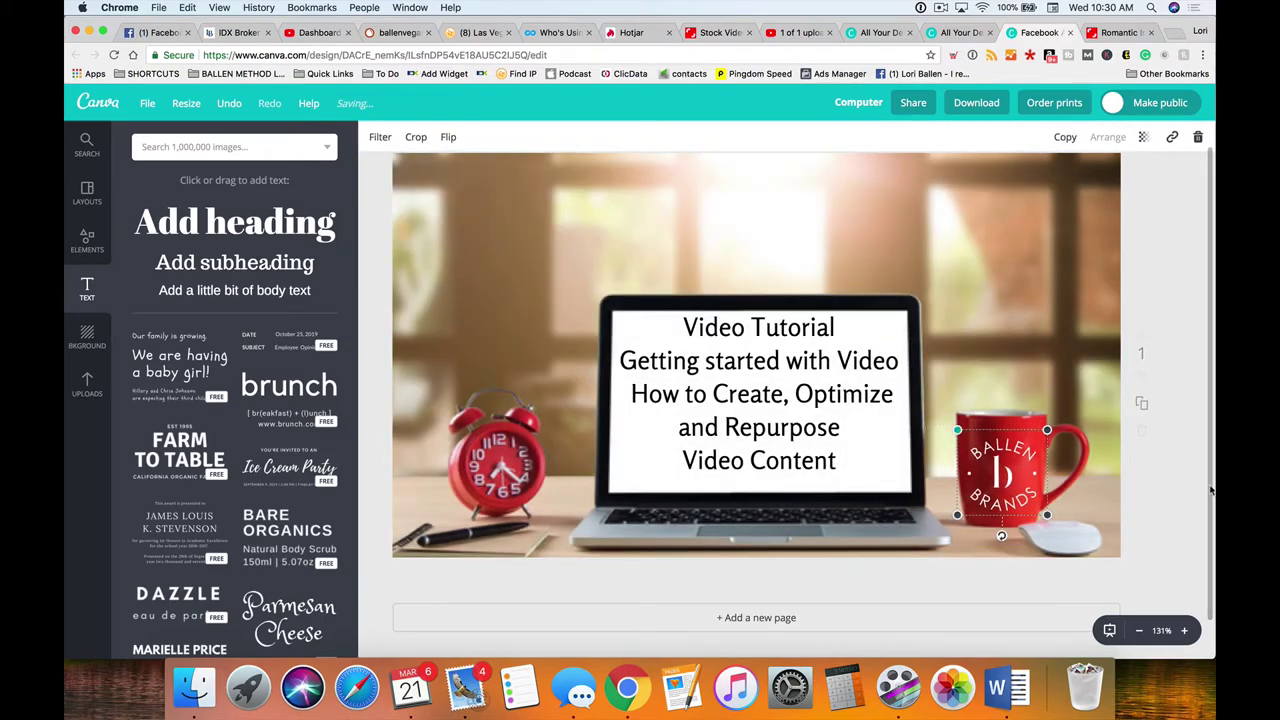
click(1166, 523)
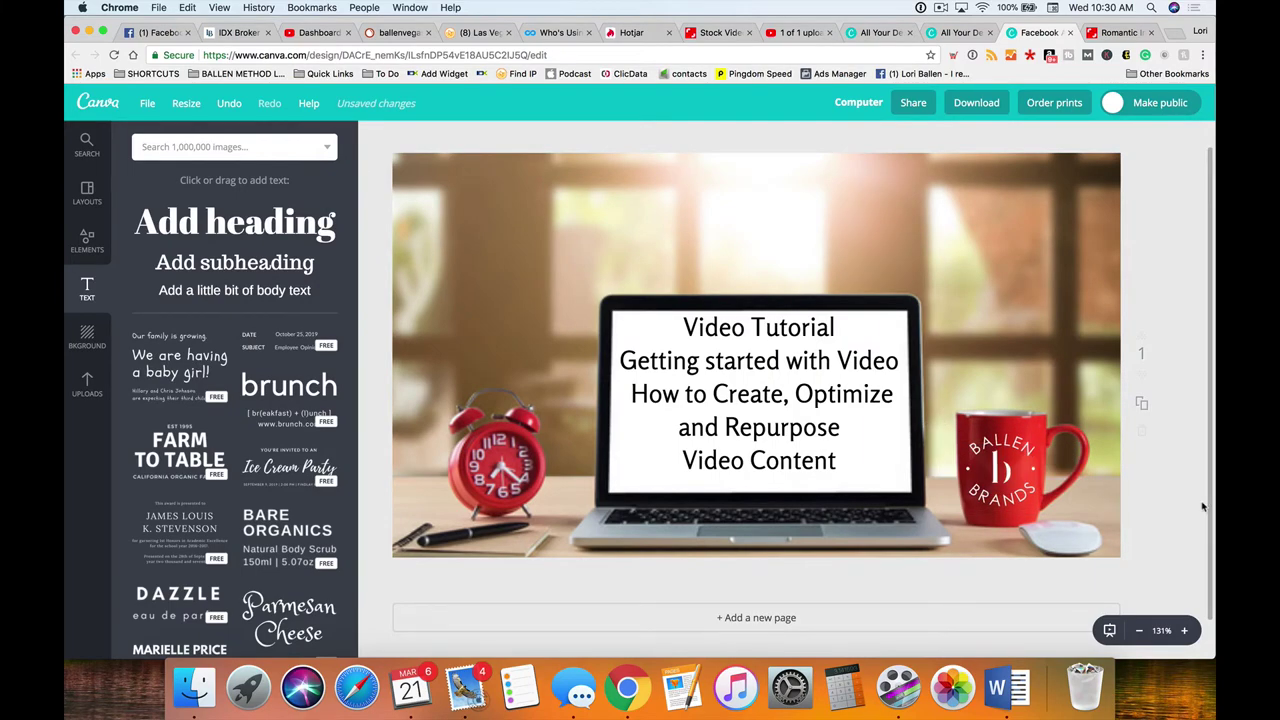
Copy the whole title text and download the design as a JPG
click(733, 394)
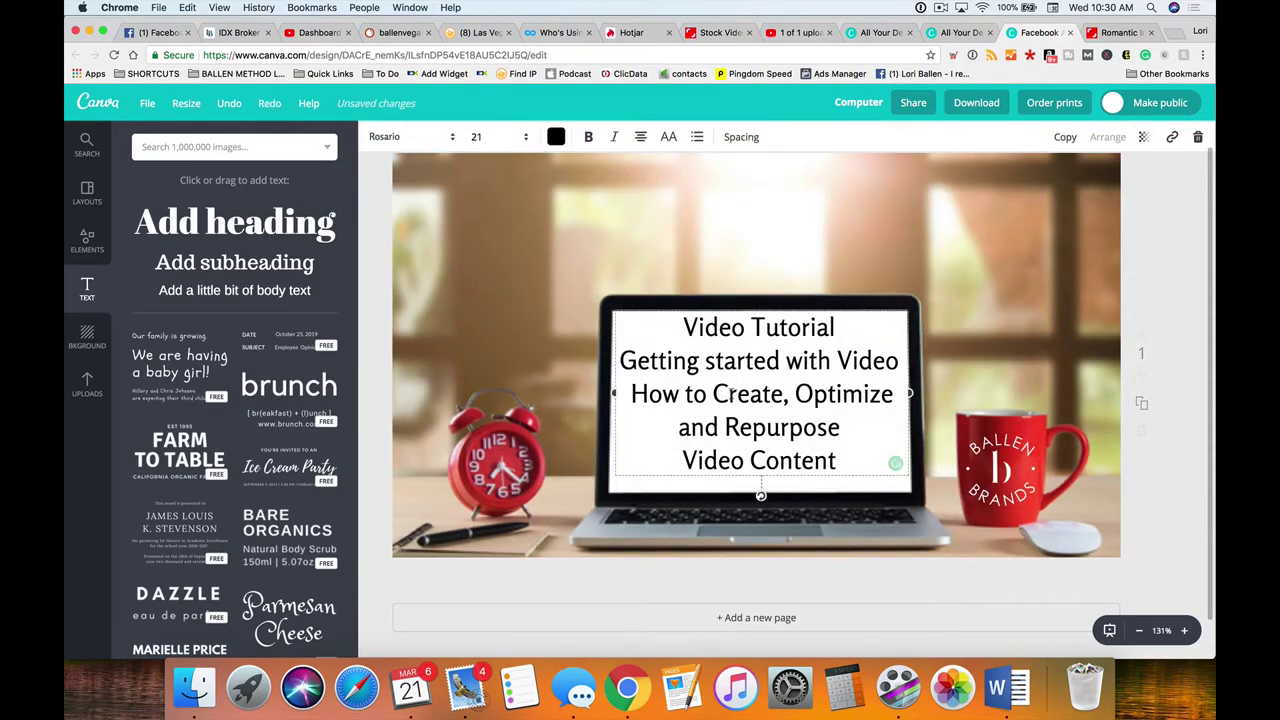
key(super+a)
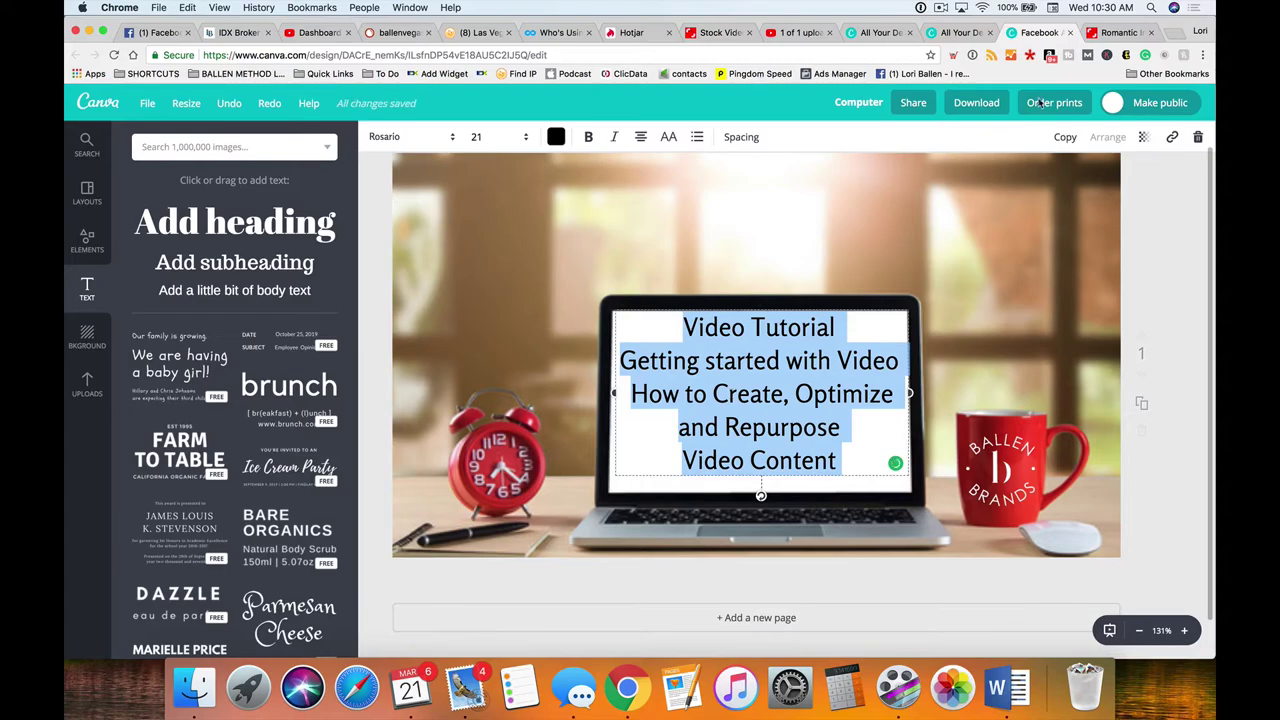
click(980, 104)
click(947, 180)
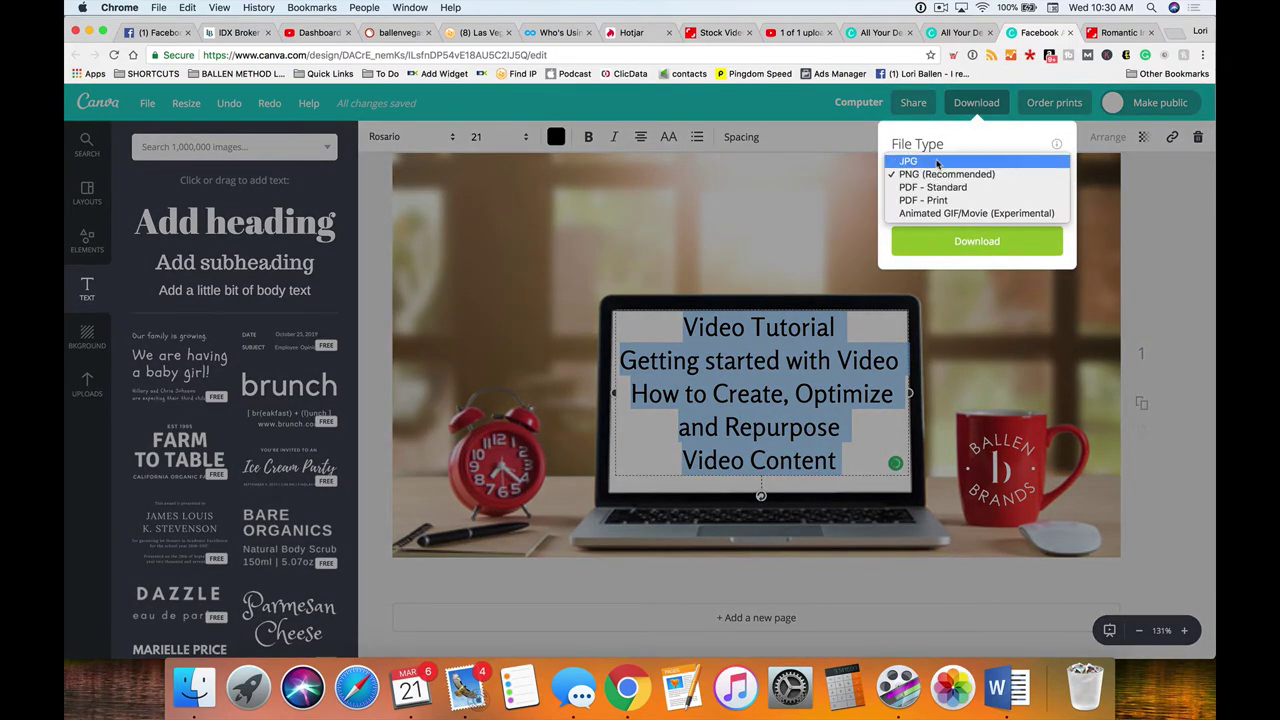
click(930, 162)
click(977, 219)
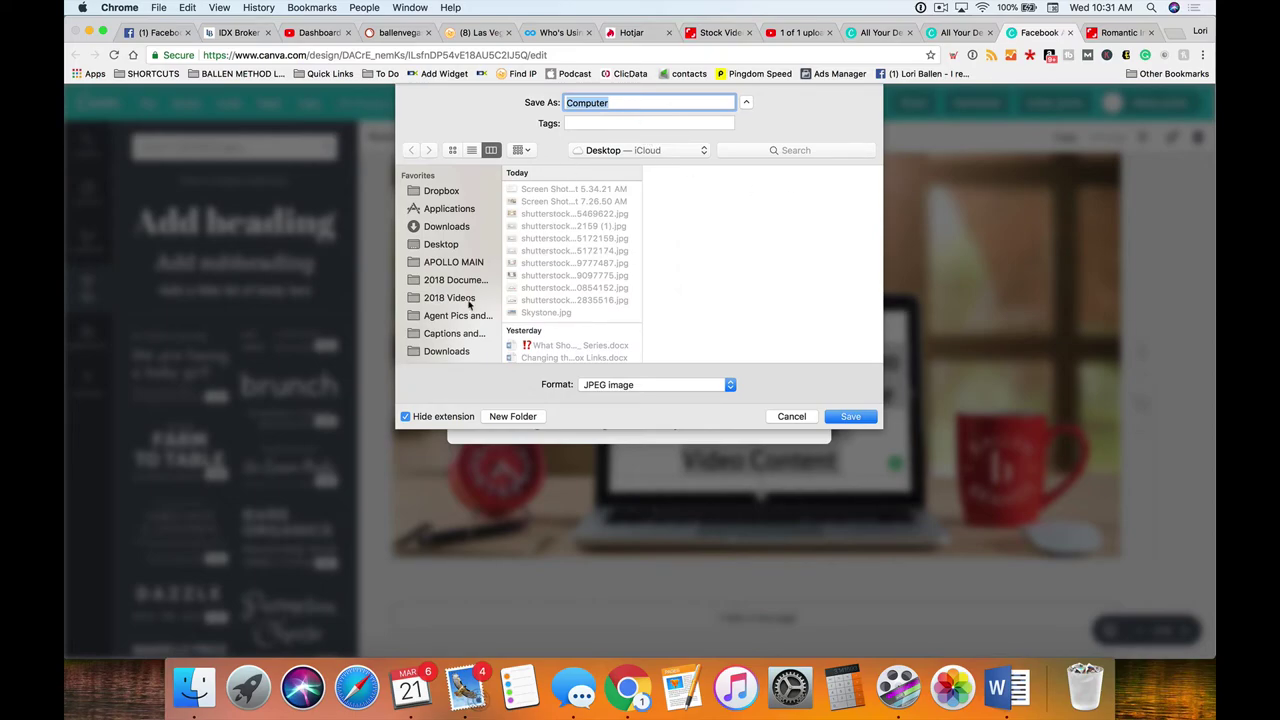
Save the JPG in the Thumbnails folder with the copied title as its file name, and close the download message
scroll(450, 330, down, 10)
scroll(441, 345, up, 5)
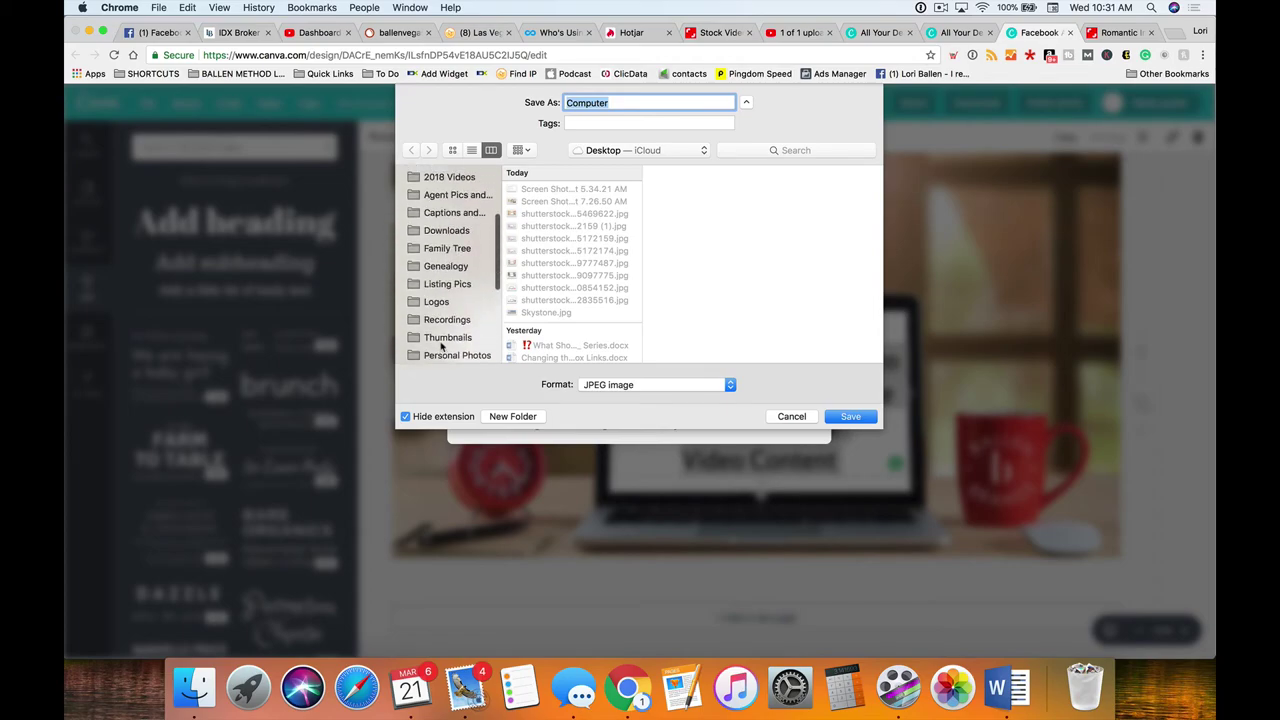
scroll(443, 340, down, 1)
click(447, 309)
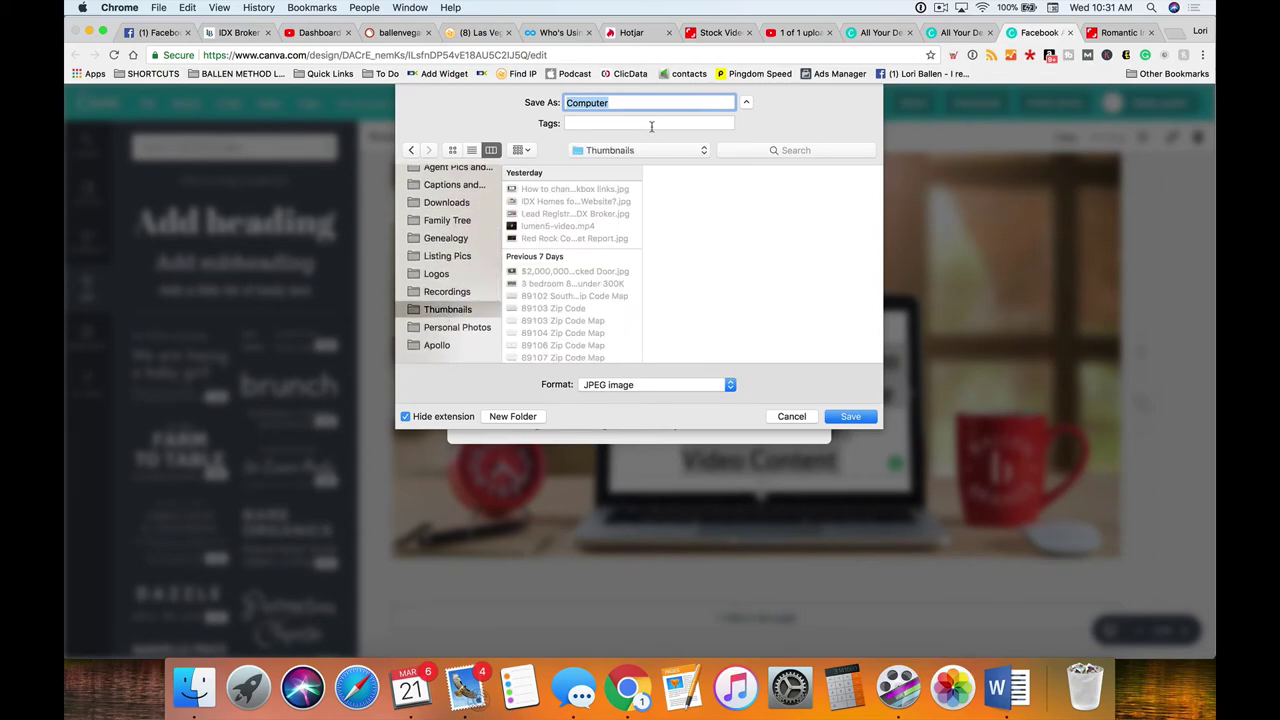
key(super+v)
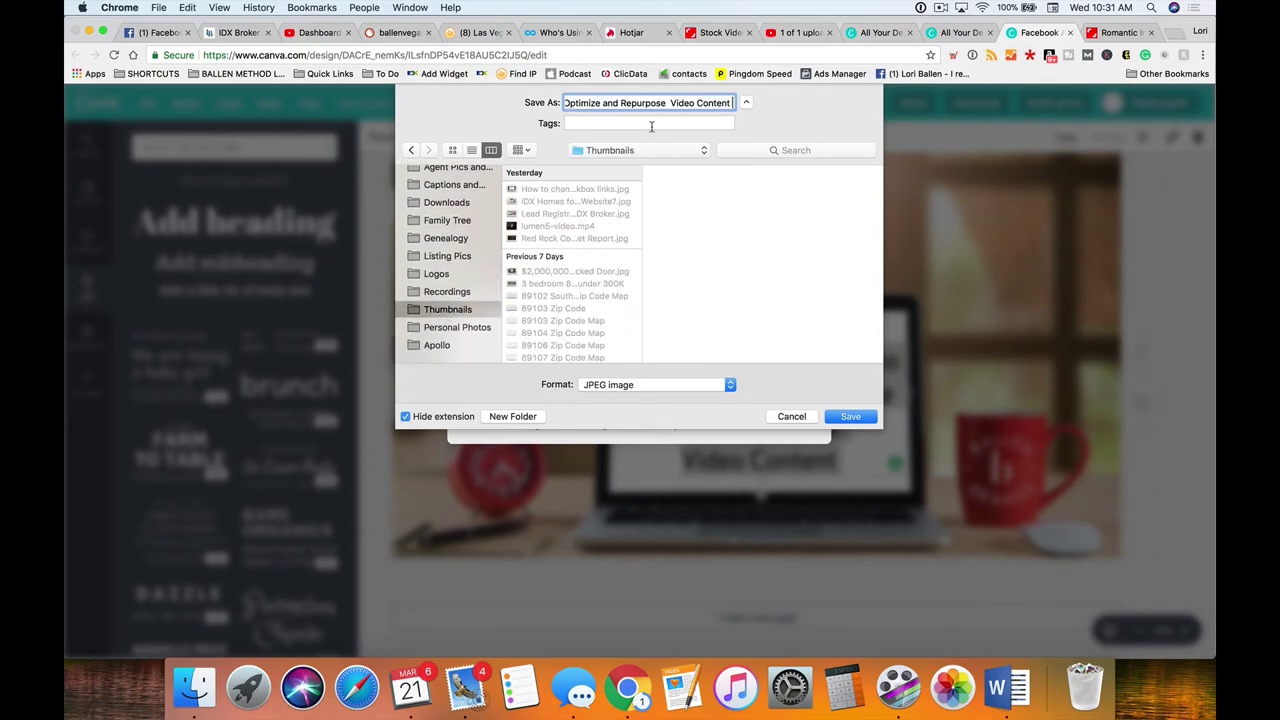
click(851, 417)
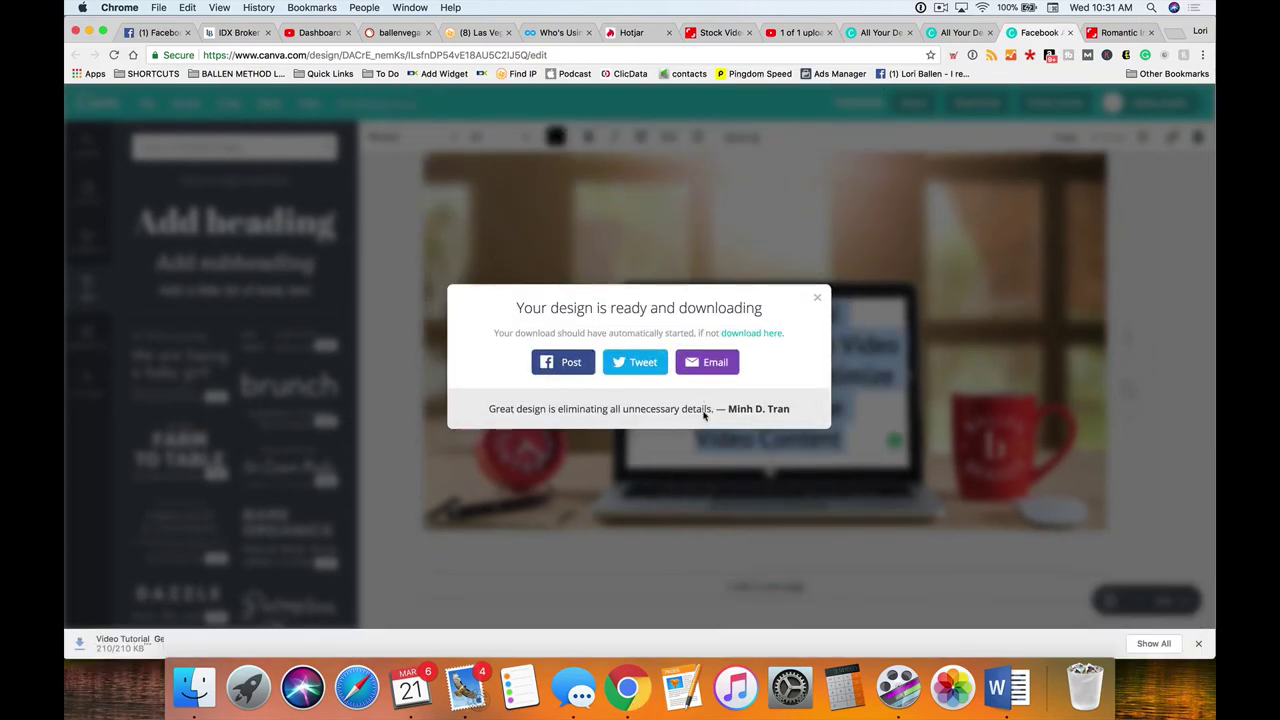
click(818, 299)
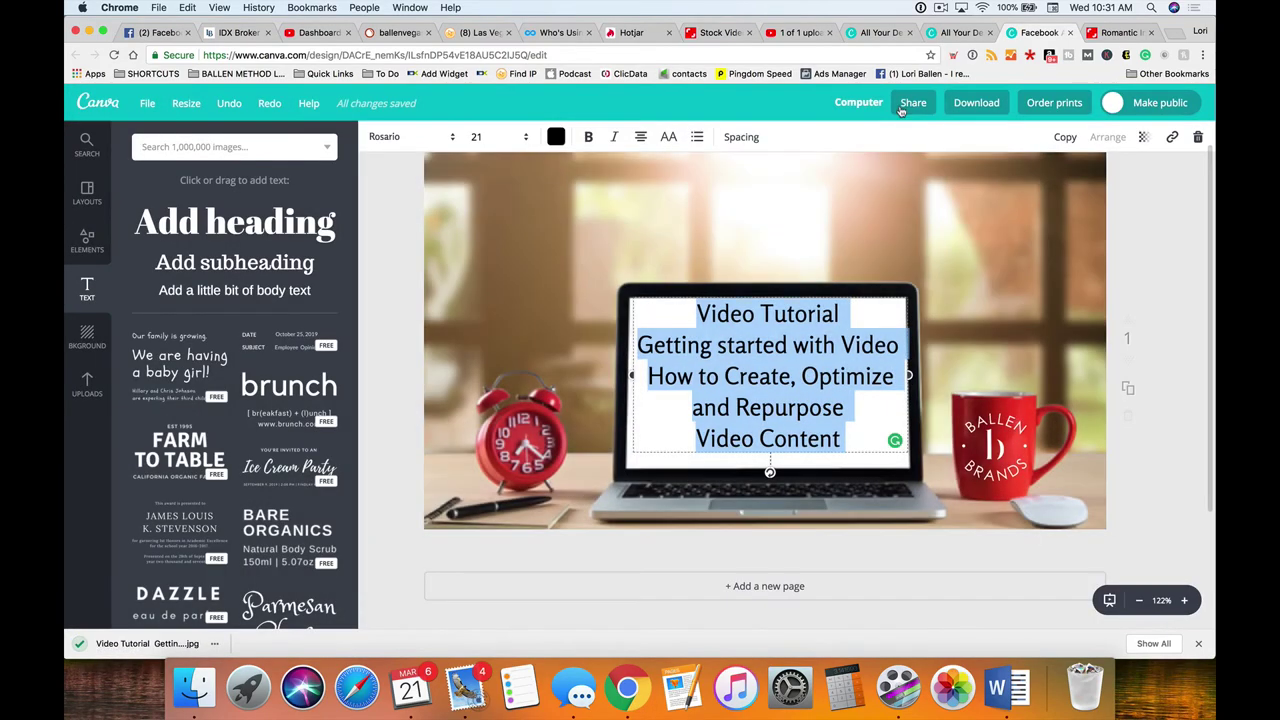
Switch to the YouTube upload page and upload the new "Video Tutorial" JPG from the Thumbnails folder as the video's custom thumbnail
click(798, 33)
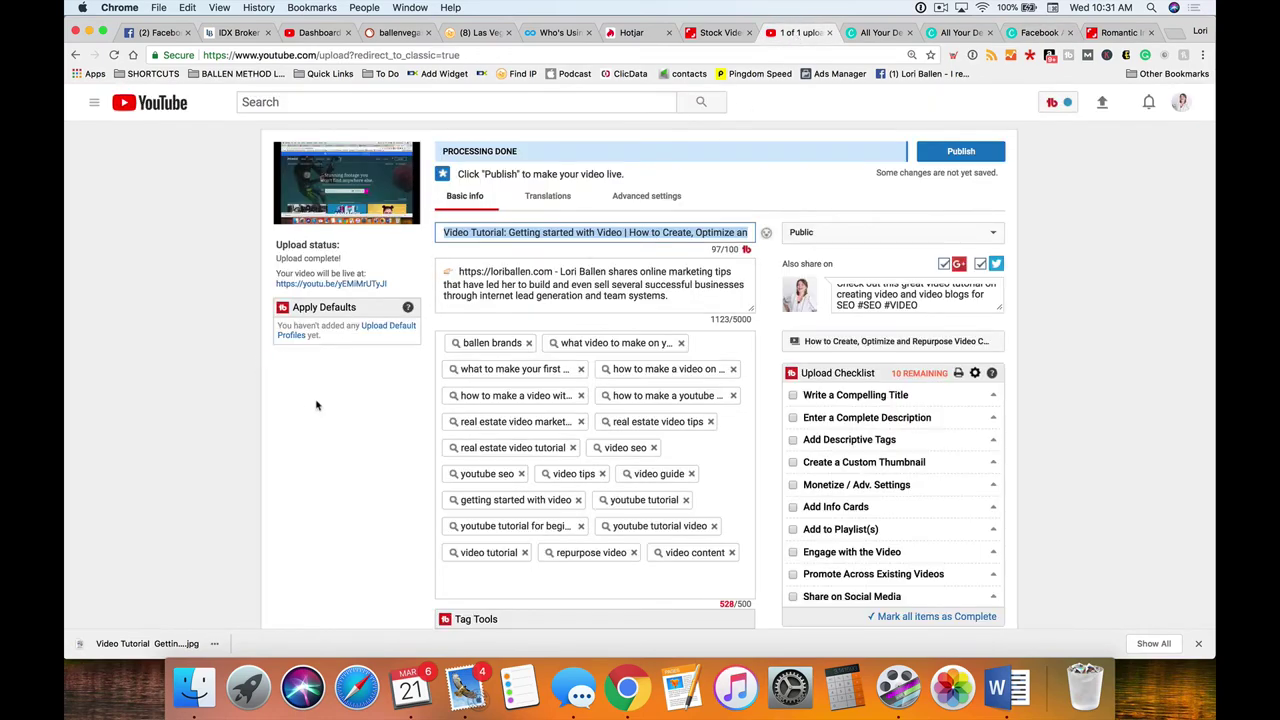
scroll(288, 386, down, 10)
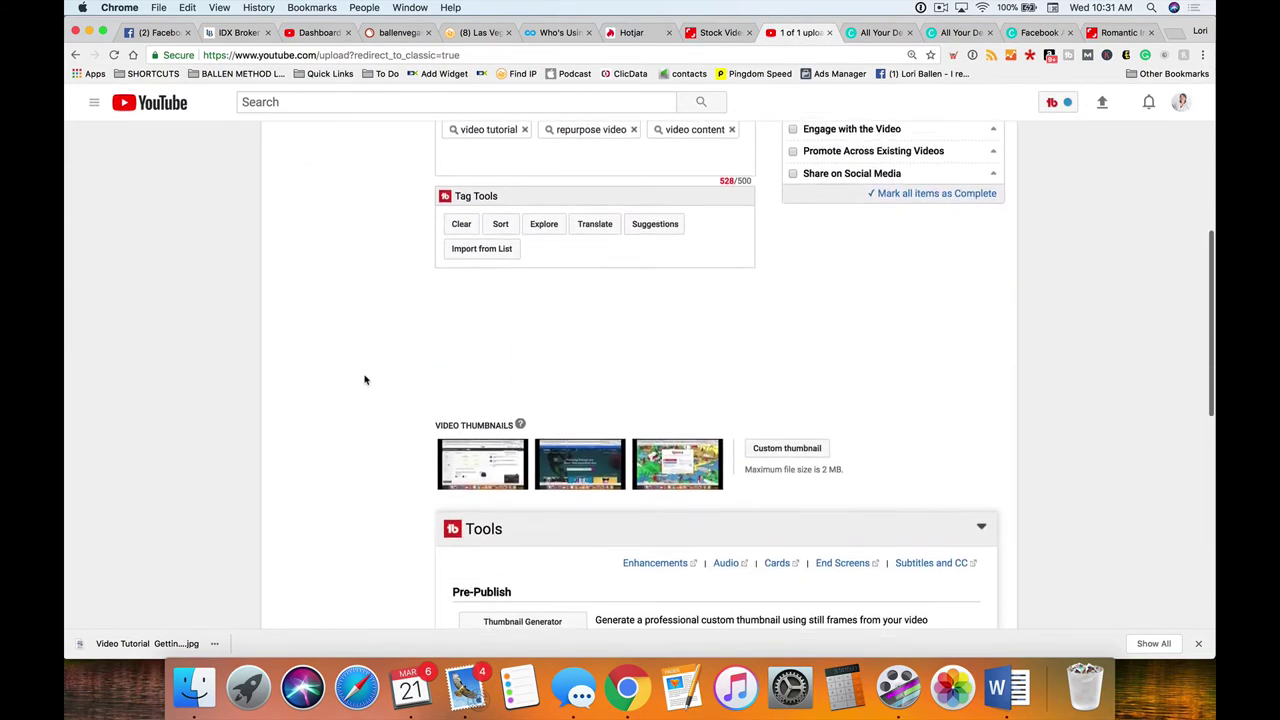
scroll(364, 378, down, 3)
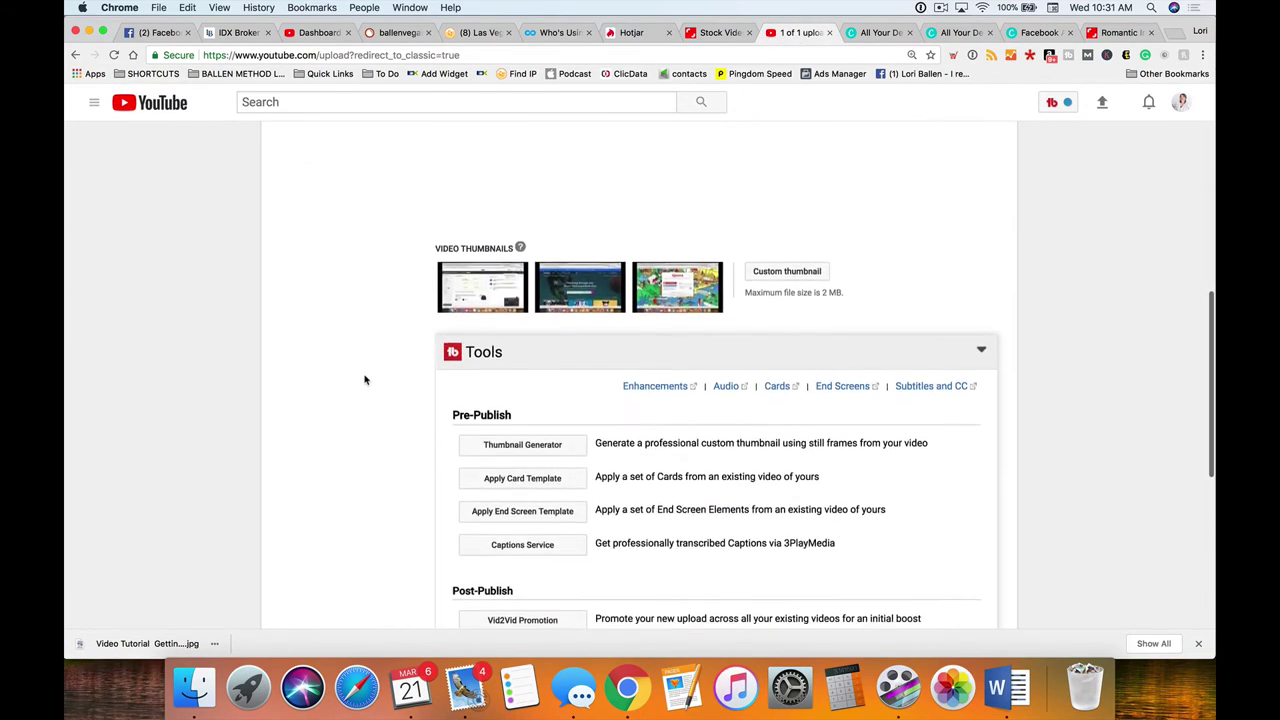
click(786, 267)
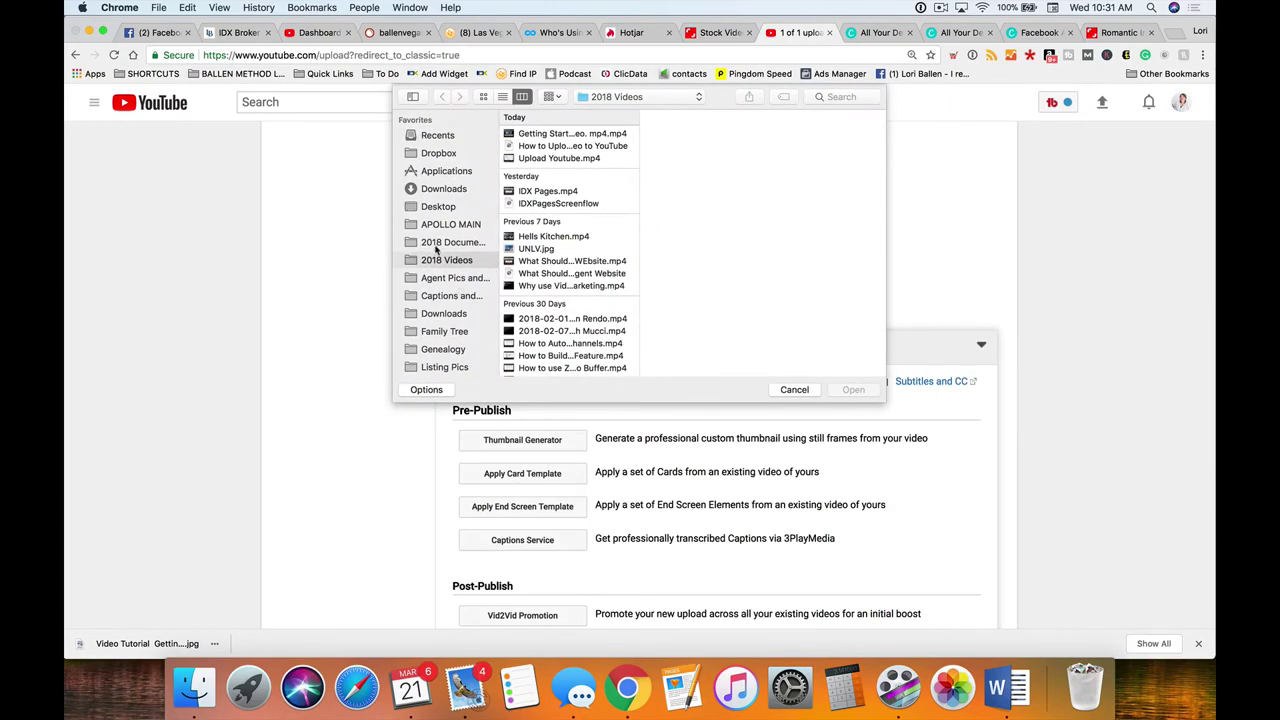
scroll(440, 290, down, 5)
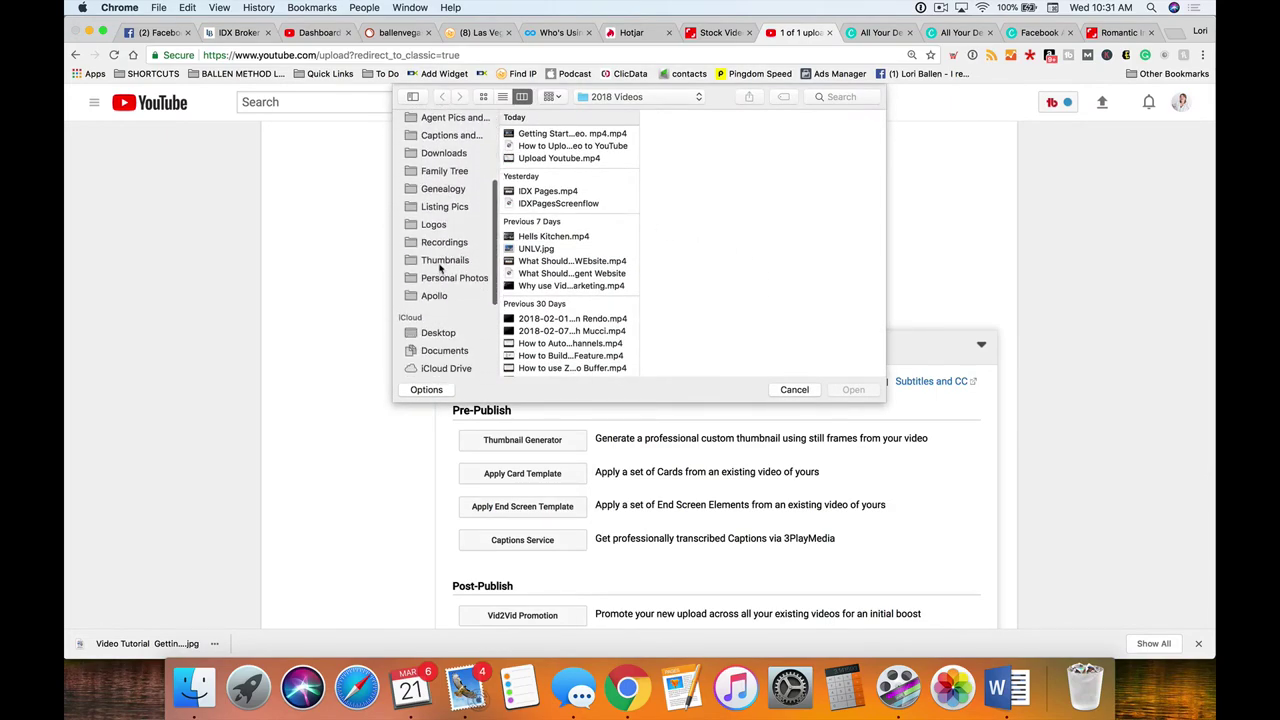
click(437, 264)
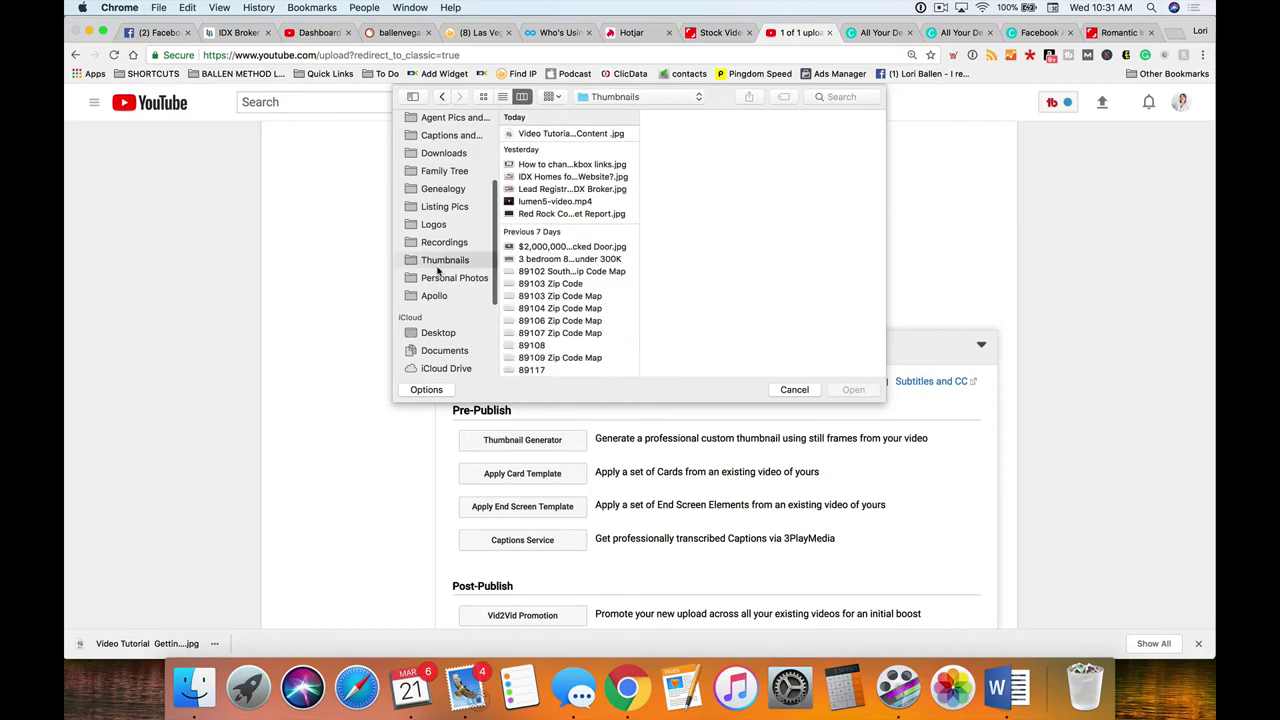
click(573, 136)
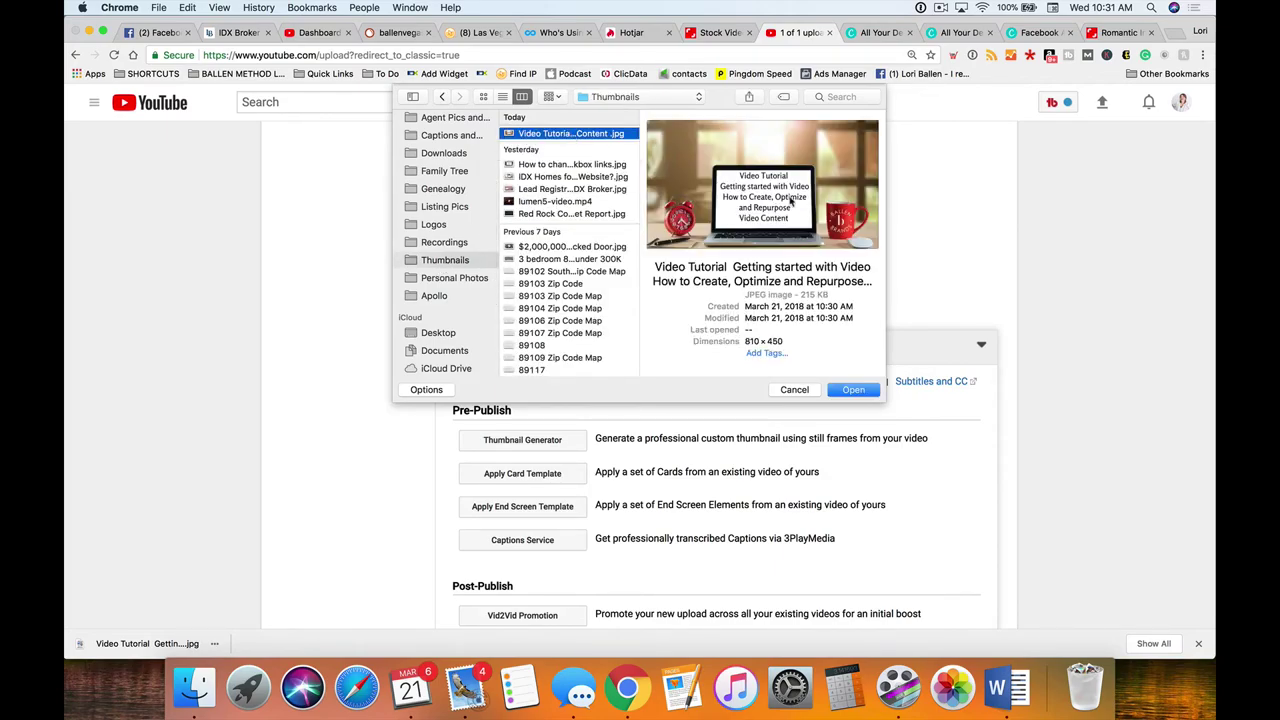
click(856, 393)
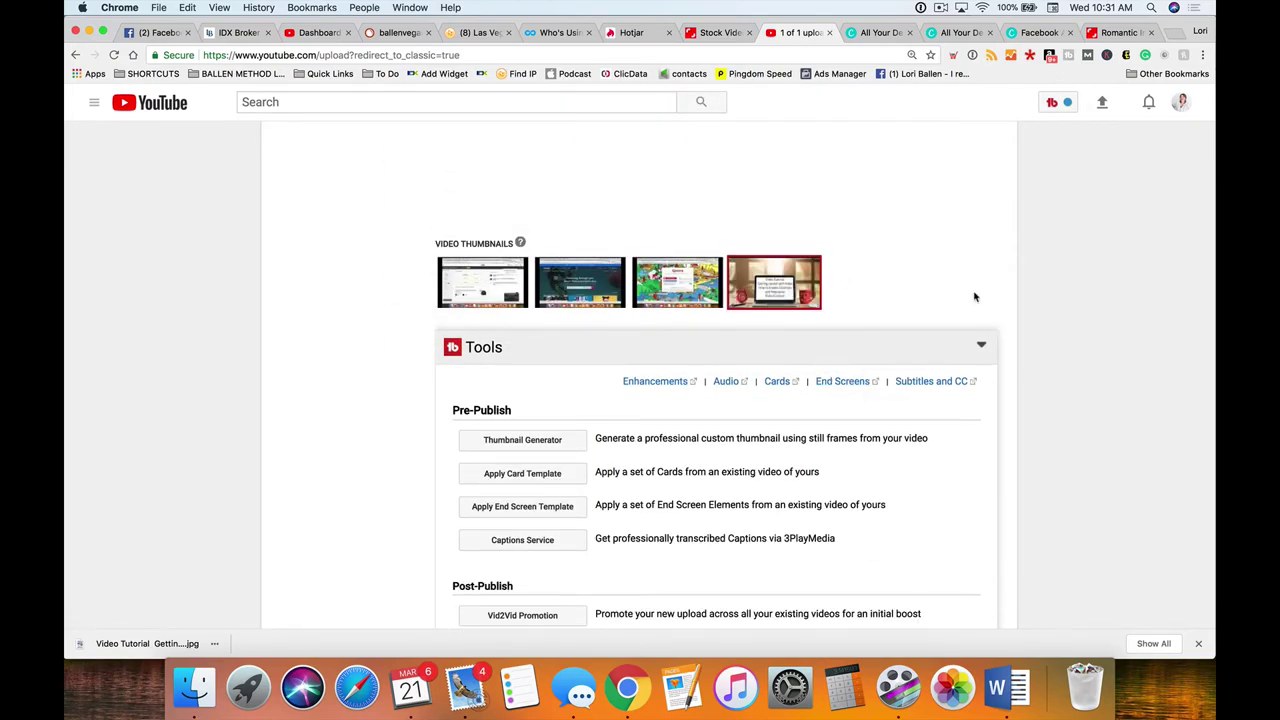
Review the video's title, description, tags, custom thumbnail and the pre-publish and post-publish tools on the upload page
scroll(975, 296, up, 5)
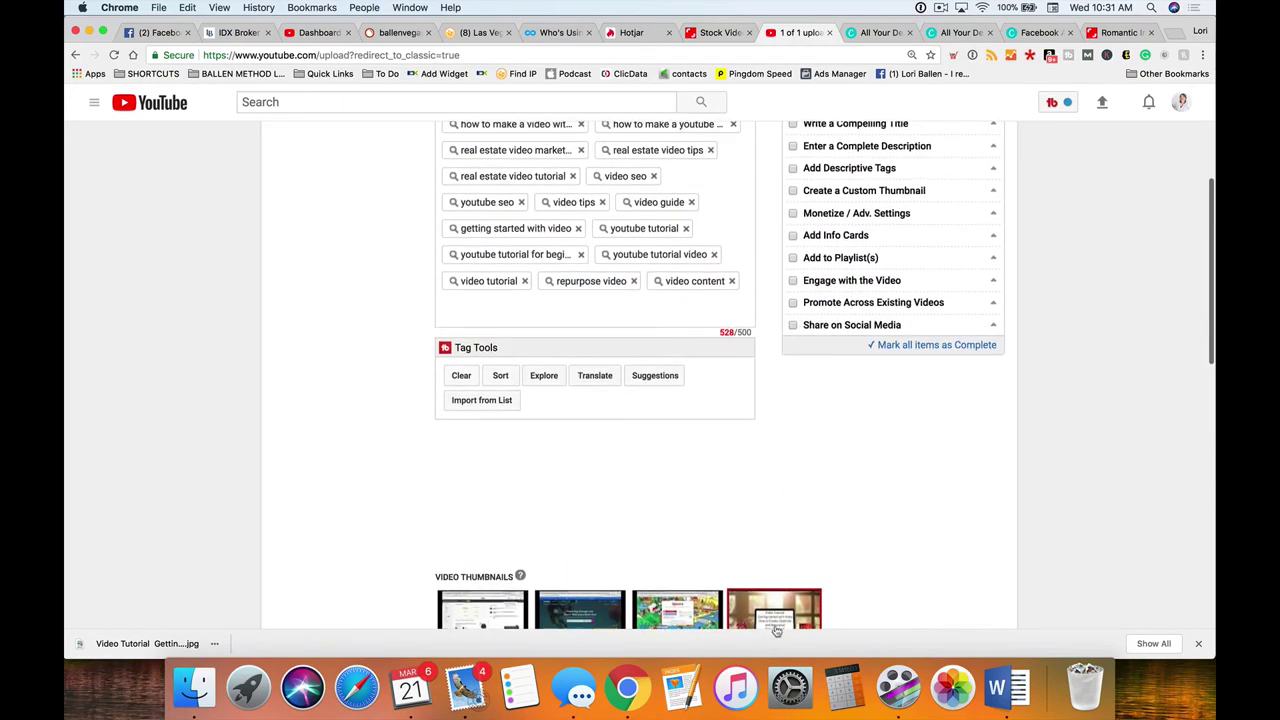
mouse_move(776, 628)
scroll(889, 540, down, 3)
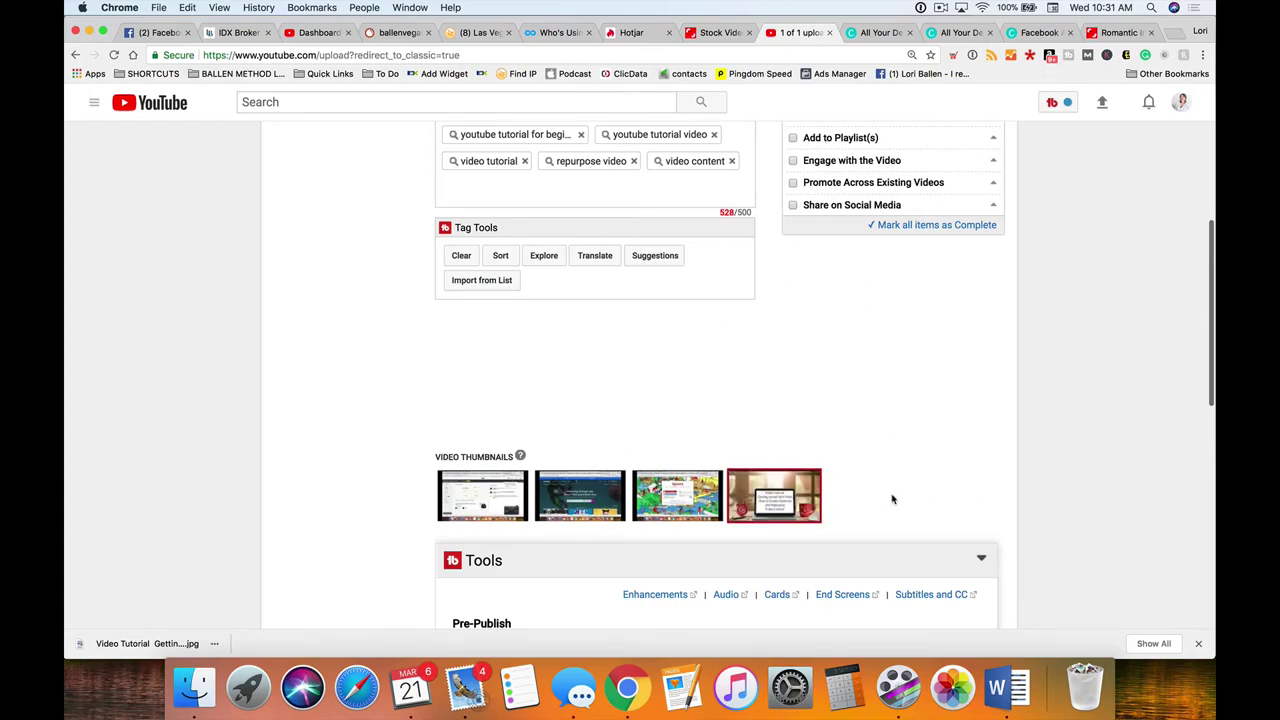
scroll(929, 497, up, 5)
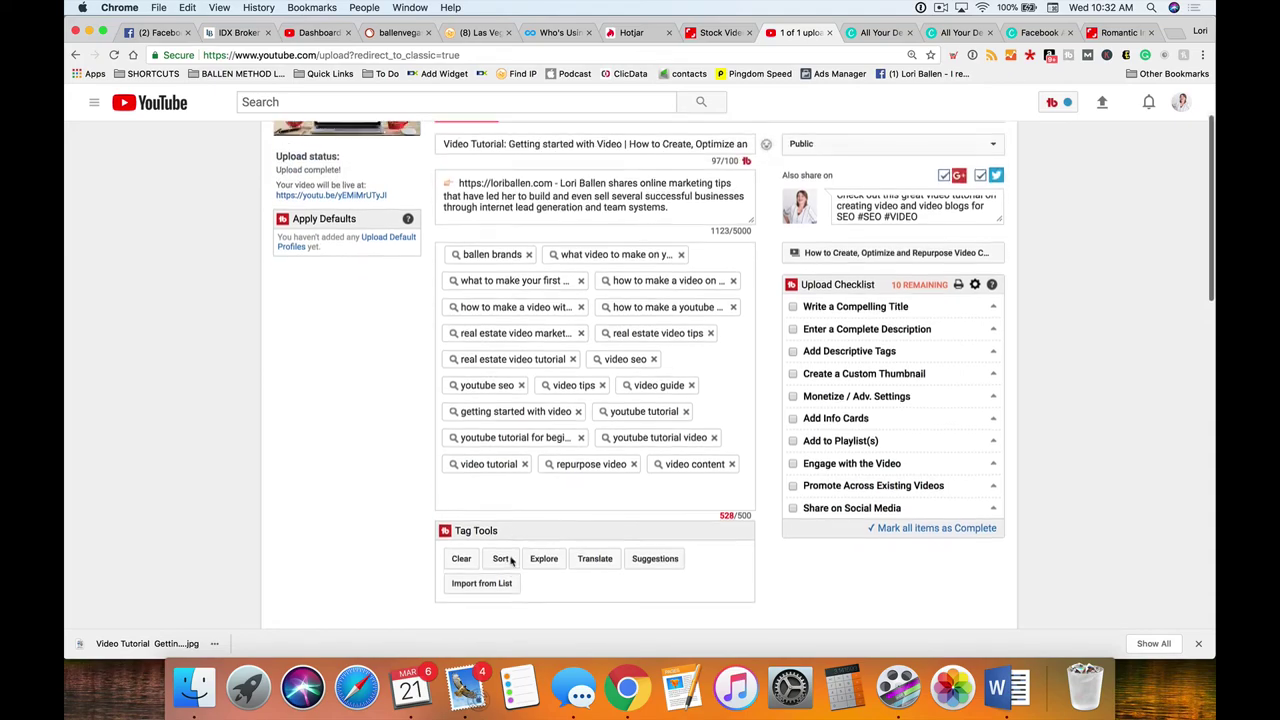
scroll(507, 562, up, 3)
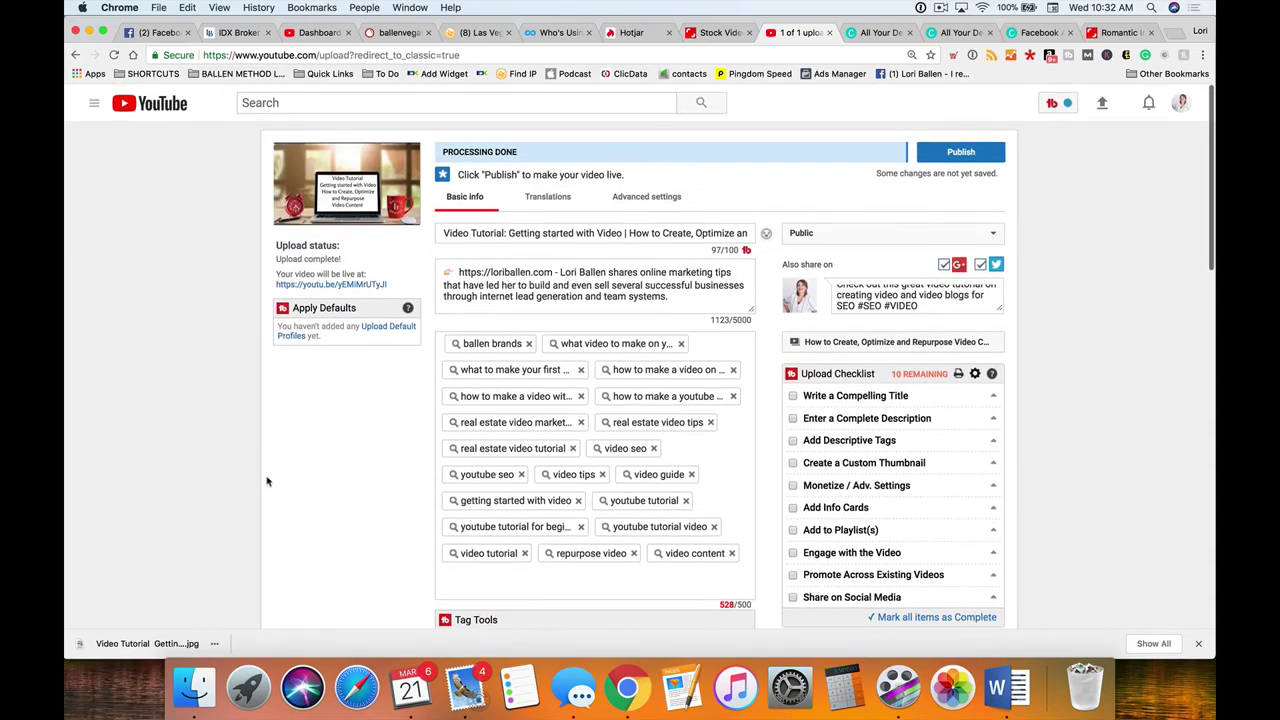
scroll(271, 481, down, 1)
scroll(271, 481, down, 15)
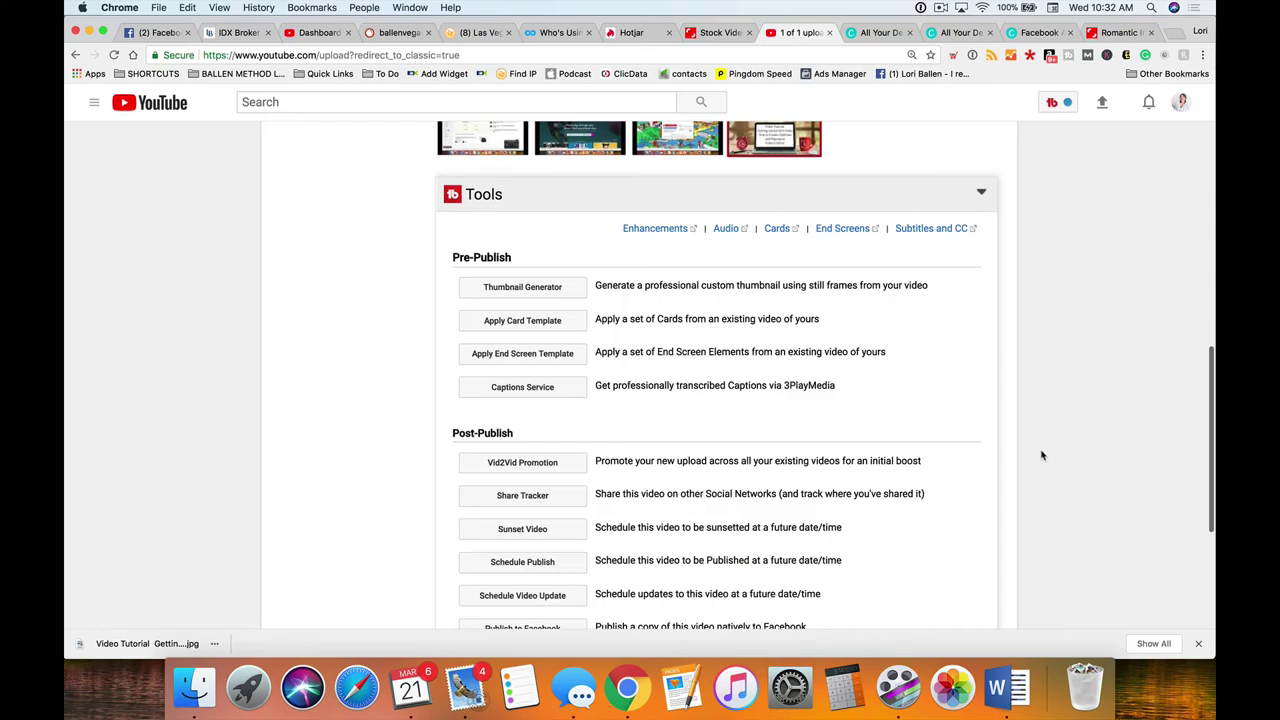
scroll(1040, 451, up, 10)
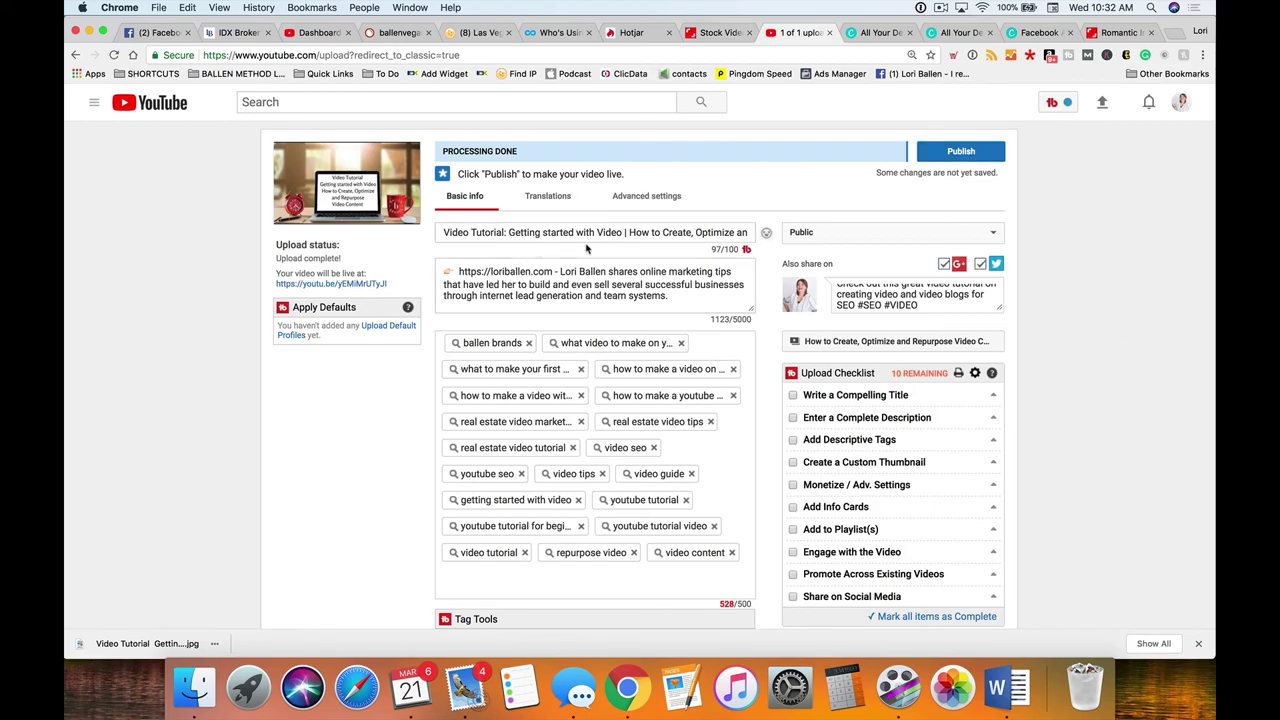
scroll(228, 327, down, 10)
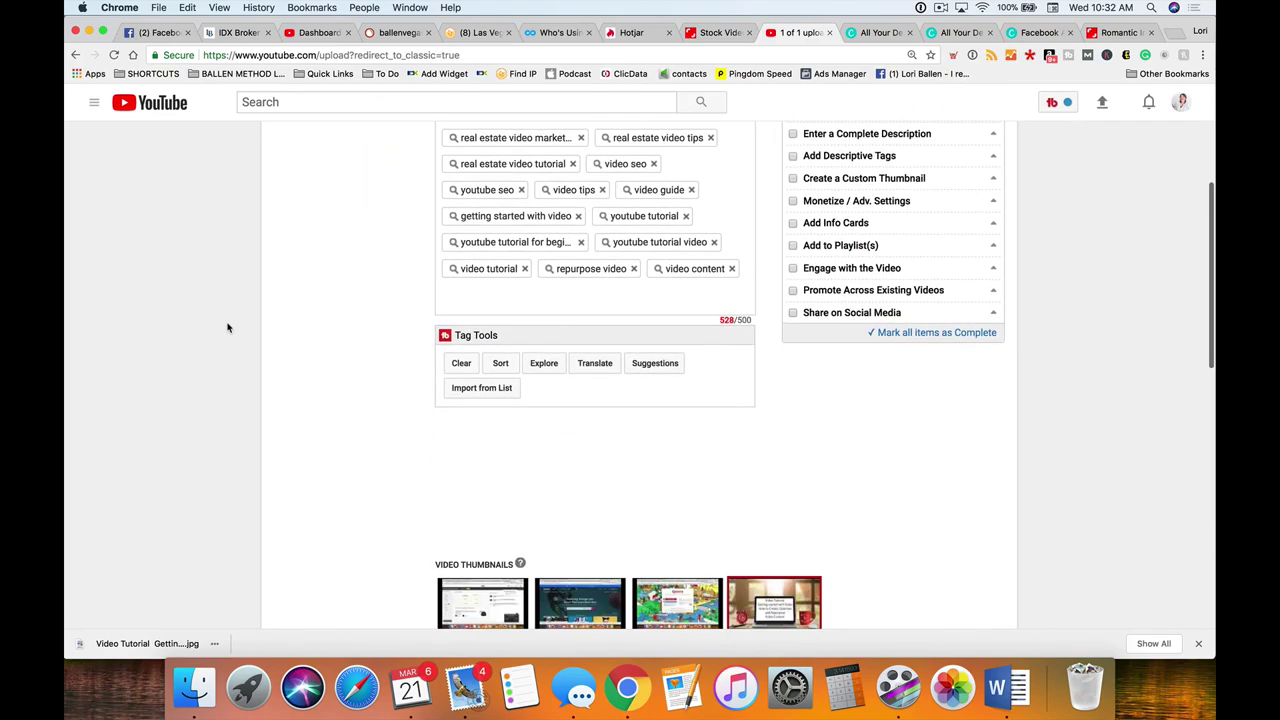
scroll(228, 327, down, 5)
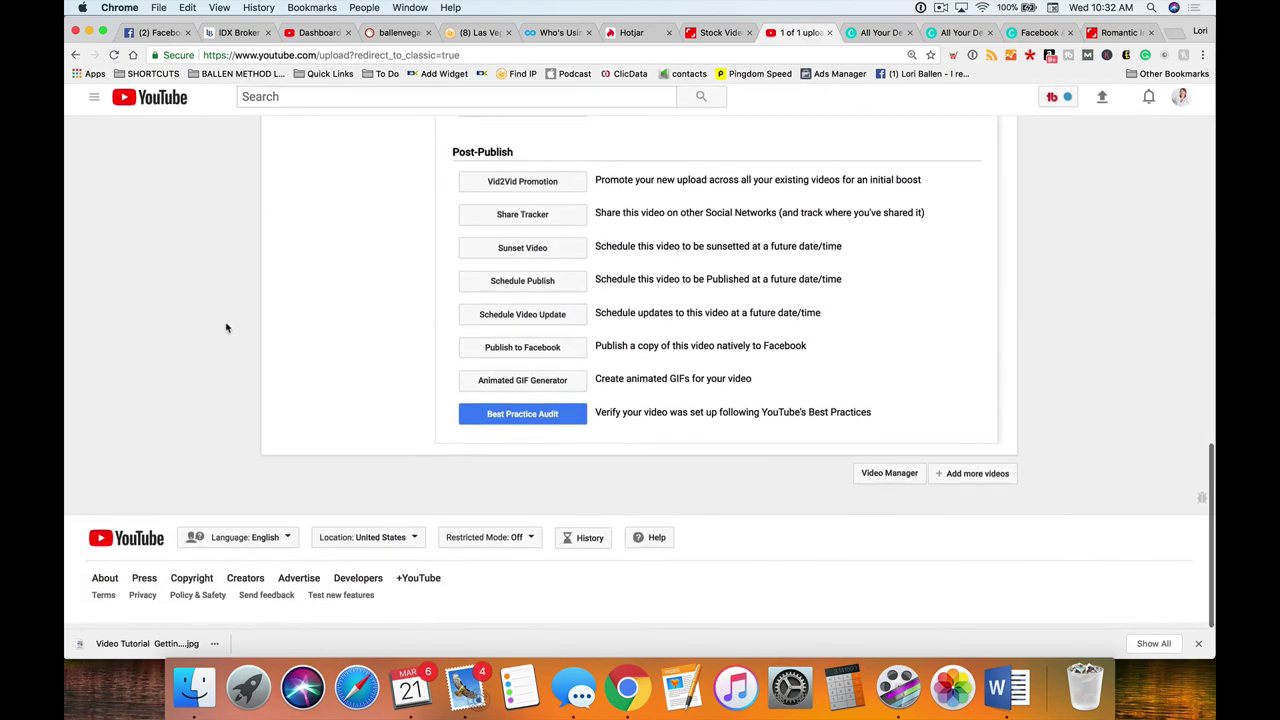
Publish the uploaded video as public with its custom thumbnail
scroll(592, 438, up, 15)
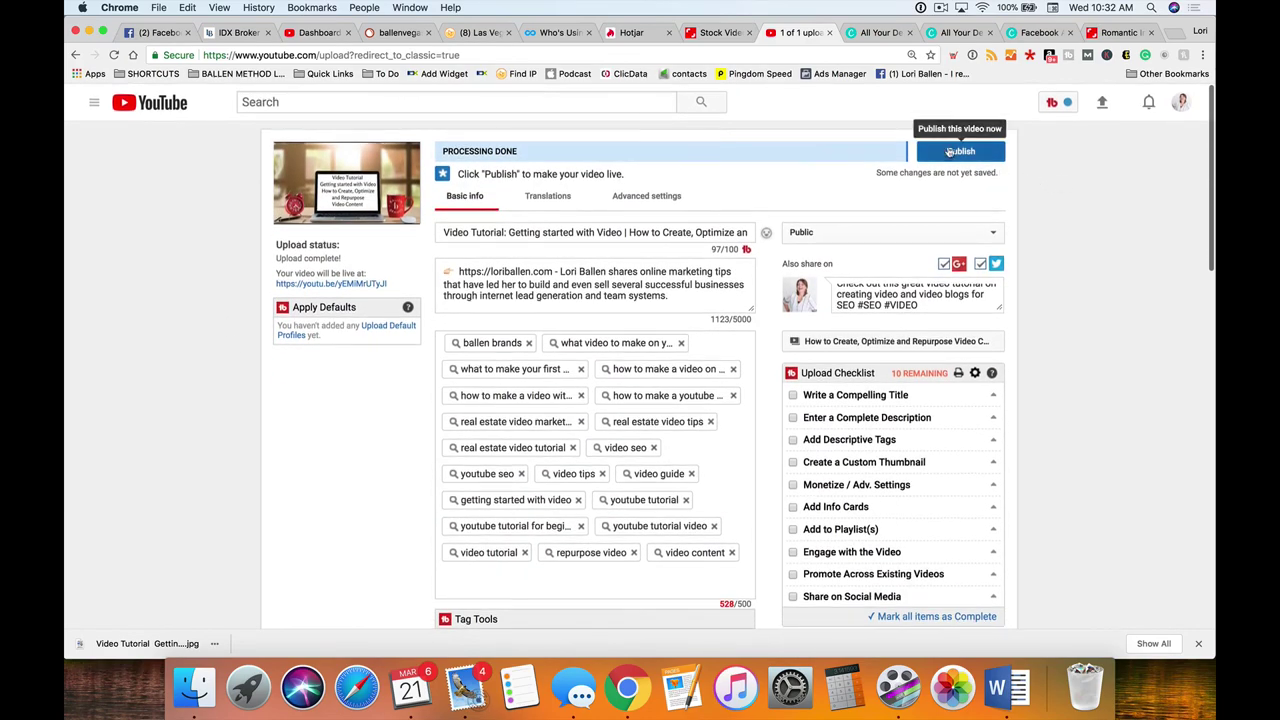
click(960, 151)
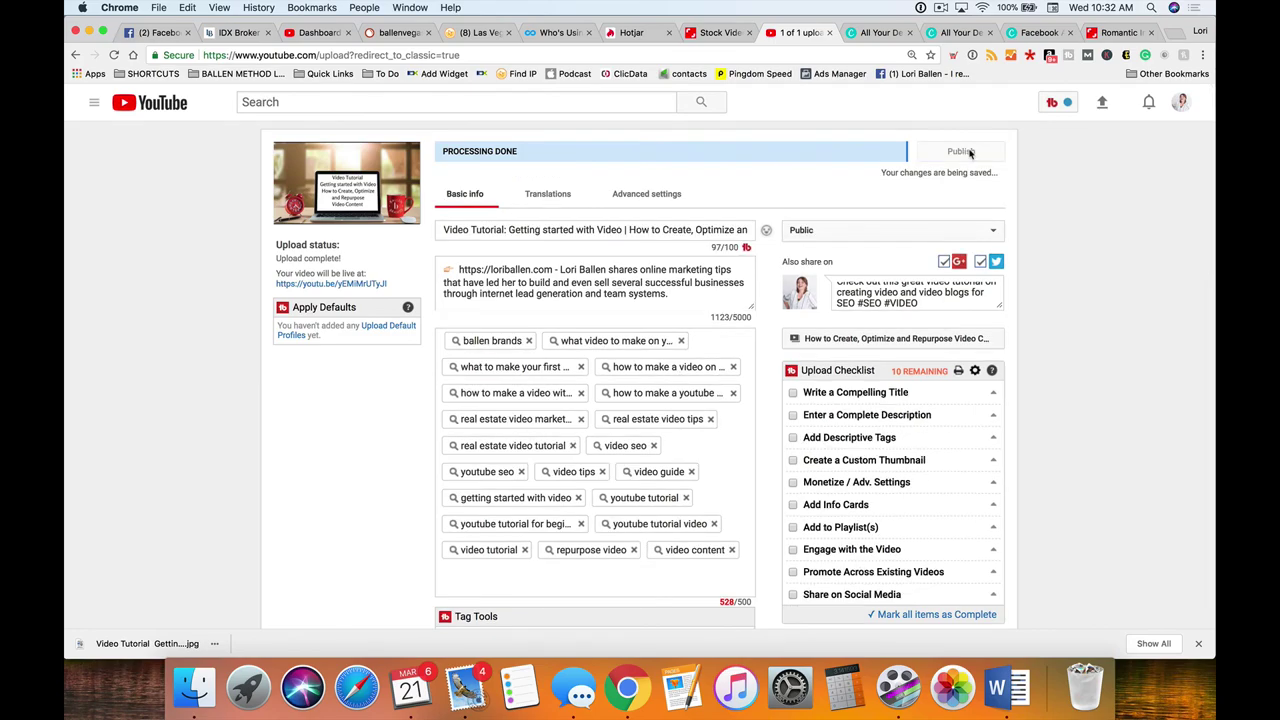